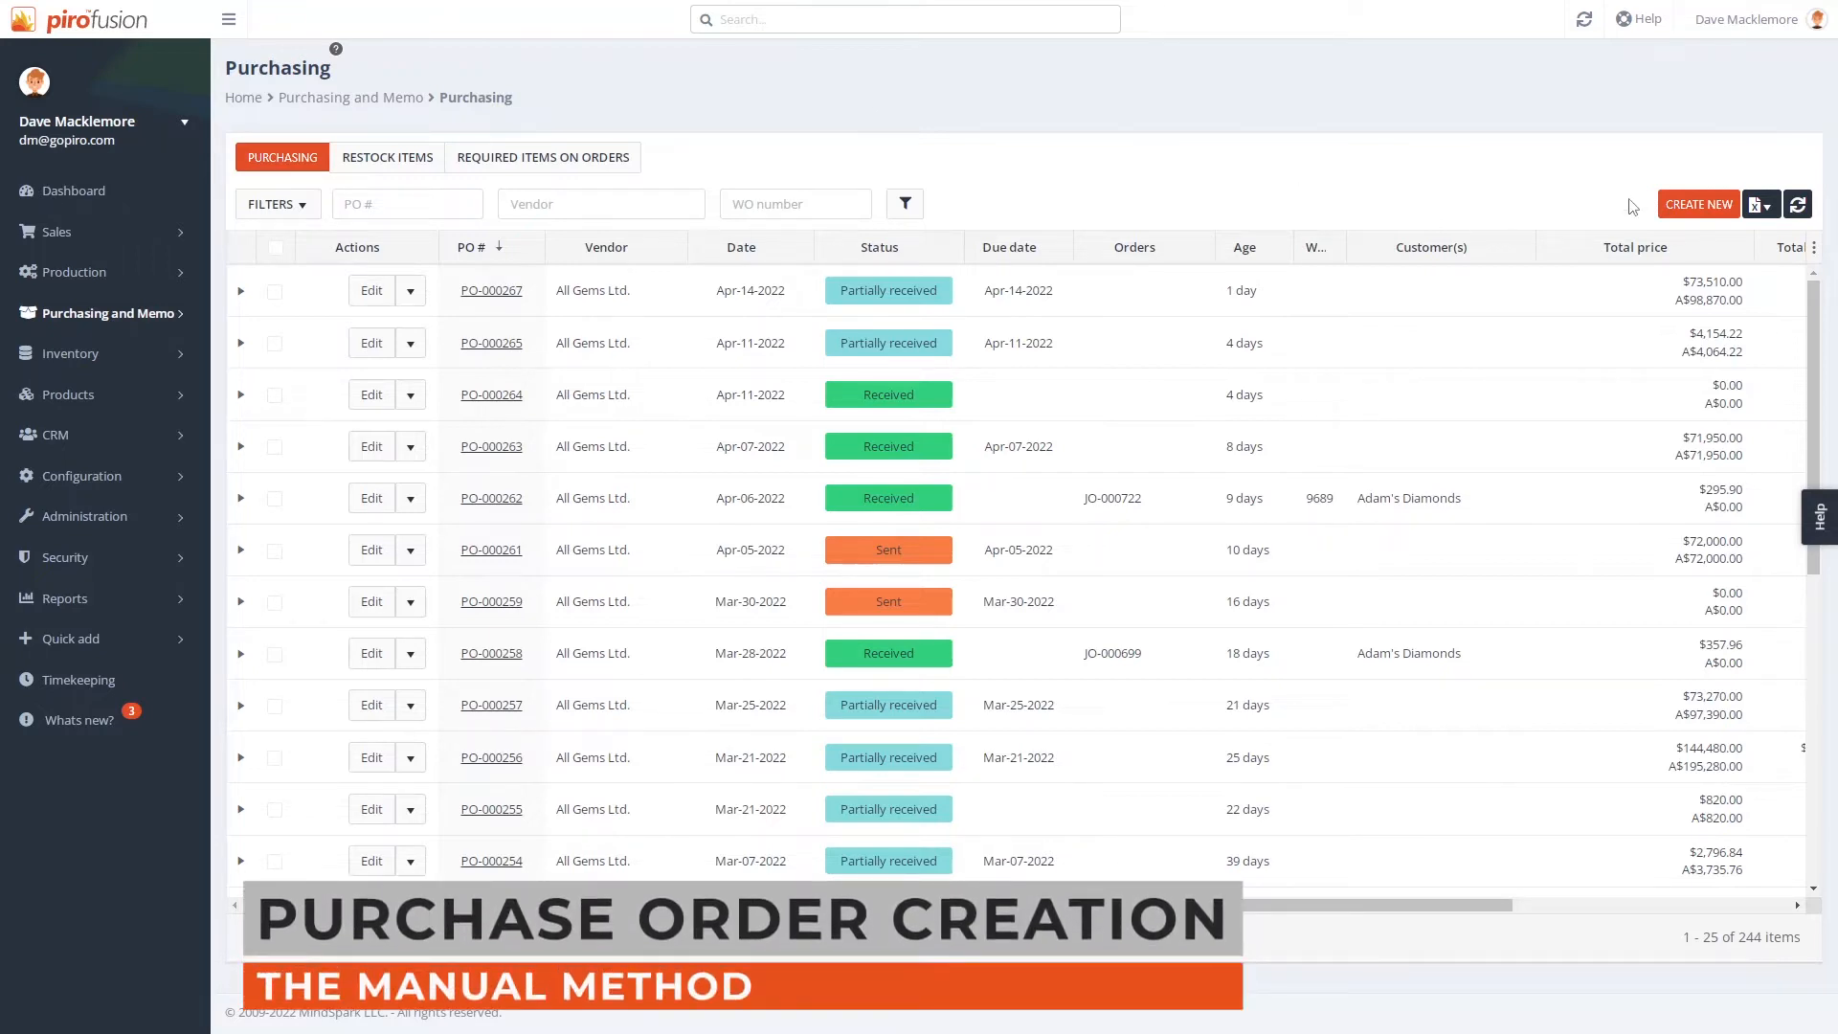
Step: Create and save a new purchase order for the vendor Best Cast Inc
left_click(1711, 206)
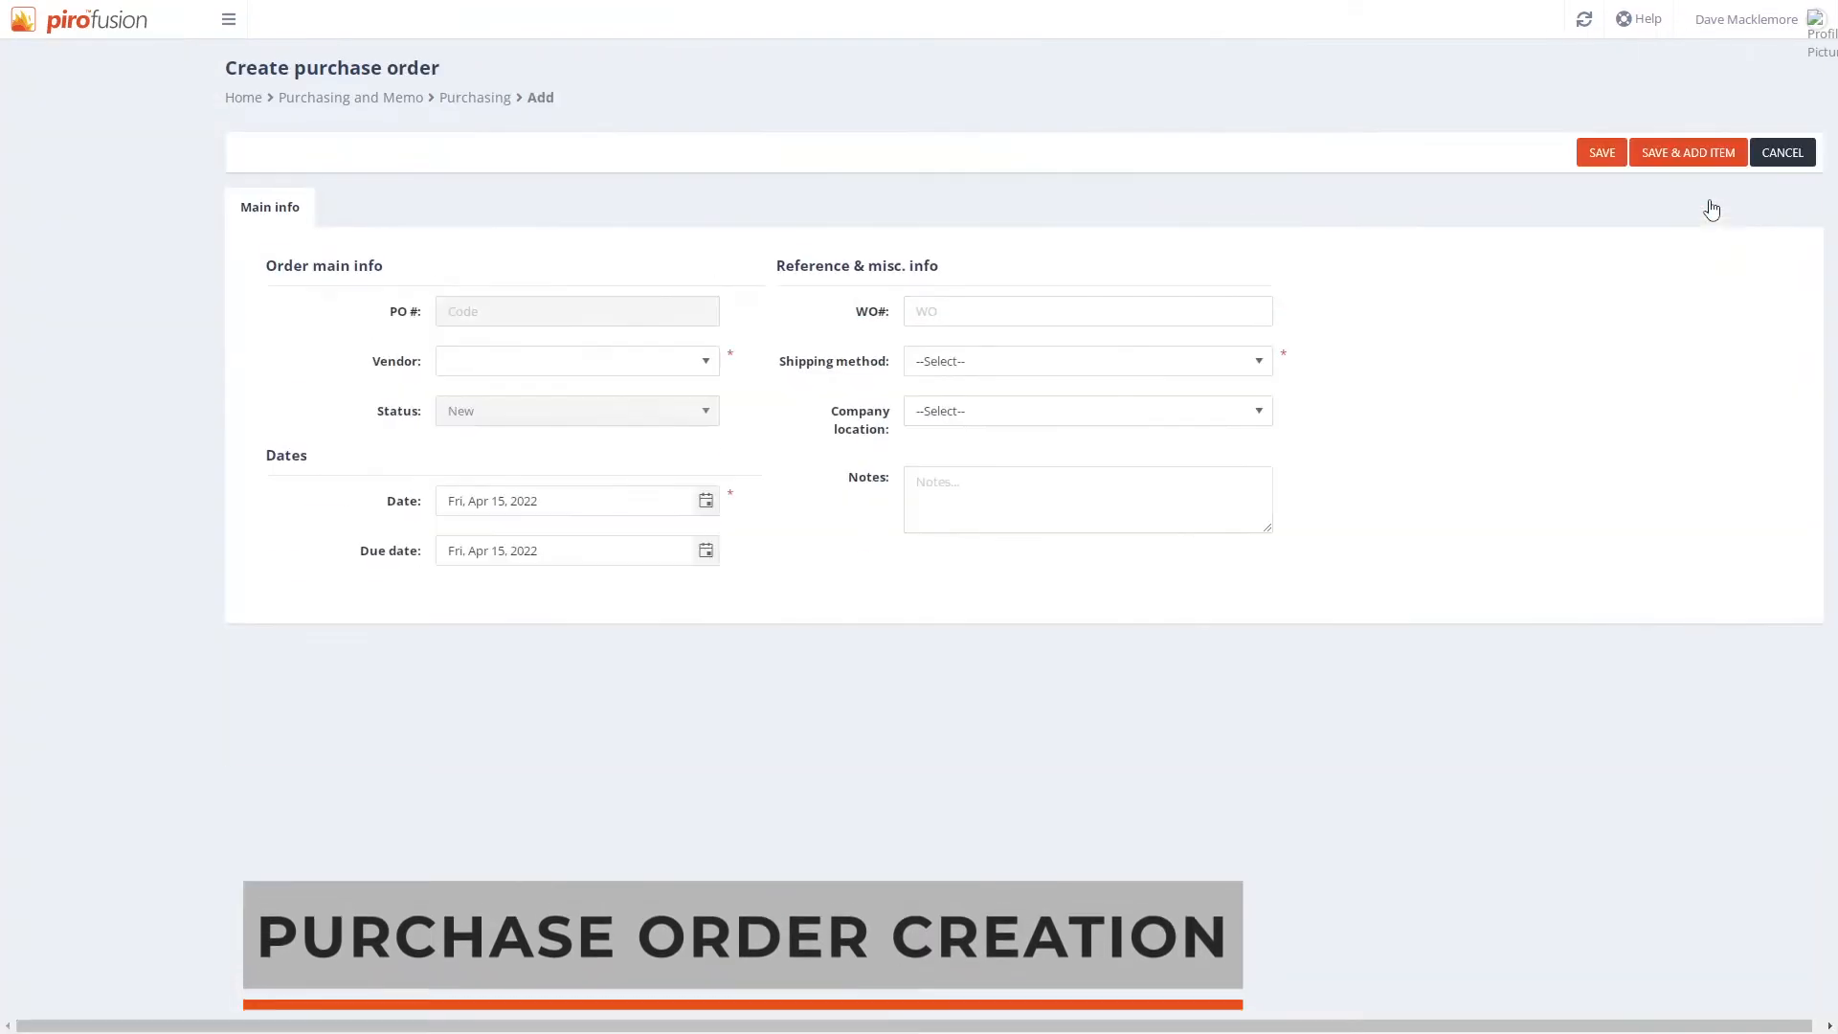
left_click(532, 364)
left_click(487, 487)
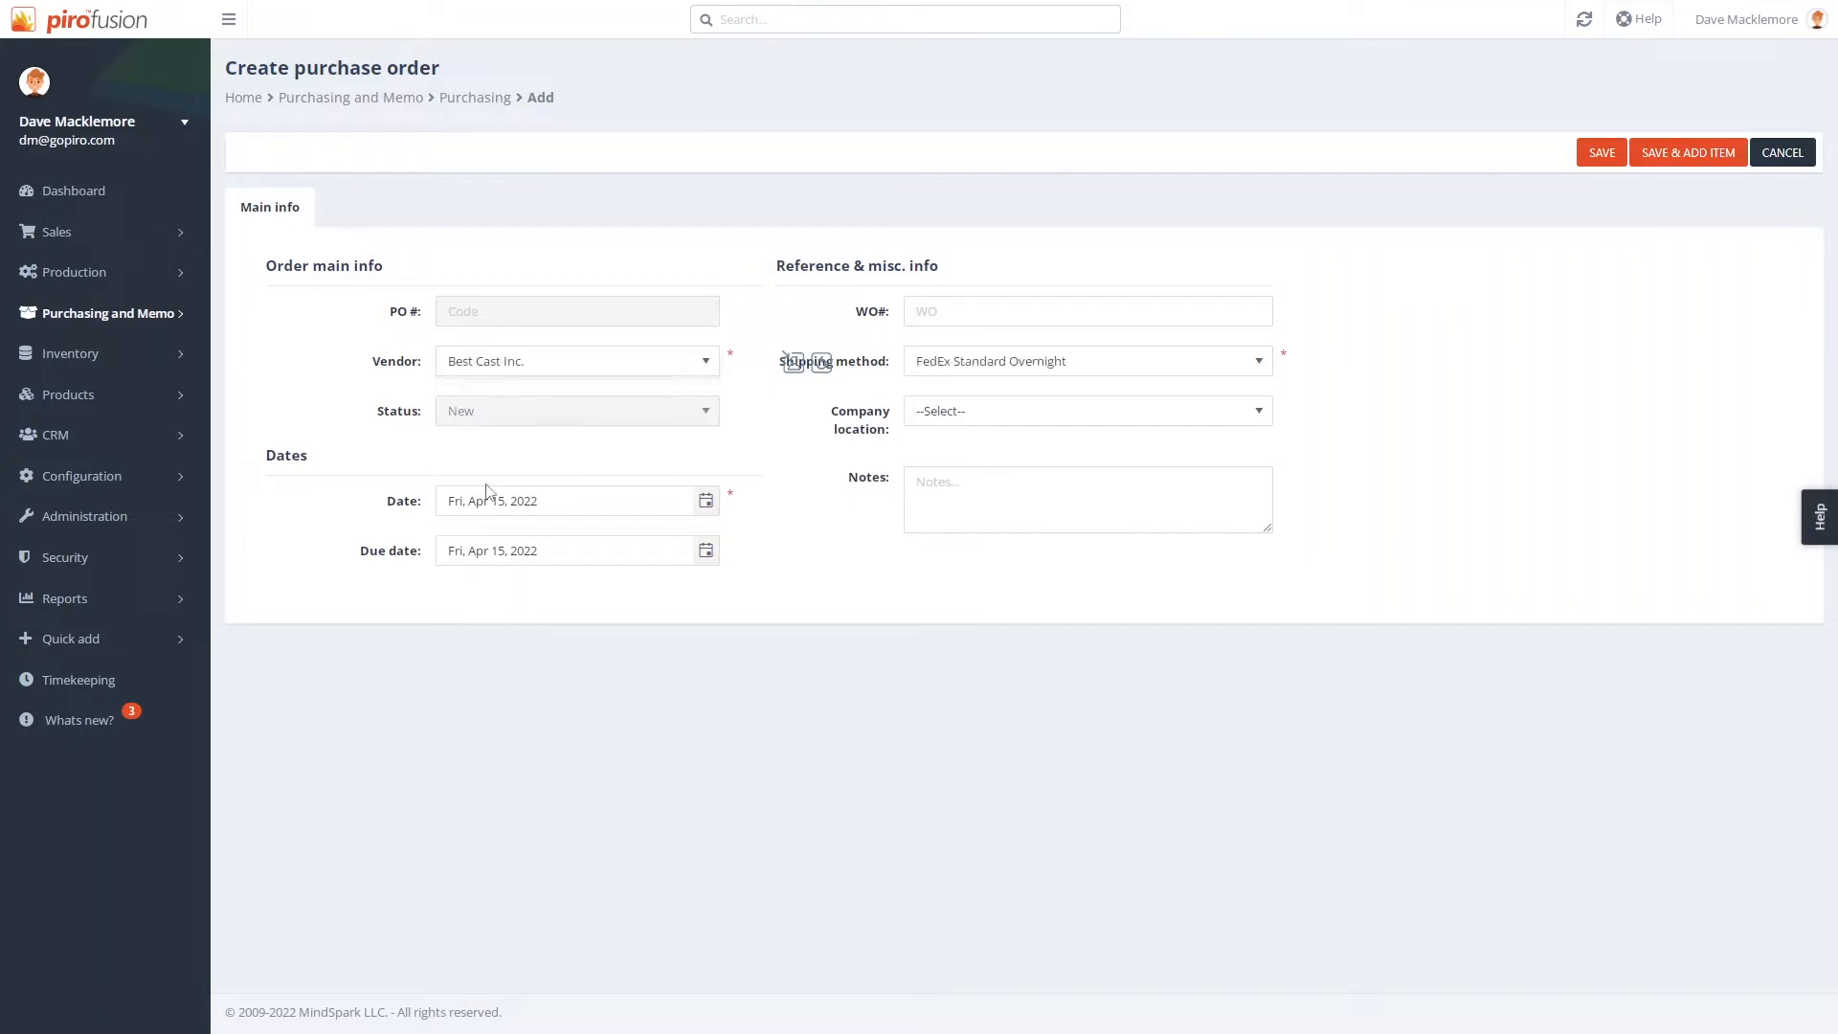
left_click(1596, 156)
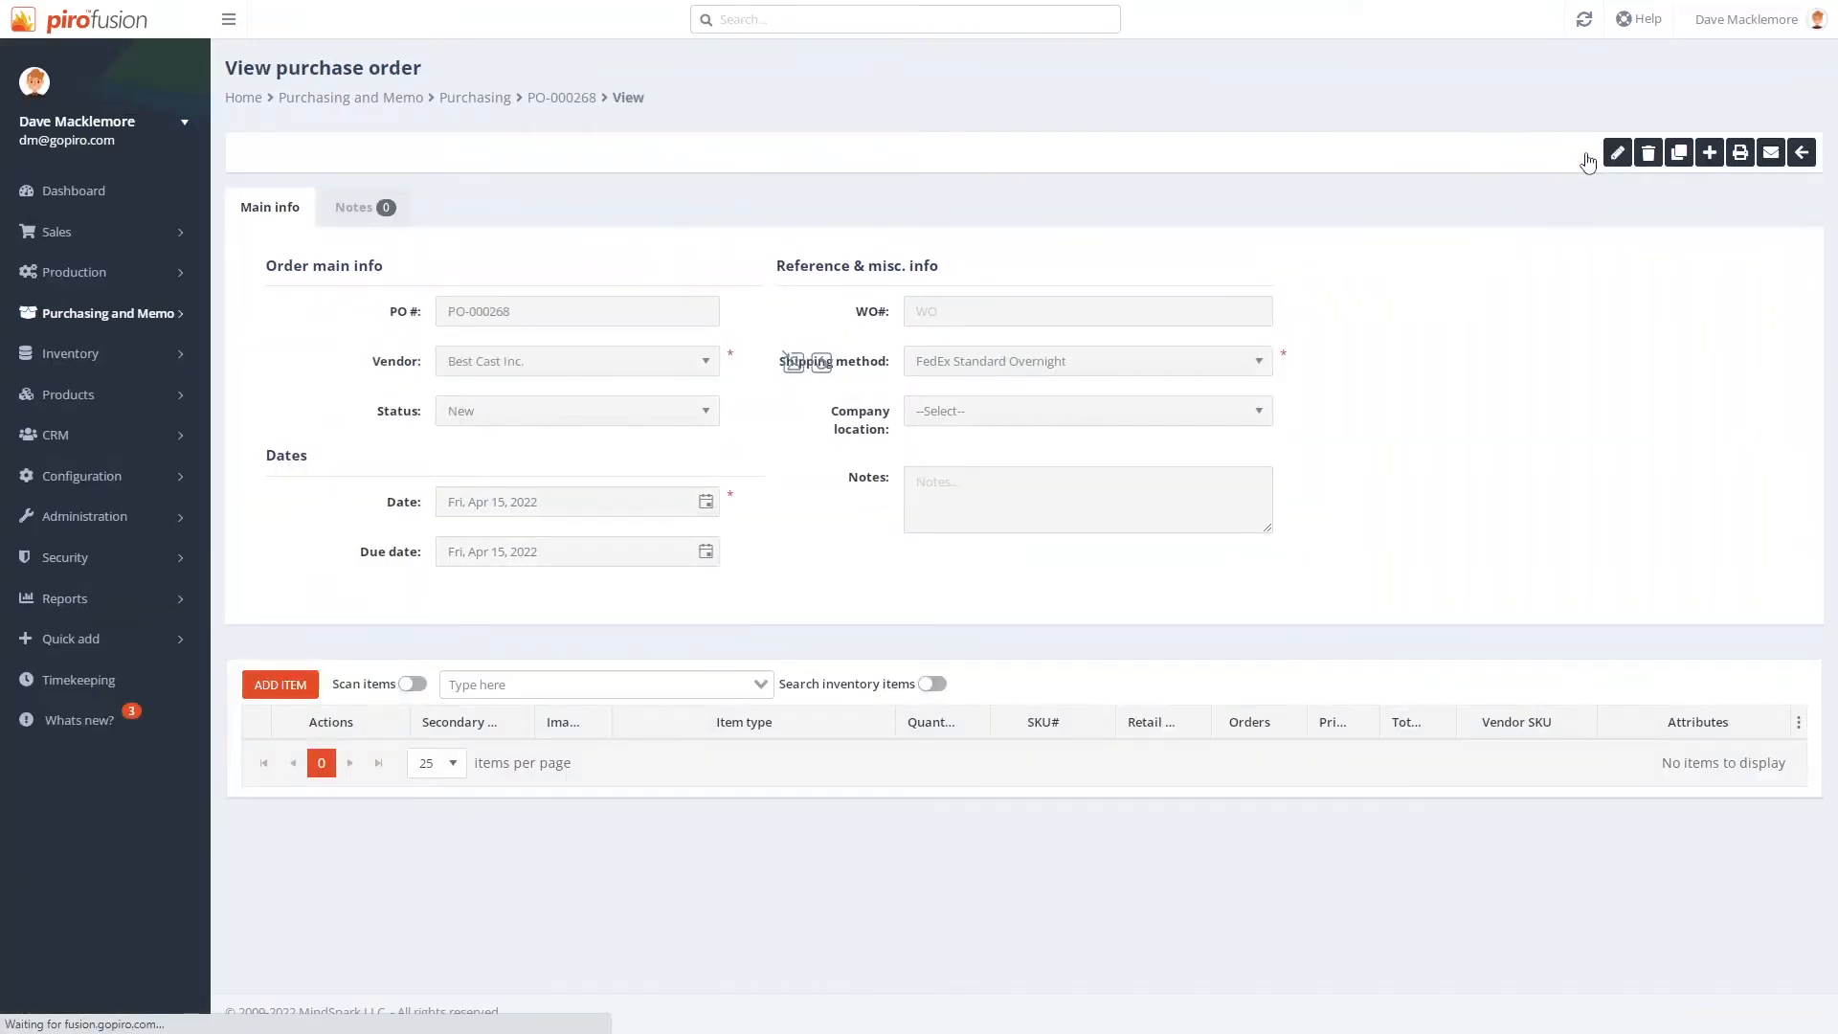
Step: Find "round" items and add Round diamond - R_DIA to the purchase order
left_click(462, 685)
type("round")
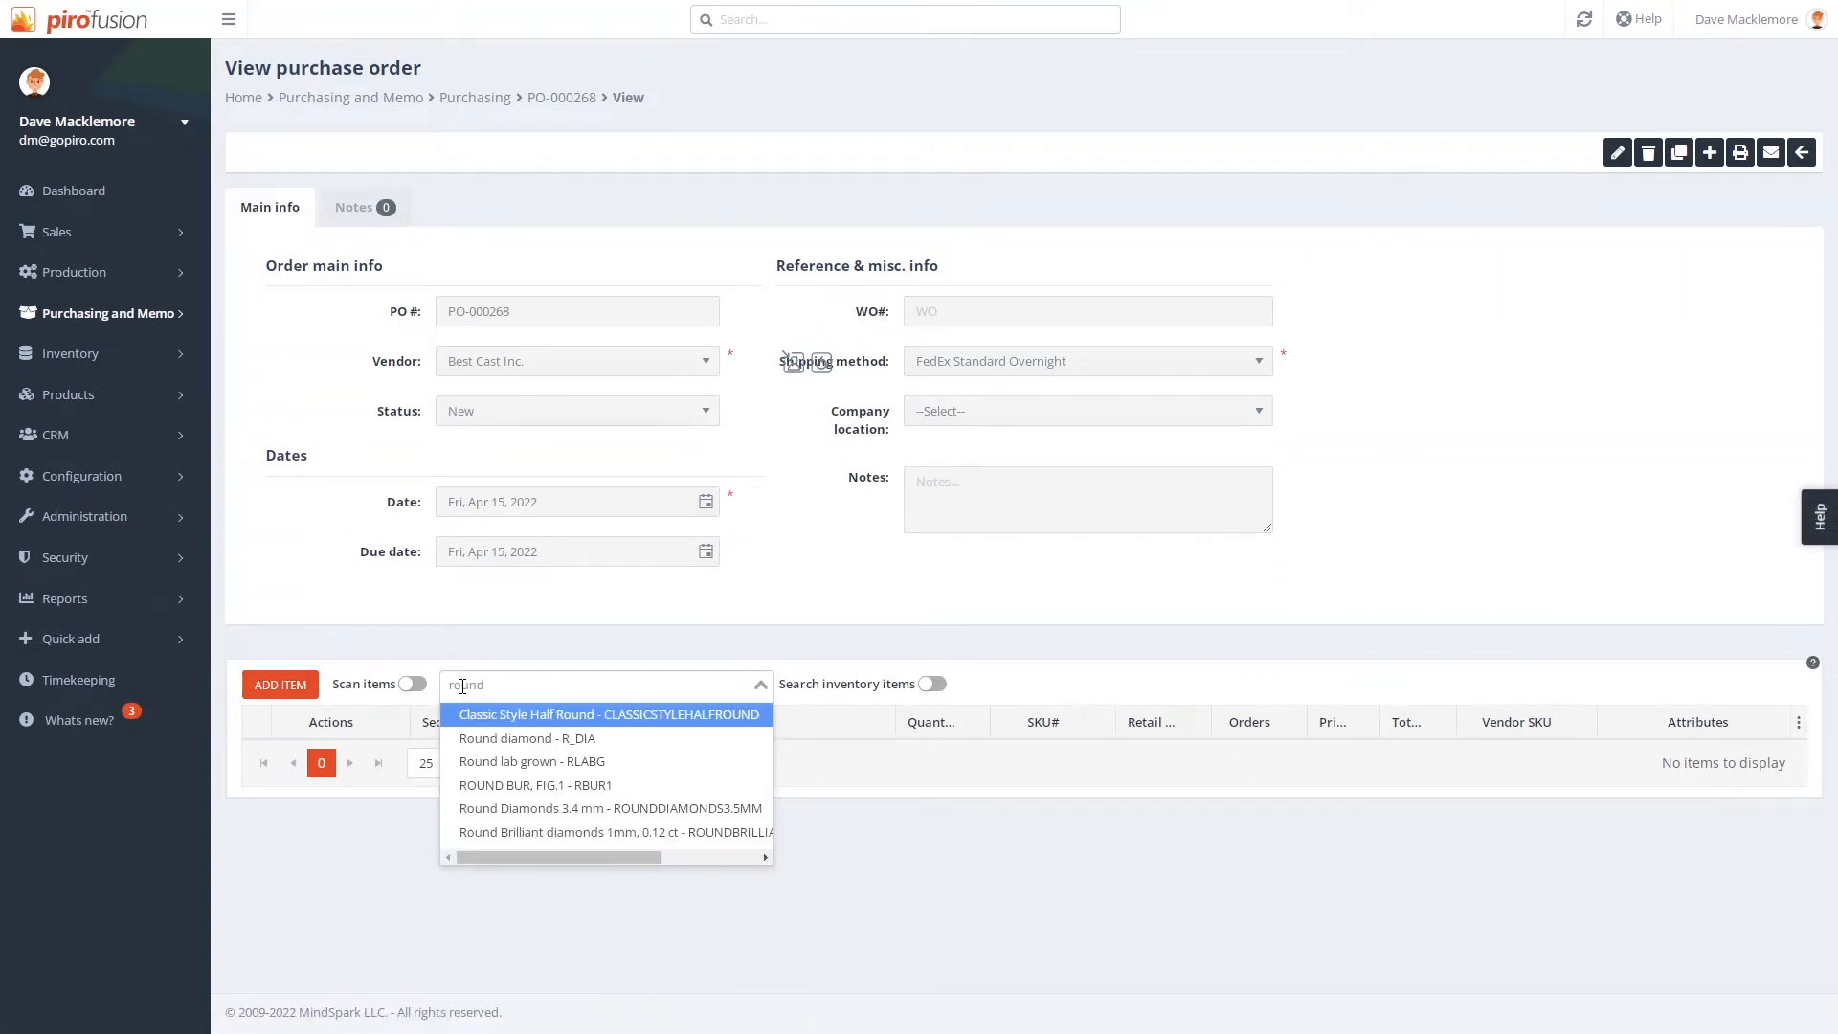
left_click(513, 738)
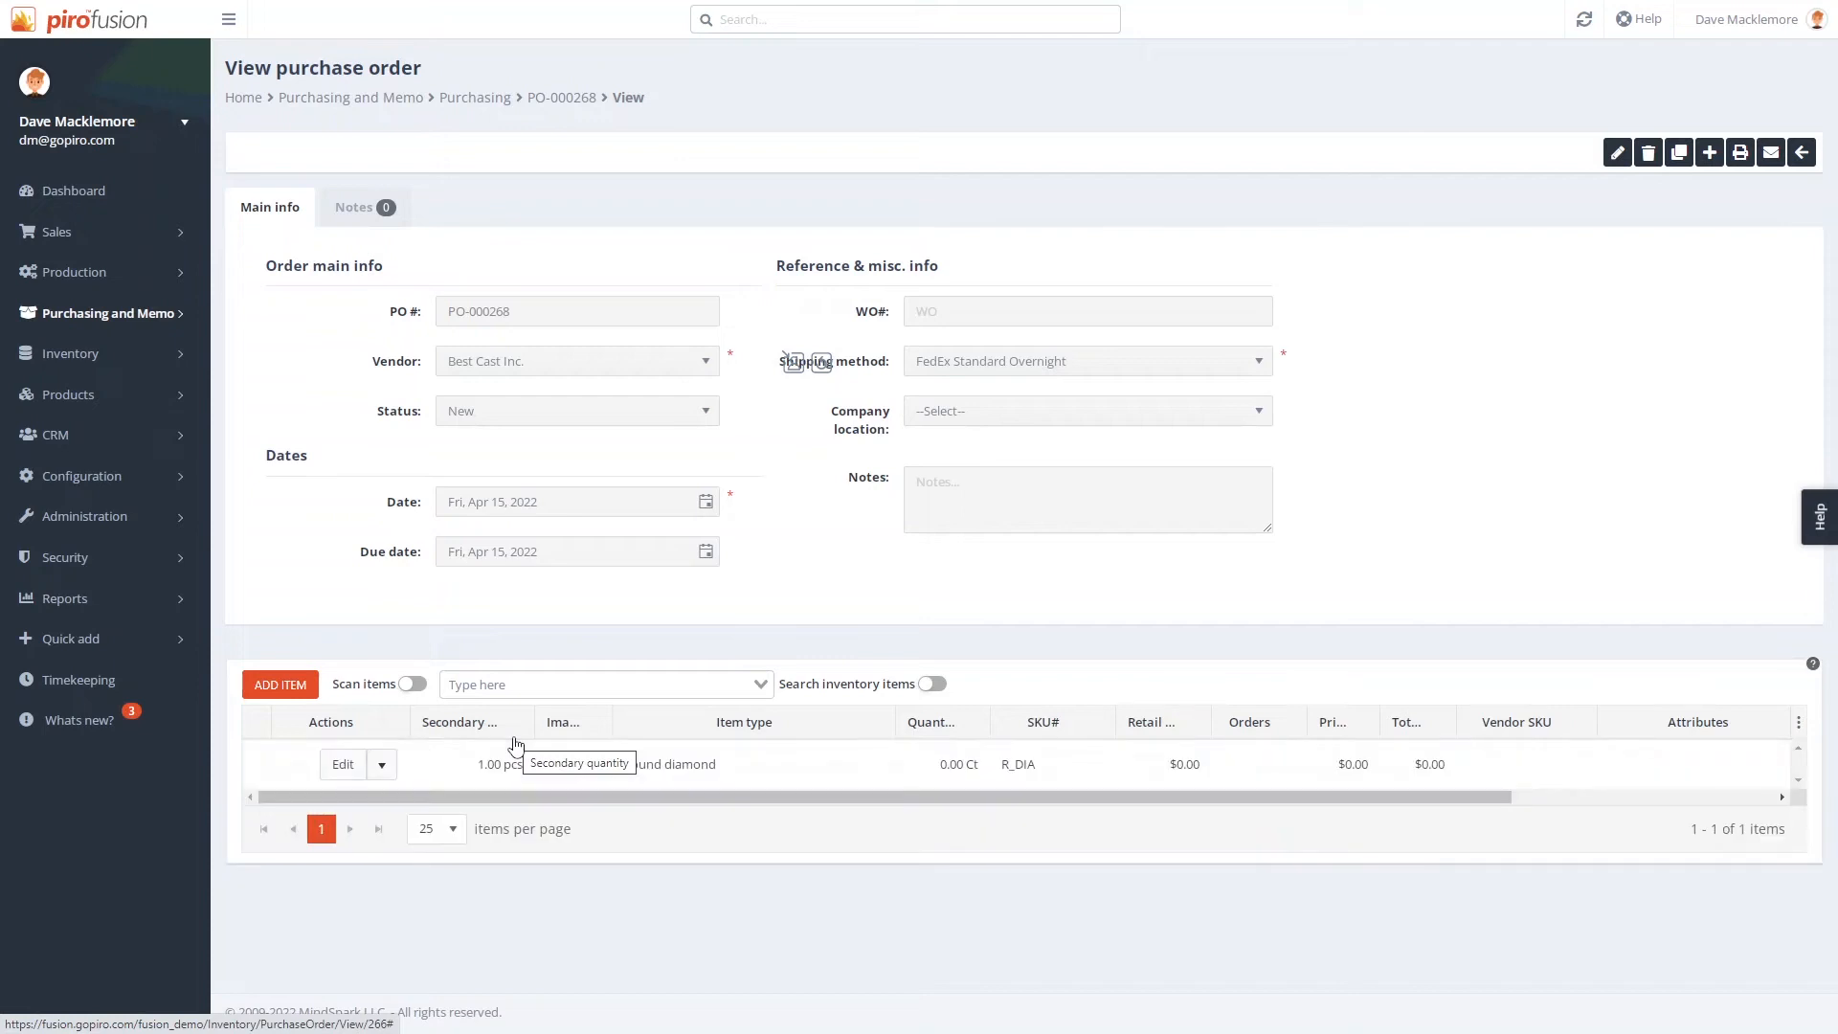
Step: Edit the Round diamond line item, setting its total quantity to 1 Ct and its secondary quantity to 3 pcs
left_click(341, 766)
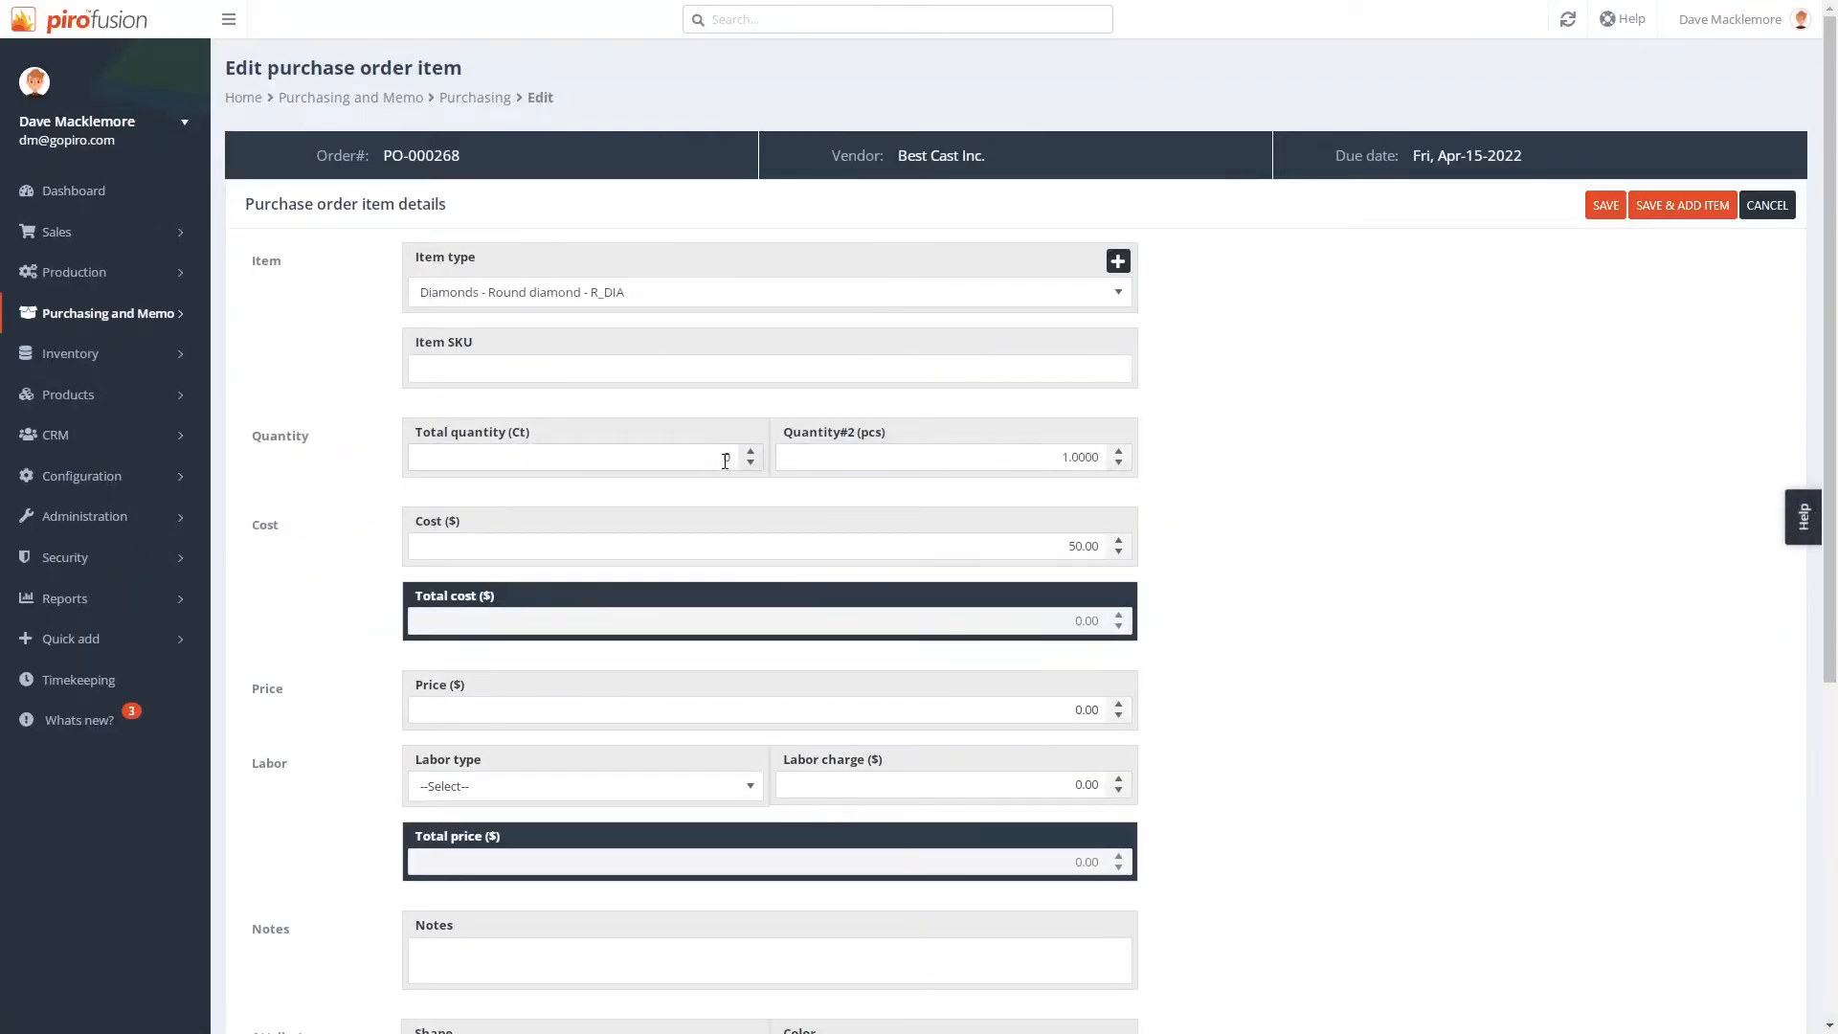
left_click_drag(714, 460, 778, 467)
type("1")
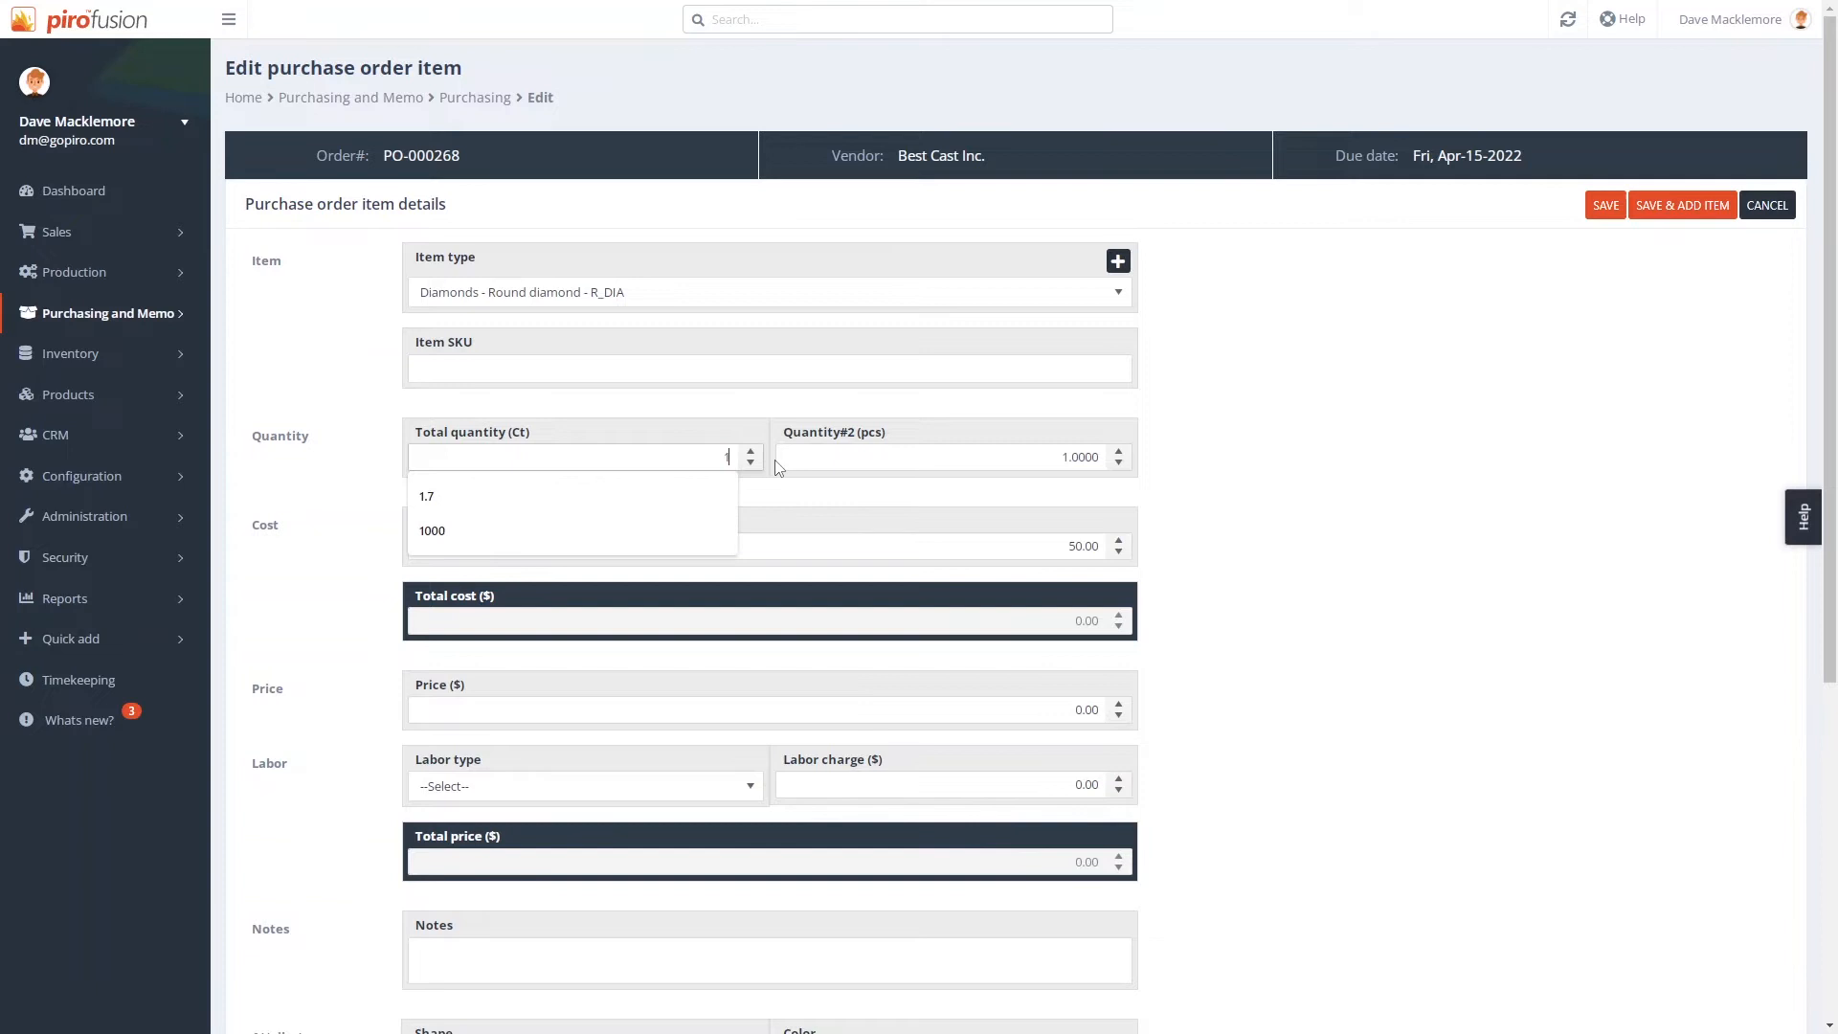
key("Tab")
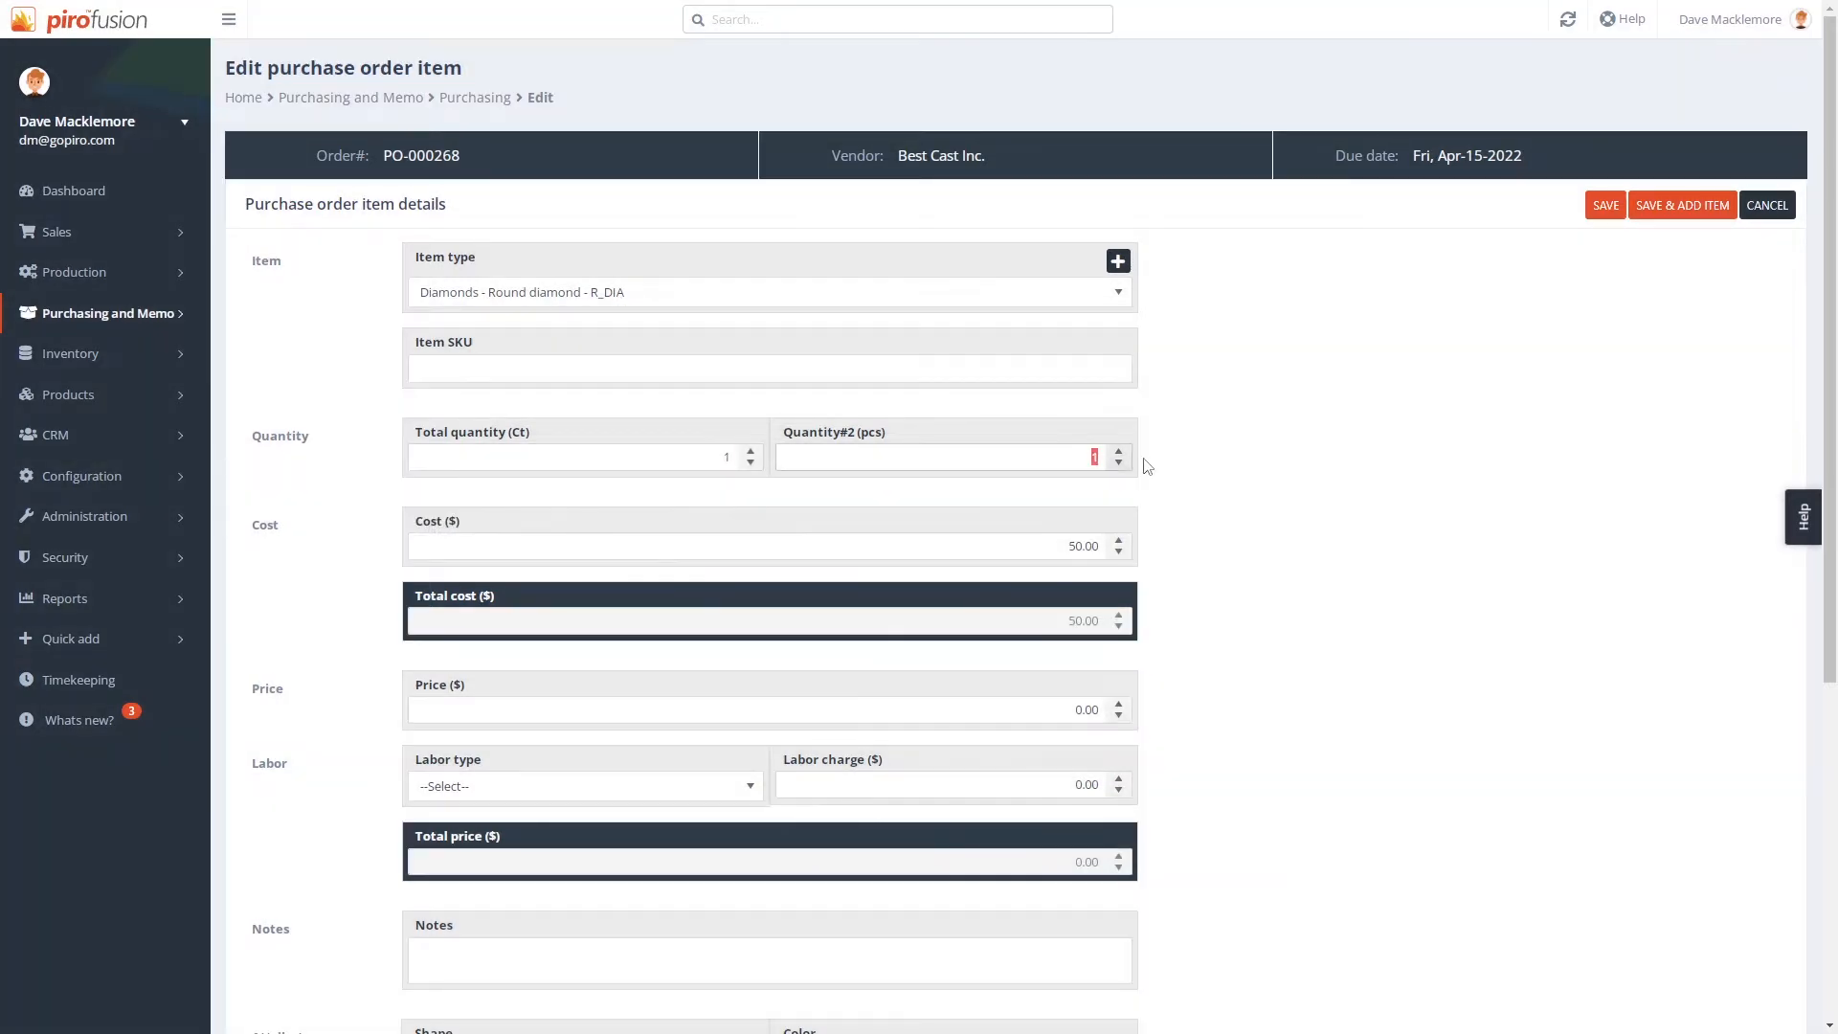
type("3")
left_click(1204, 521)
Step: Set the diamond's color attribute to F, clarity to FL and shape to Round
scroll(1206, 632, "down", 5)
left_click(853, 537)
left_click(813, 627)
left_click(850, 618)
left_click(820, 709)
left_click(468, 539)
left_click(437, 618)
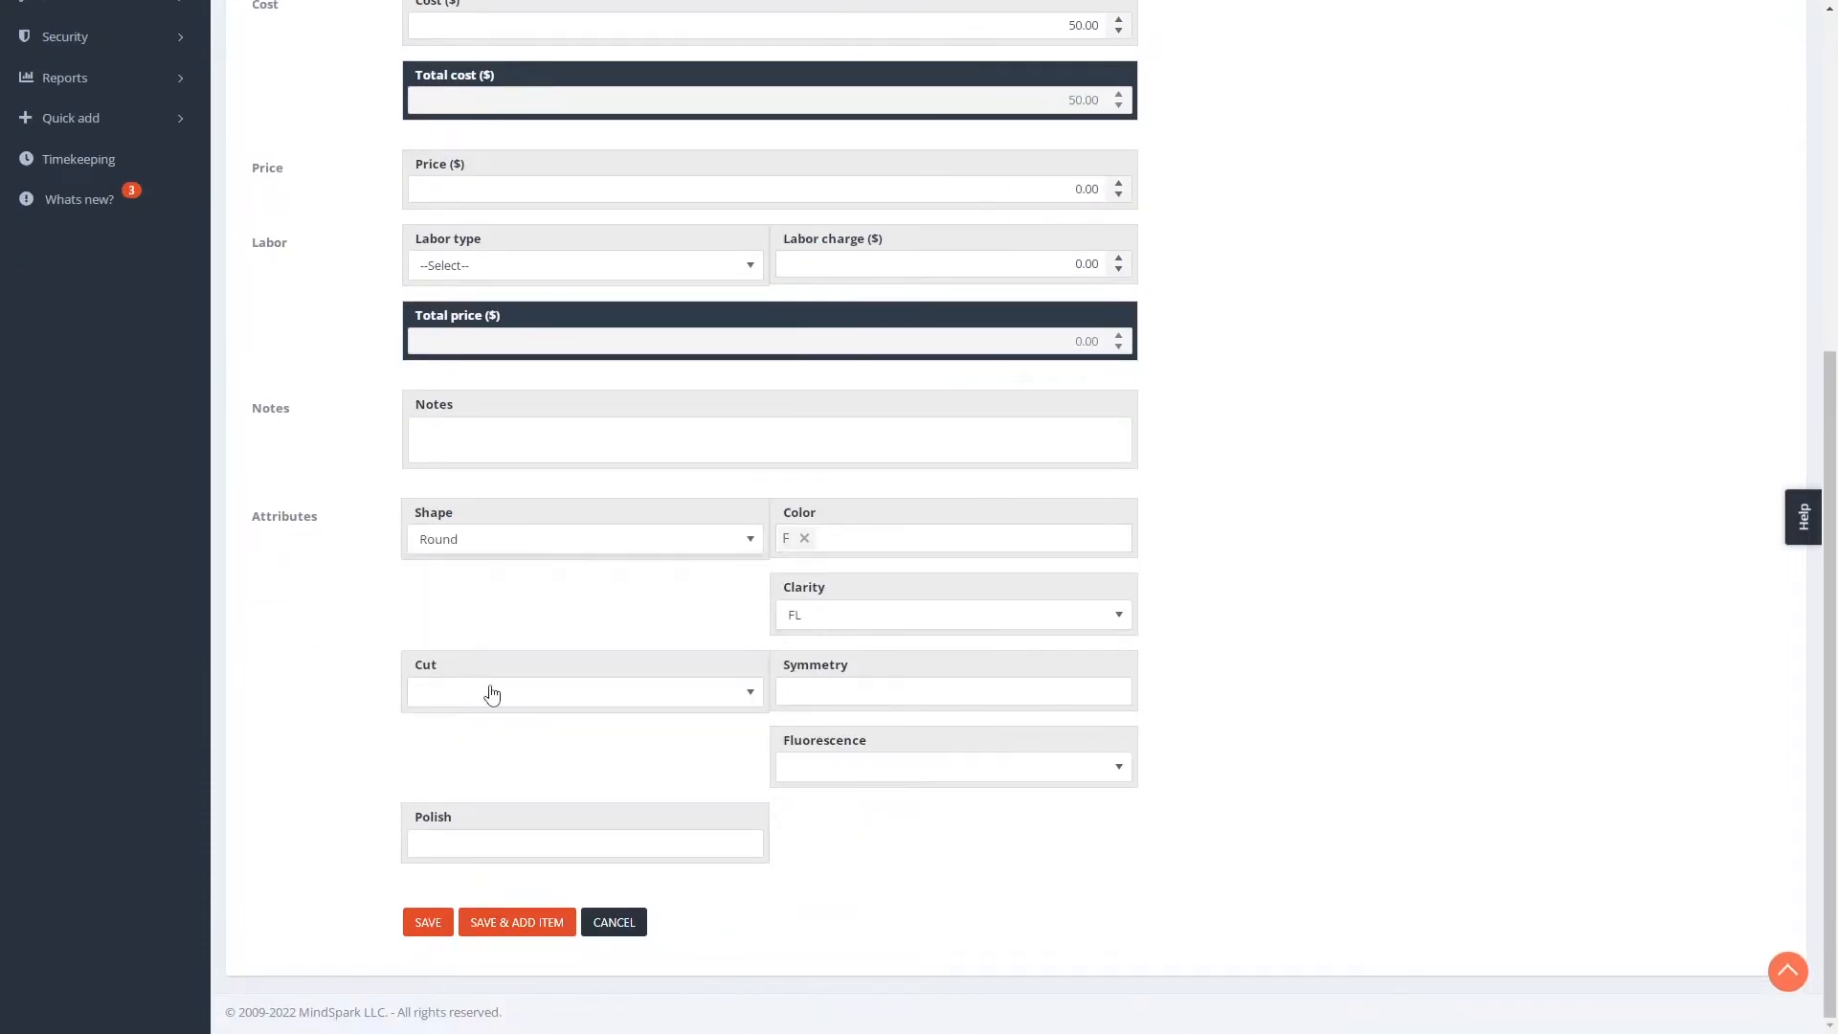
Step: Set the diamond's cut and symmetry to Fair and save the purchase order item
left_click(479, 693)
left_click(496, 793)
left_click(903, 696)
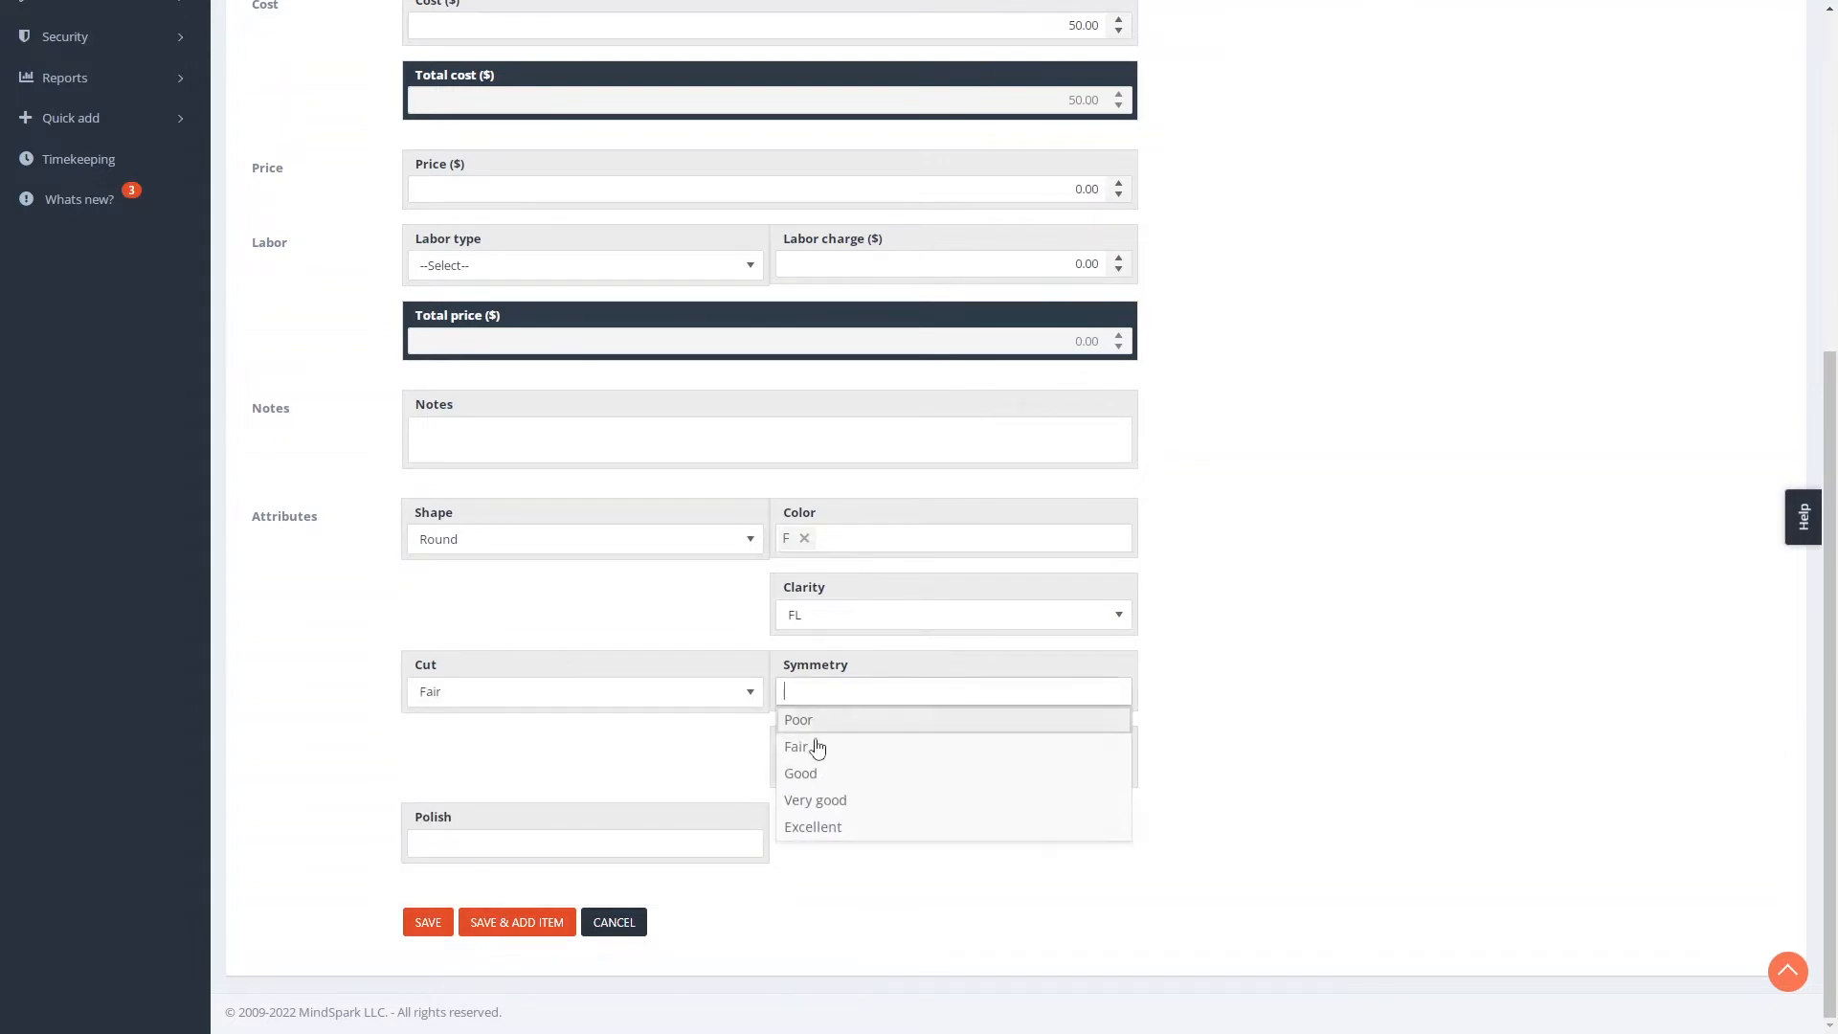
left_click(804, 752)
left_click(534, 848)
left_click(450, 923)
left_click(427, 923)
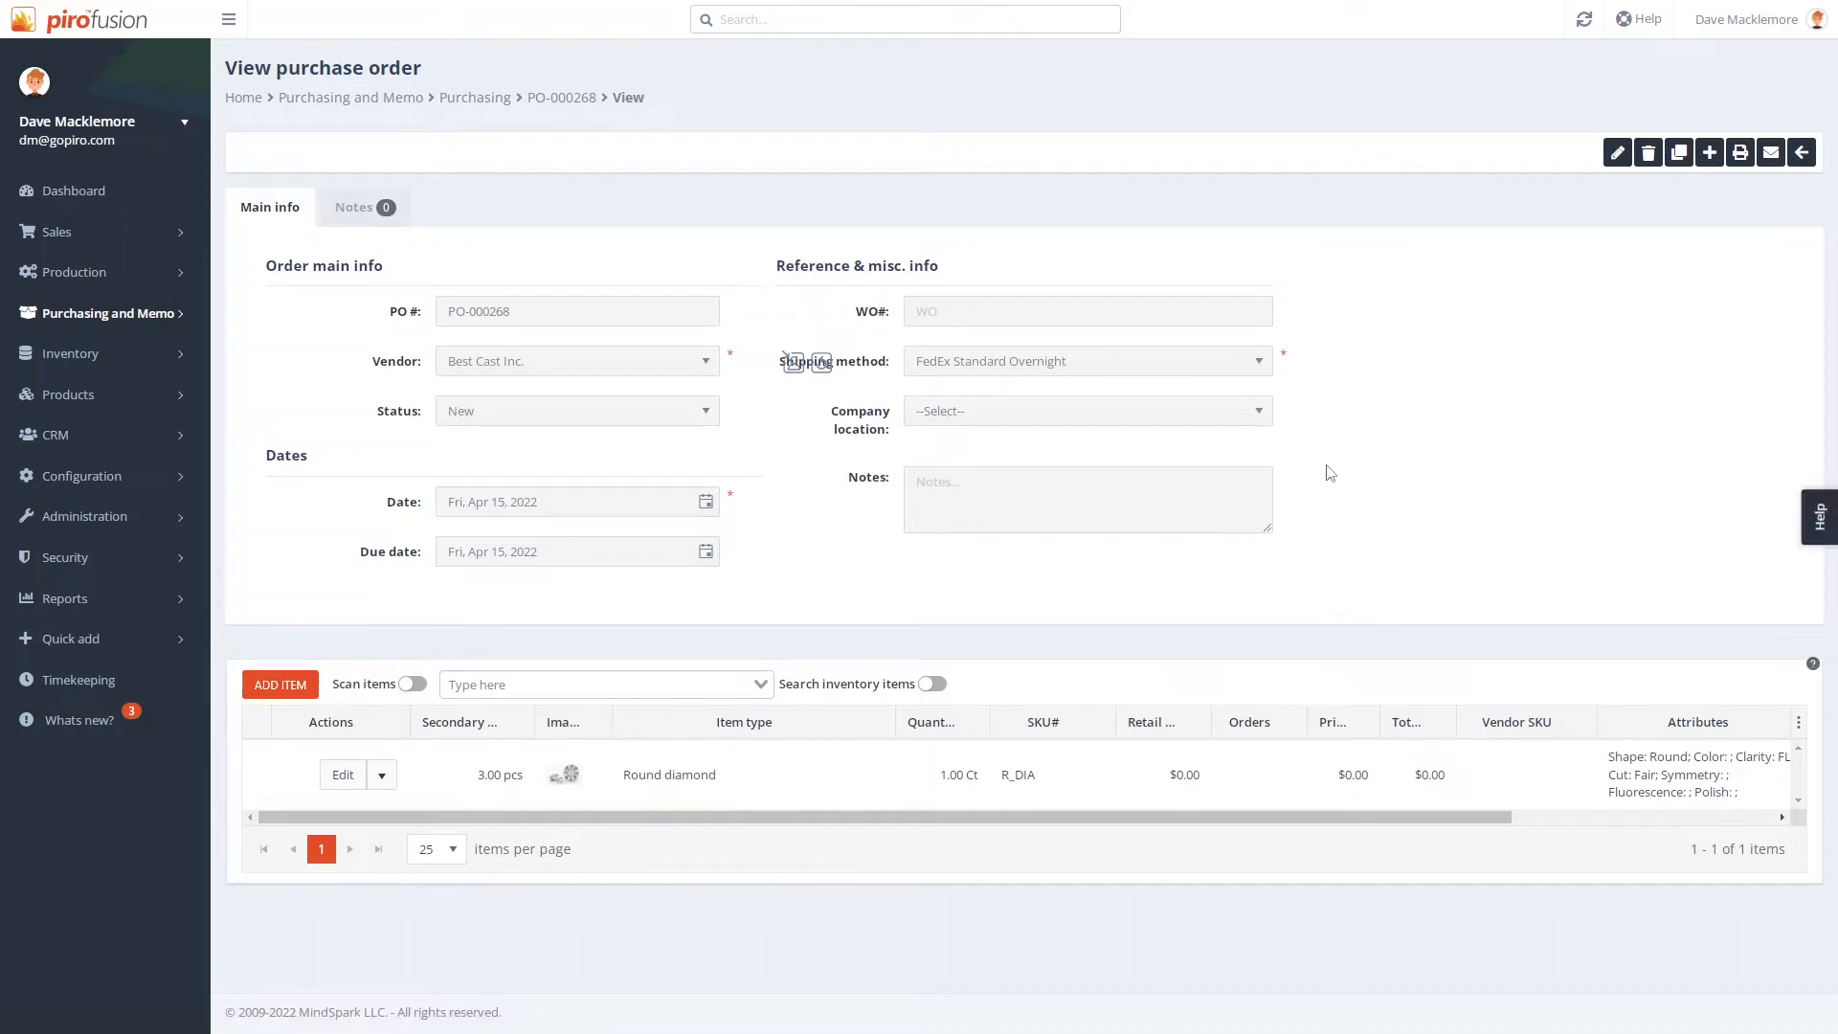
Step: Preview the email that sends the purchase order to the vendor, cancel it and return to the purchase order list
left_click(1772, 156)
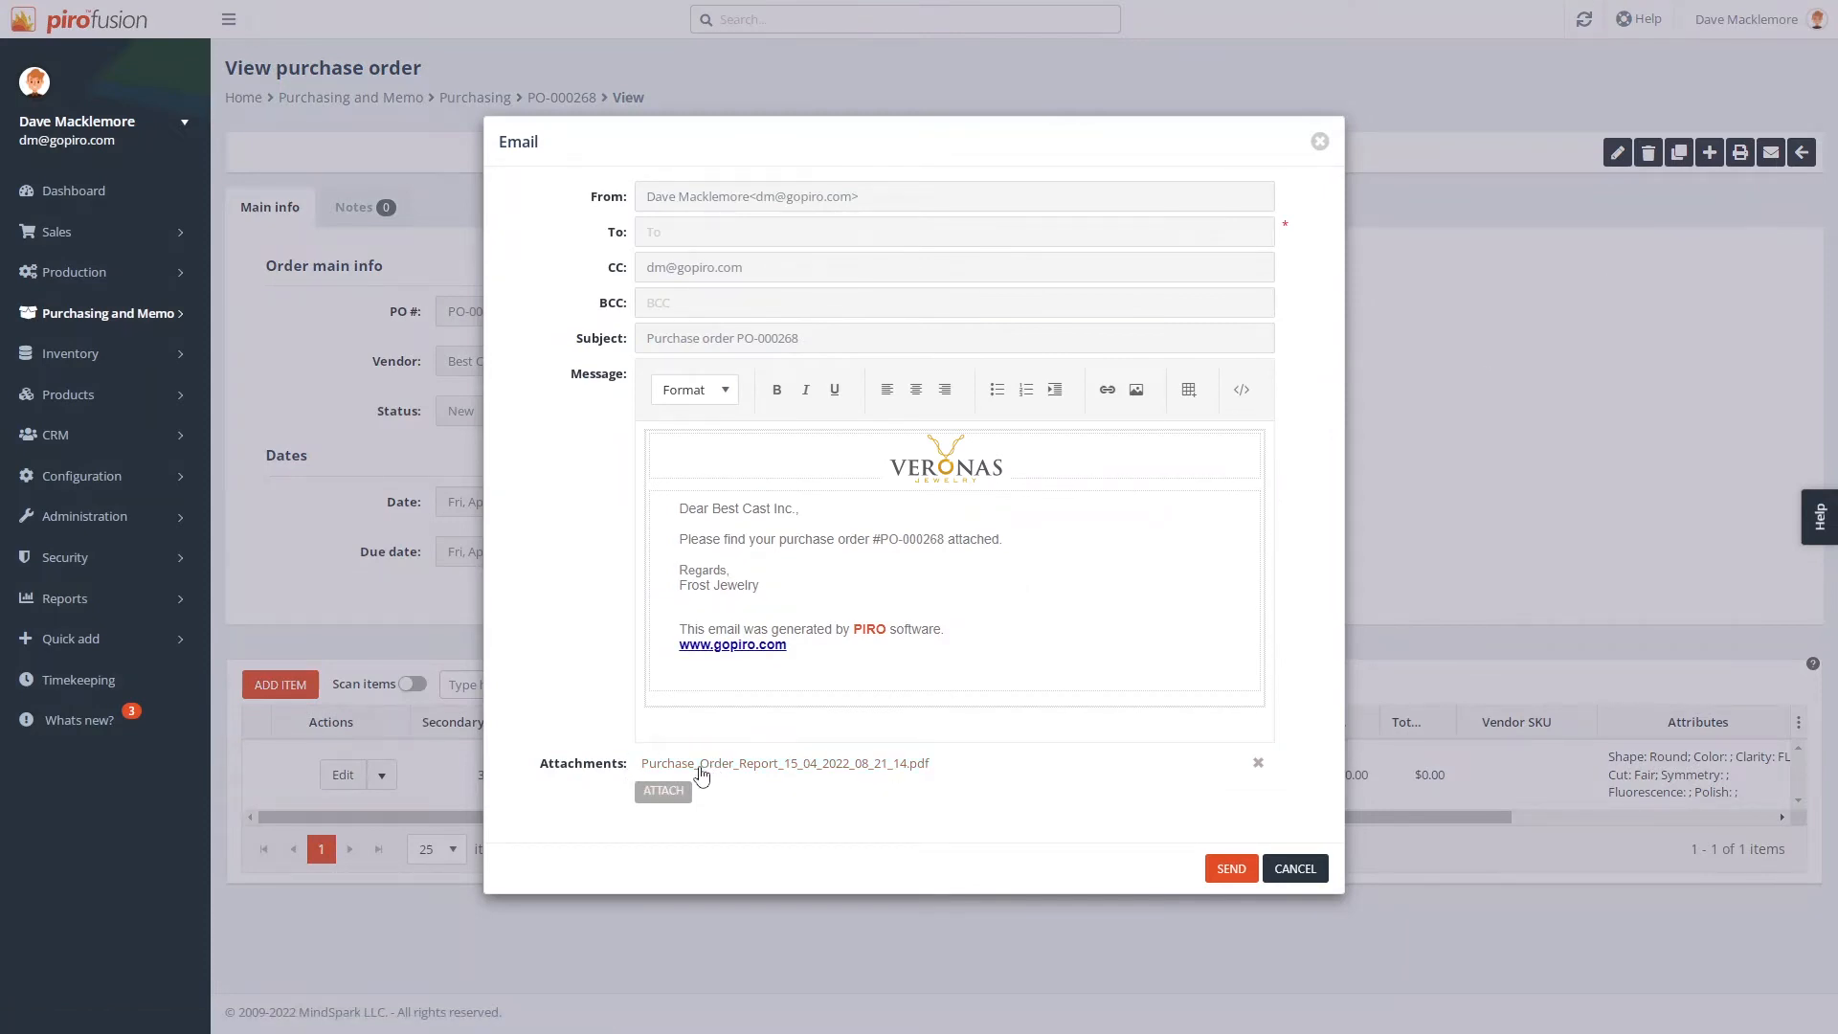
left_click(1293, 869)
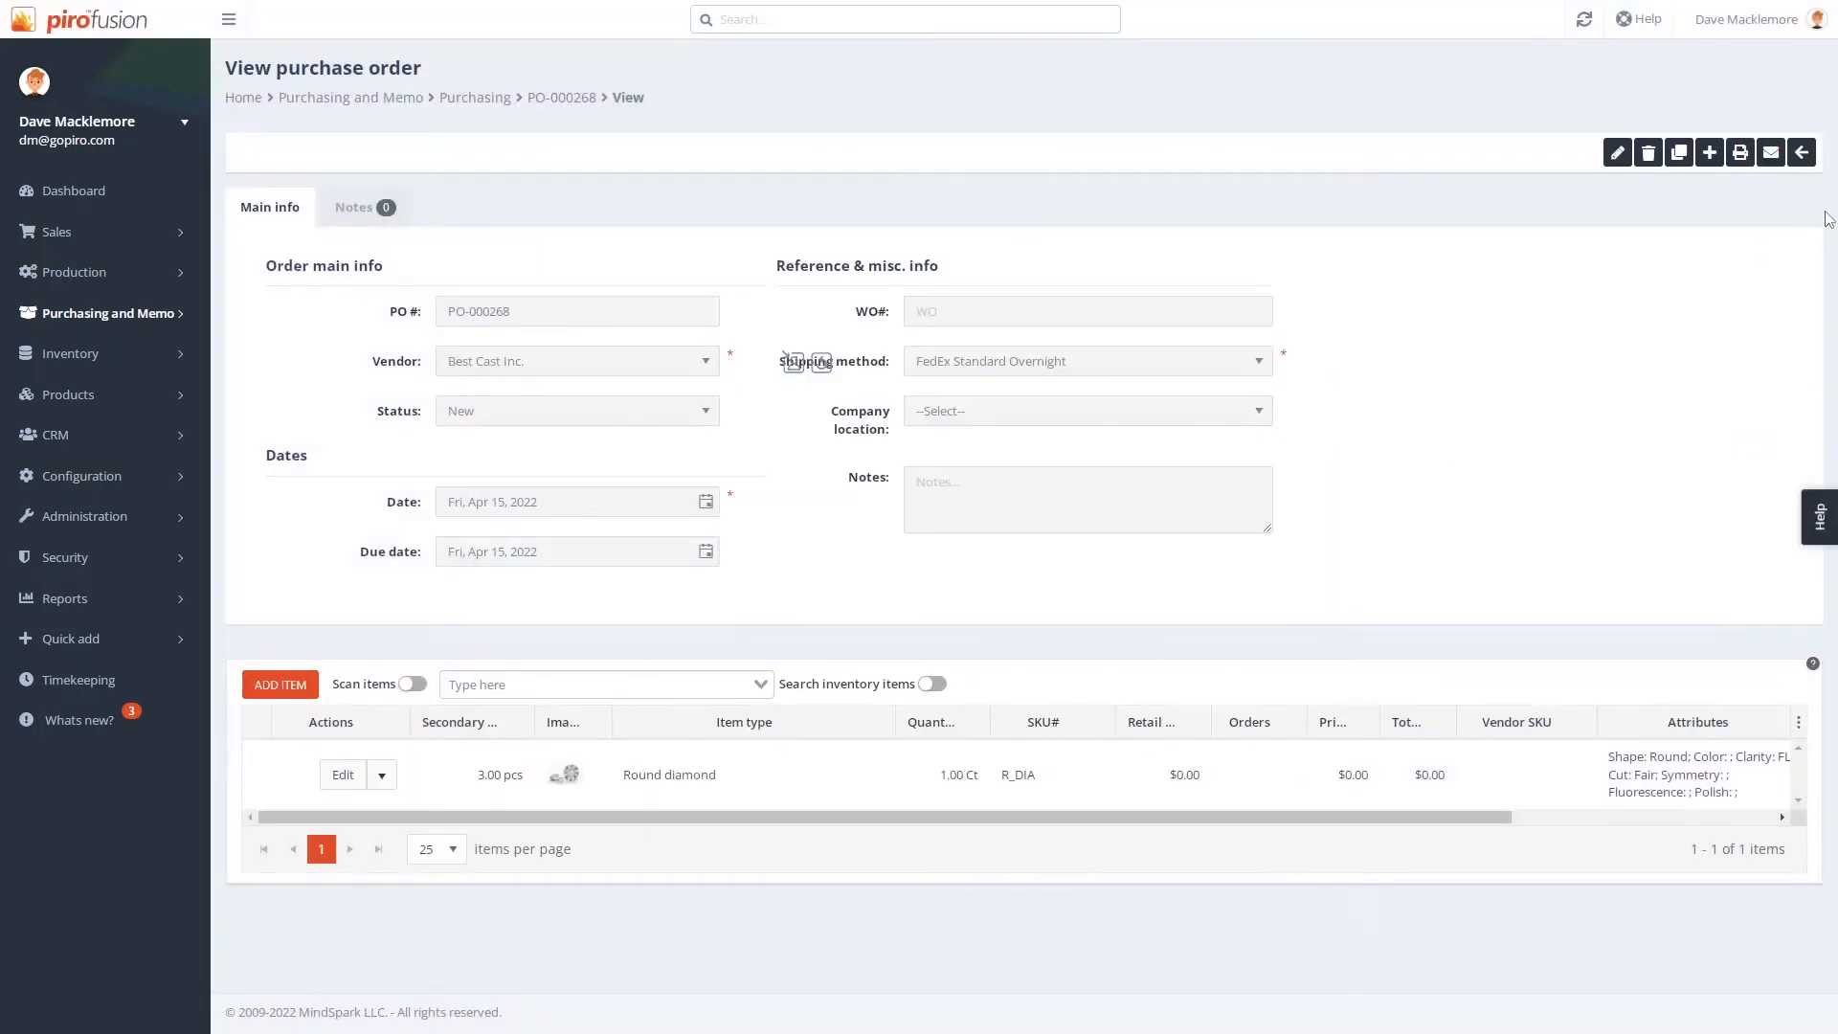
left_click(1802, 155)
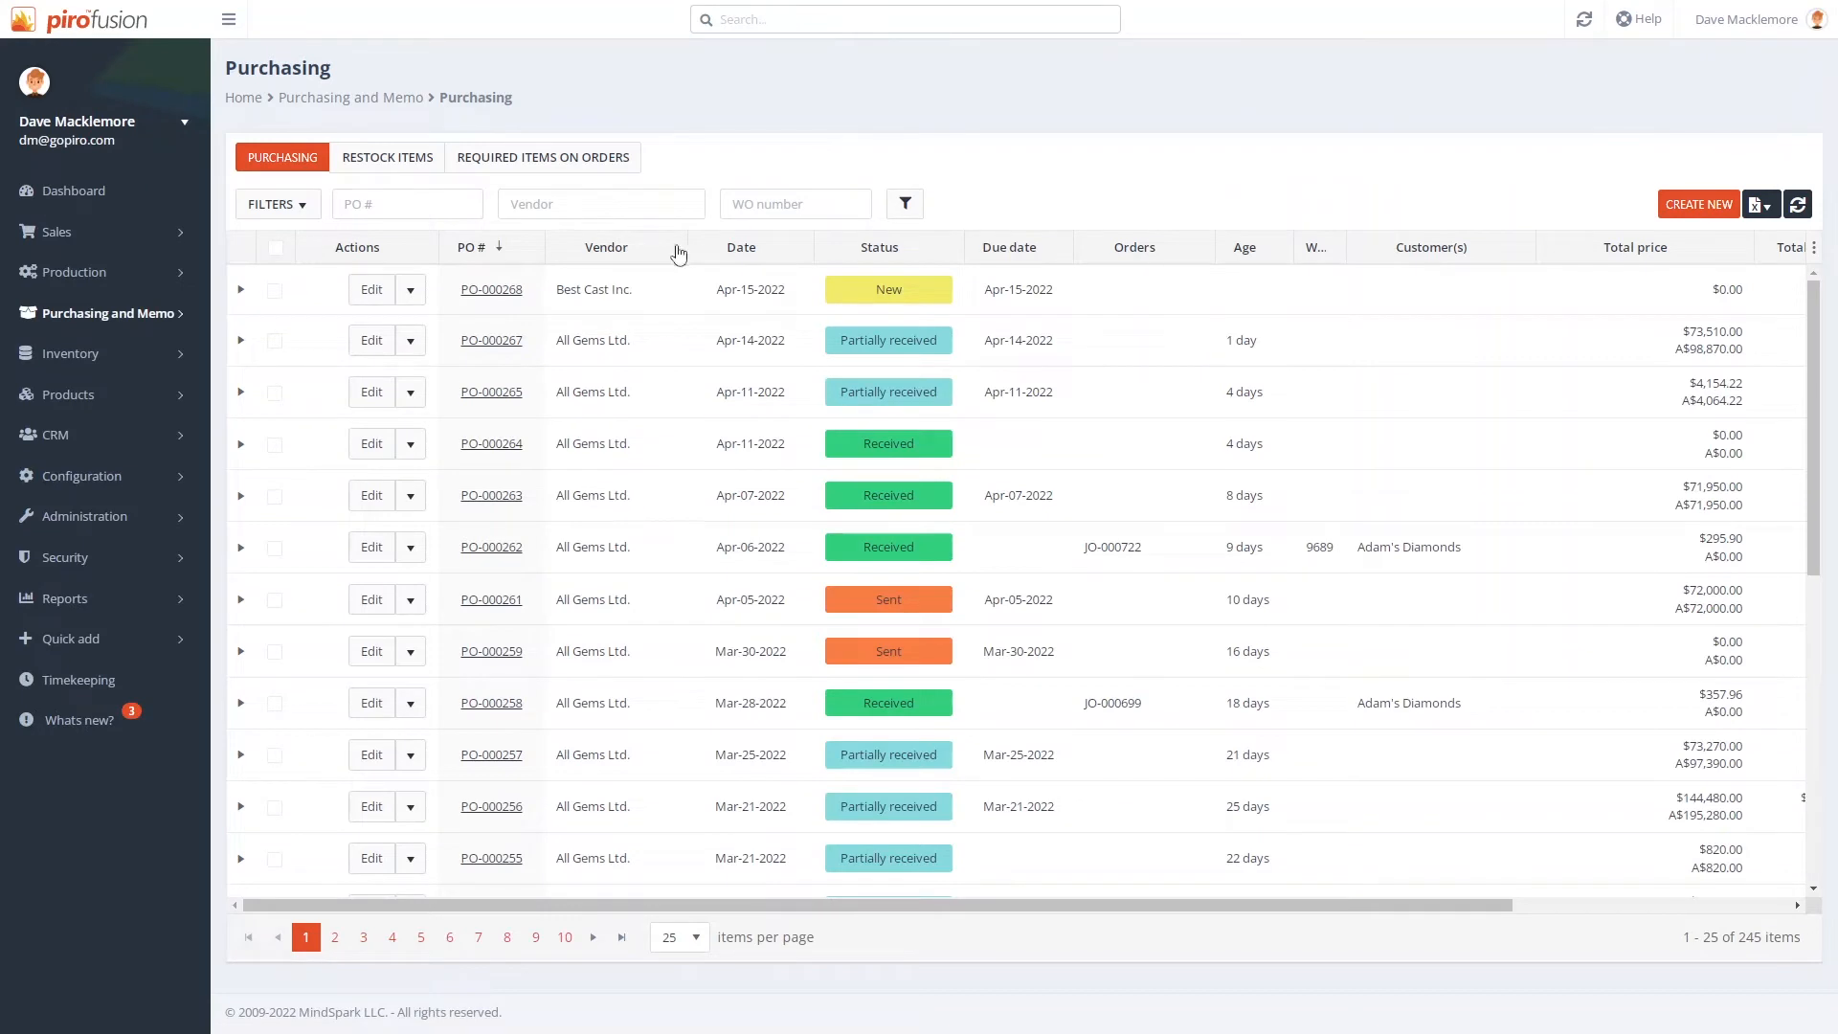
Step: Change the new Best Cast Inc. purchase order's status to Sent and look at its receiving options
left_click(275, 290)
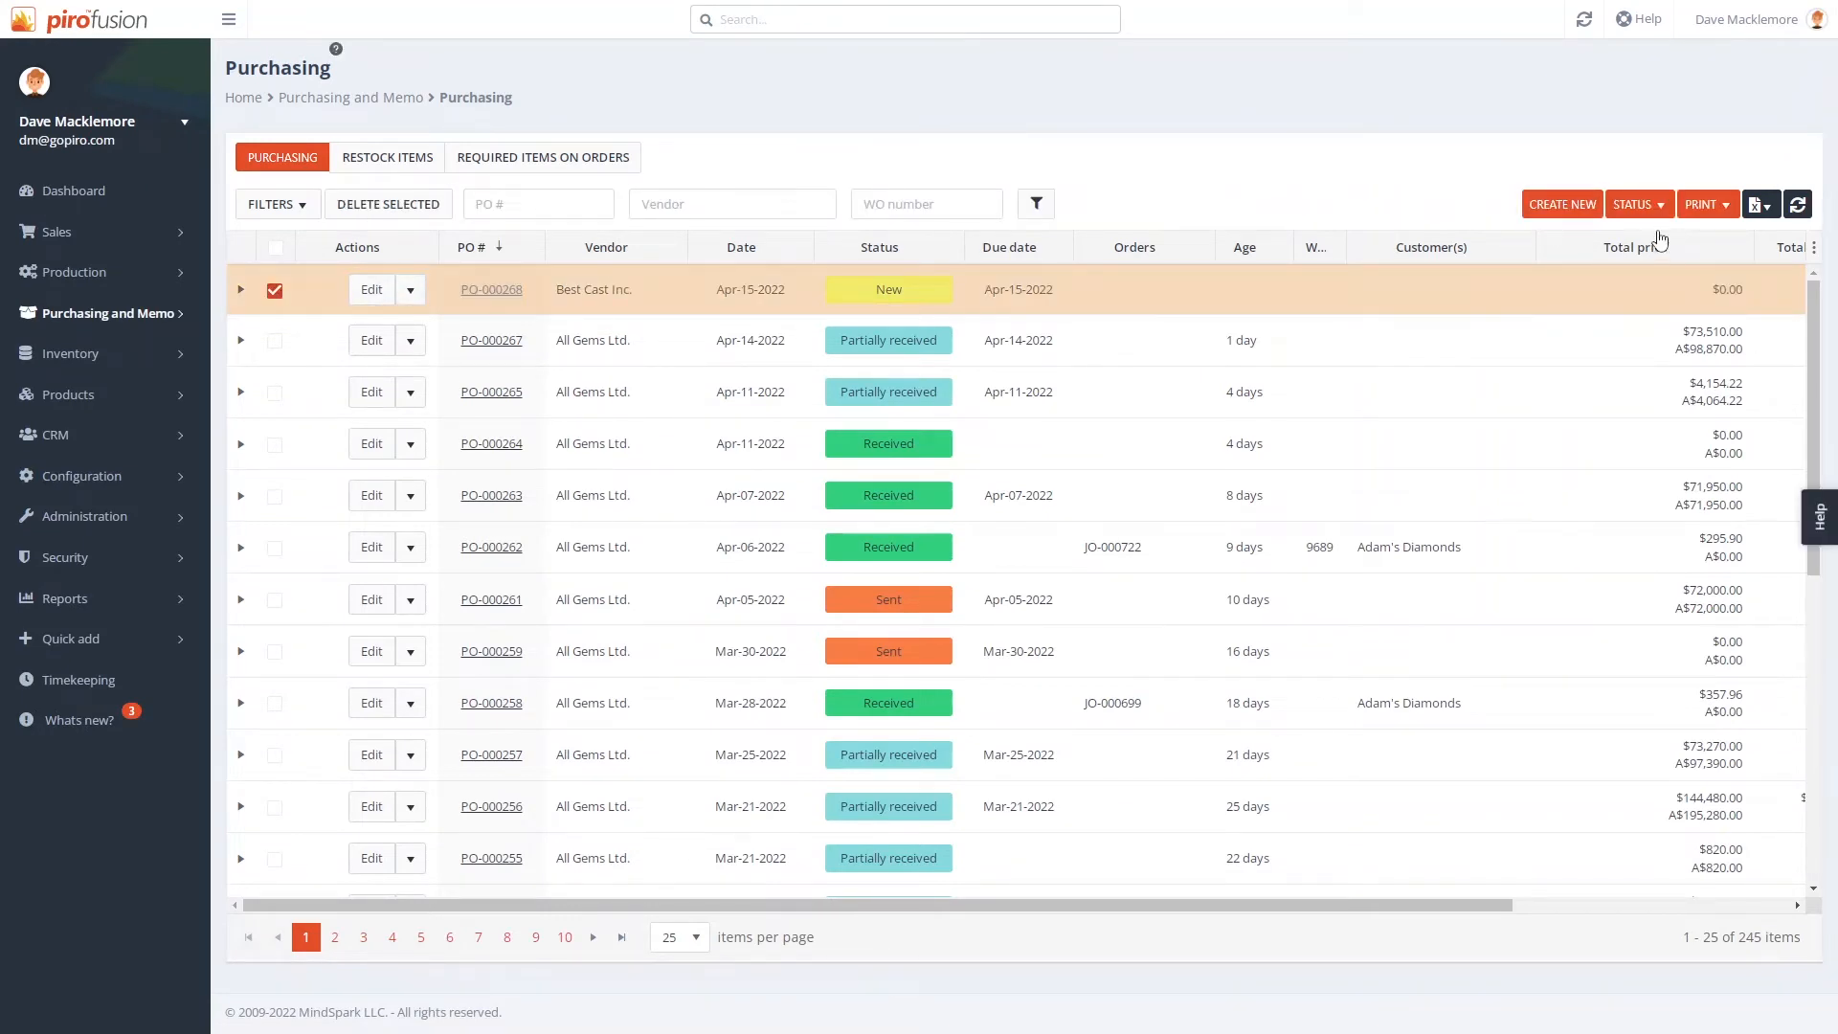
left_click(1639, 204)
left_click(1580, 237)
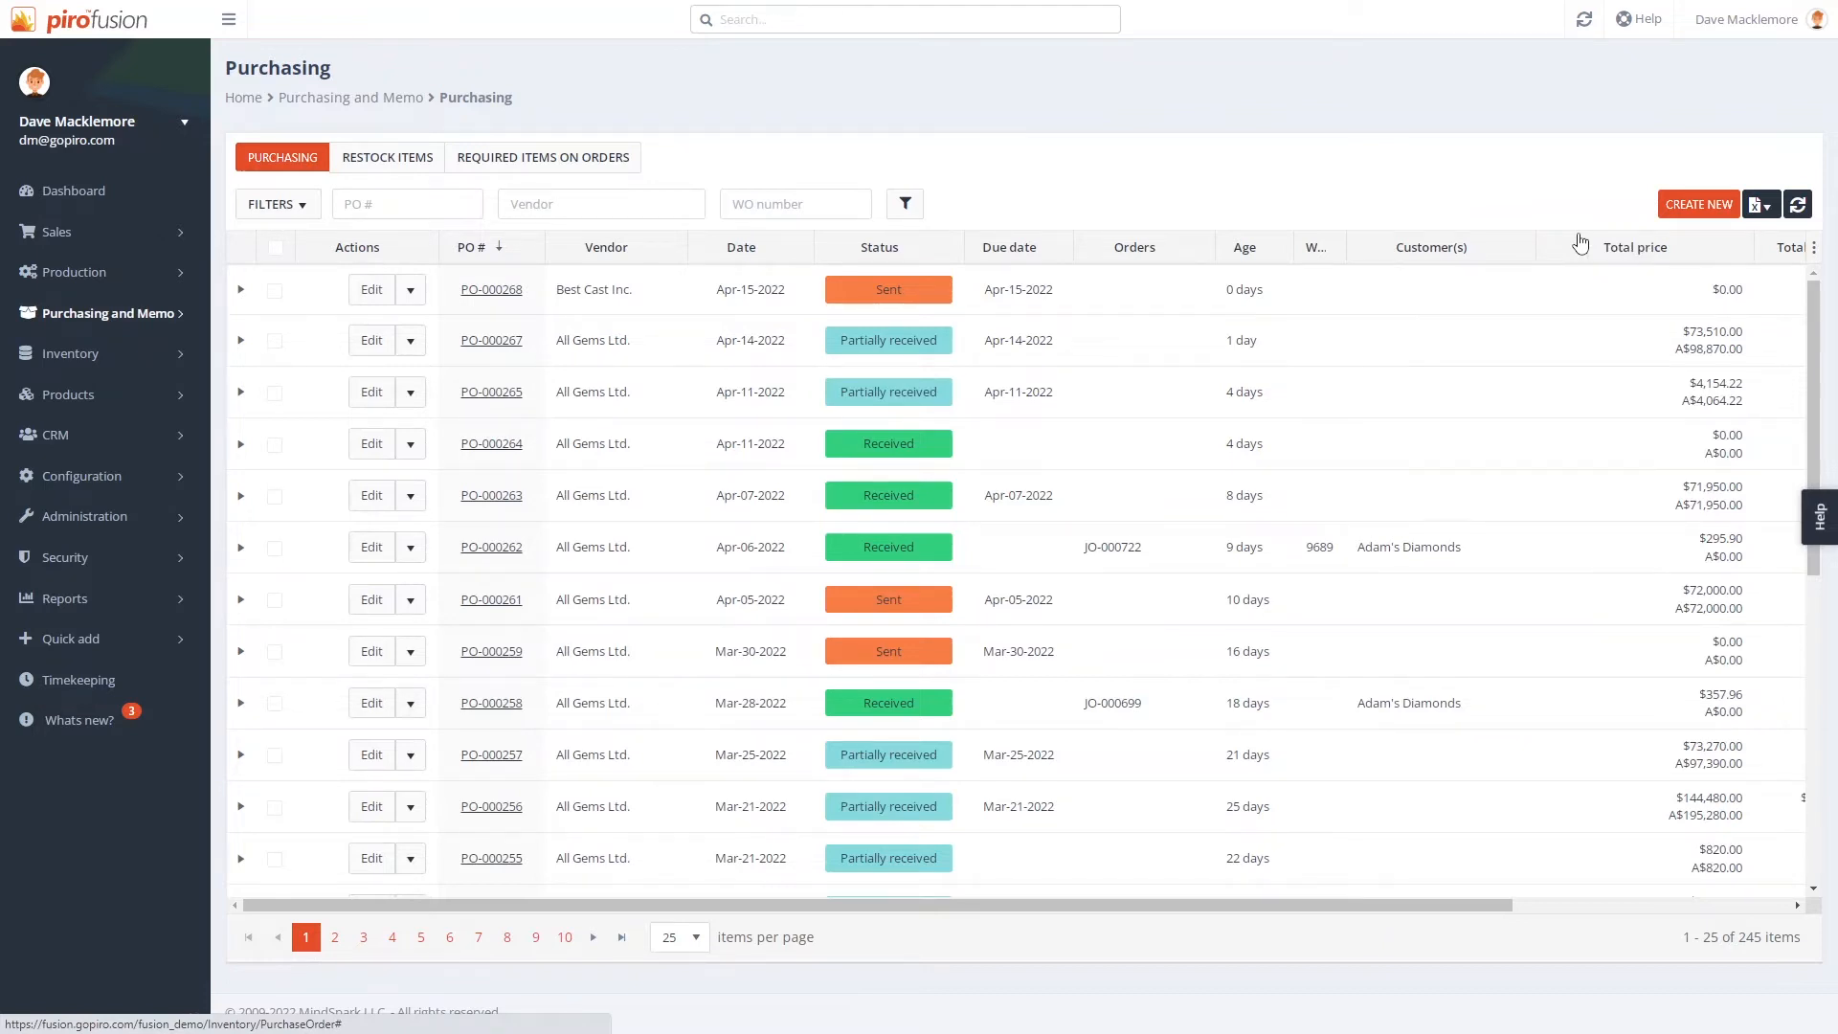
left_click(410, 289)
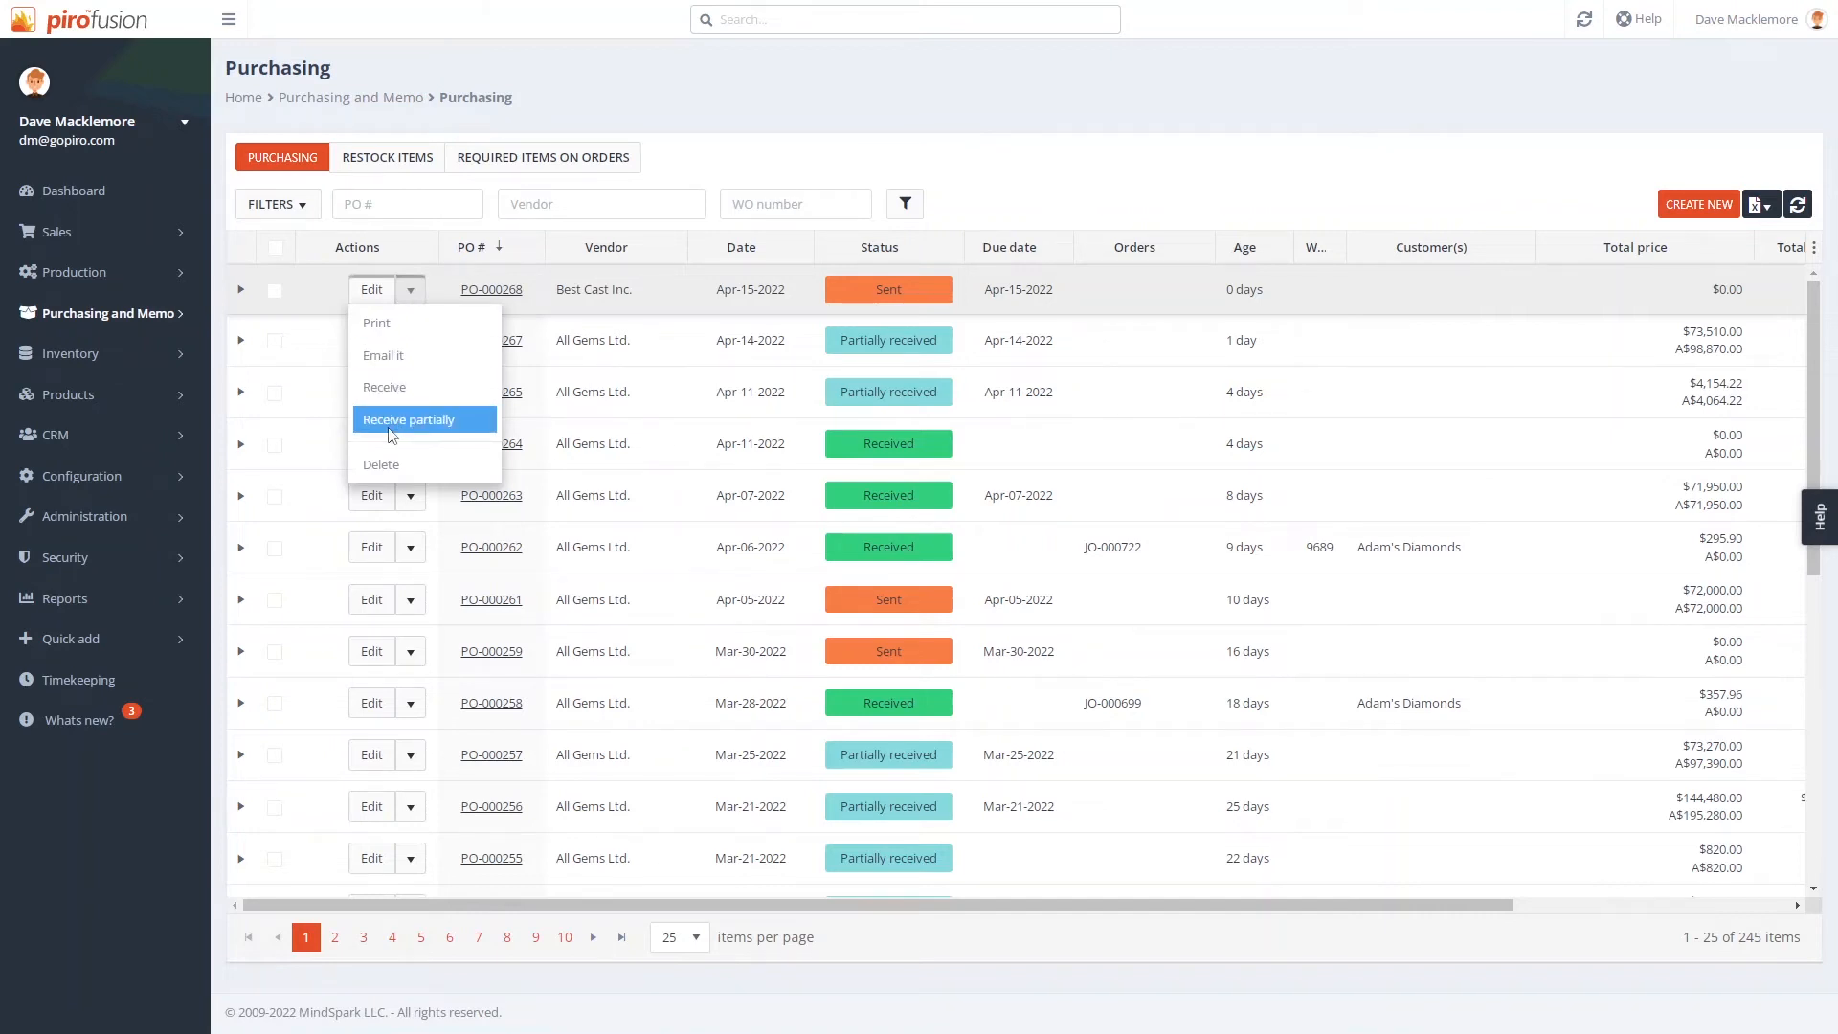
left_click(107, 315)
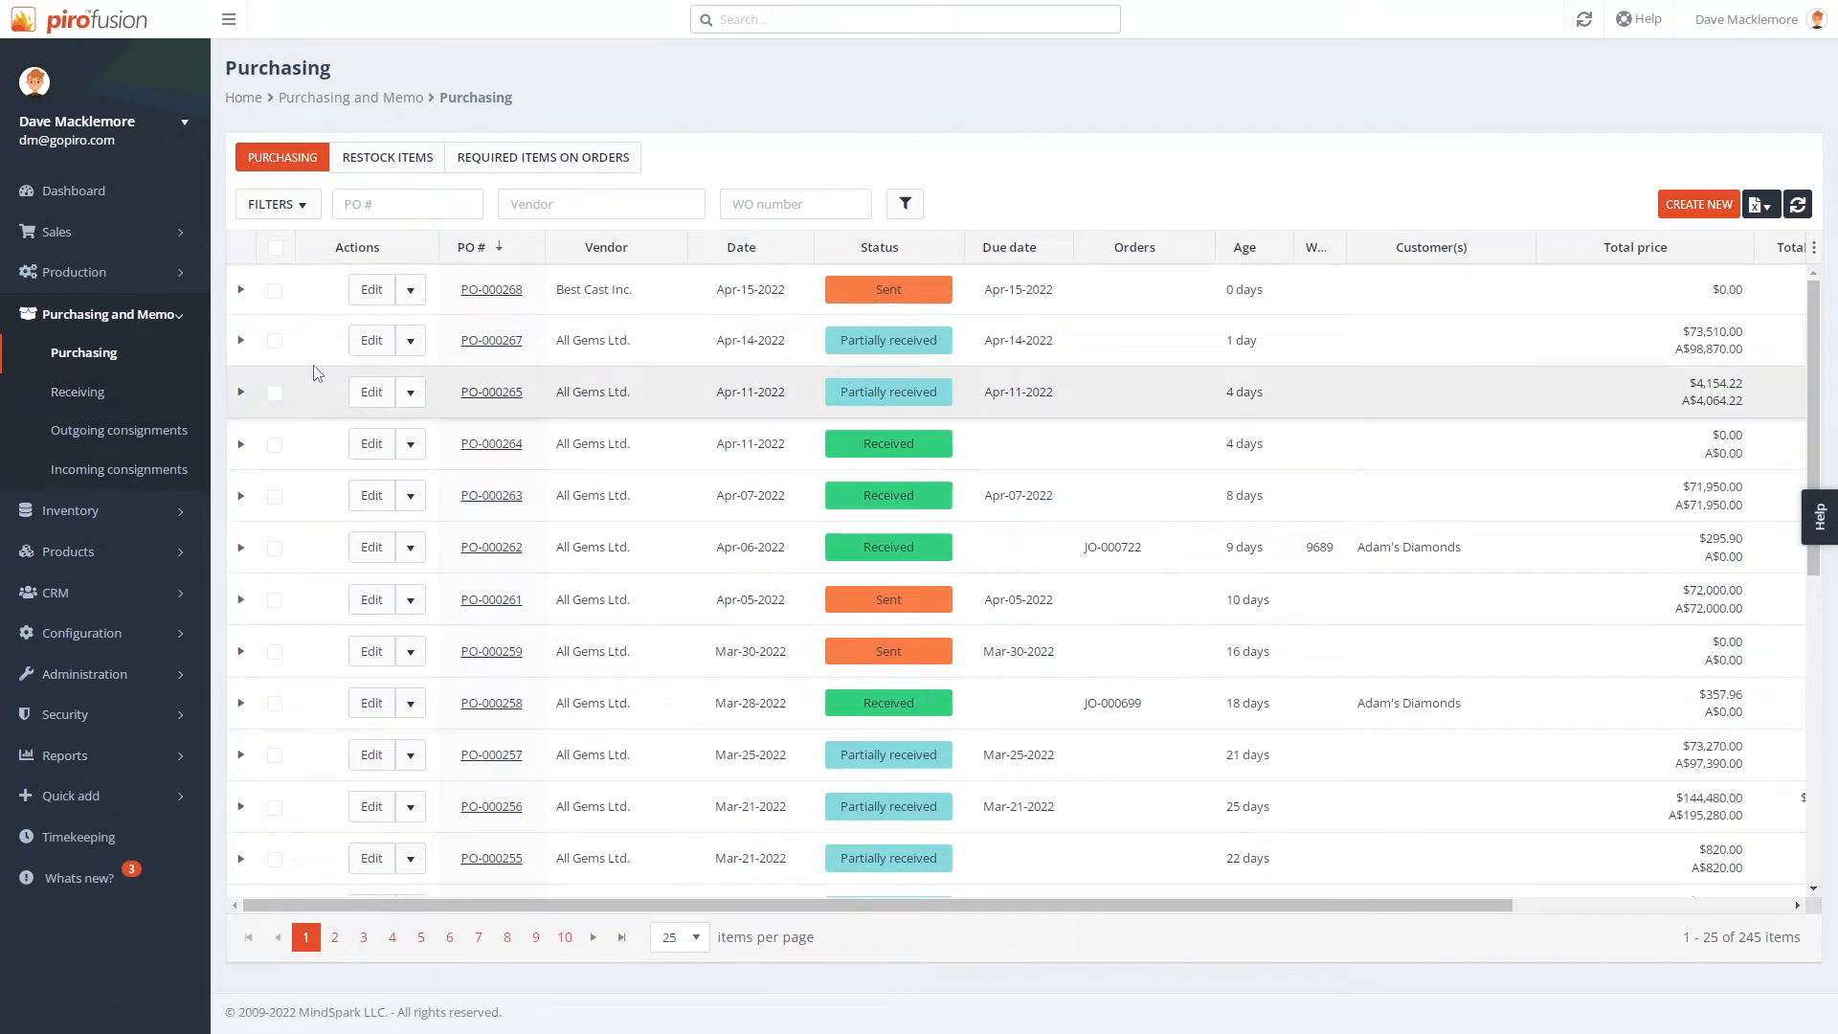
Step: Show the restock items and filter them to items below minimum quantity
left_click(382, 163)
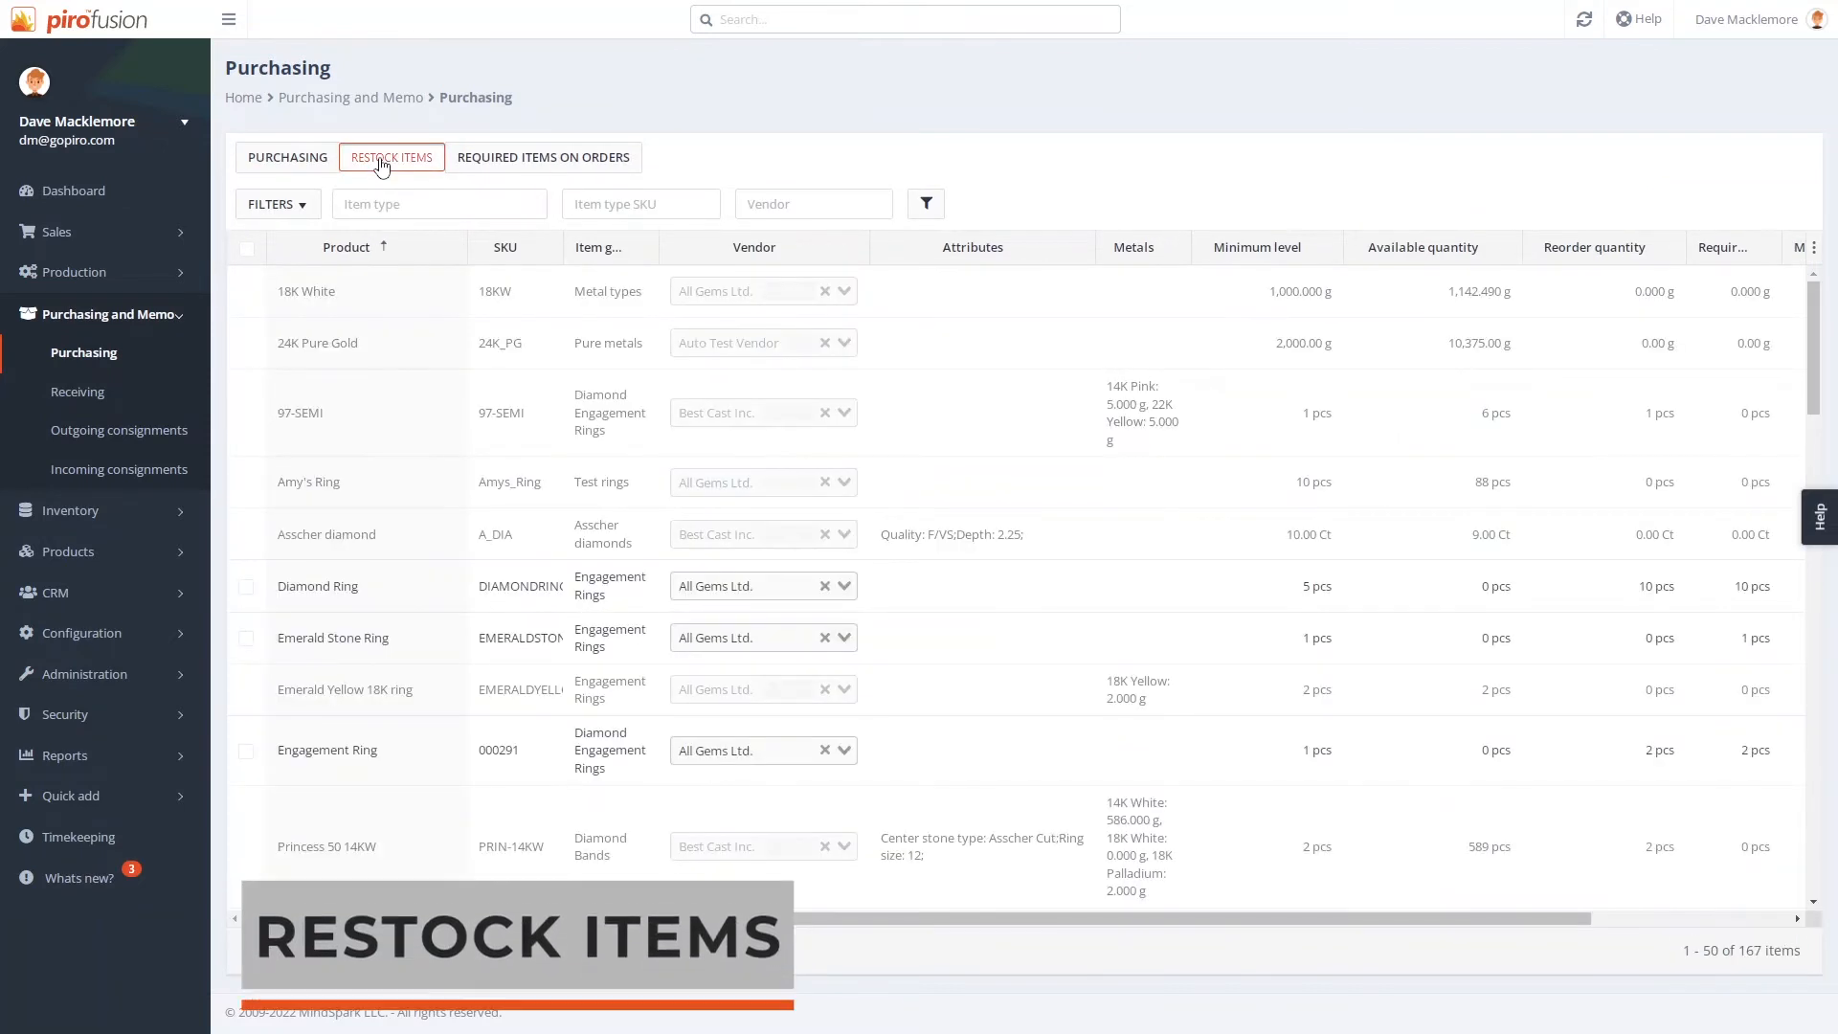
left_click(298, 209)
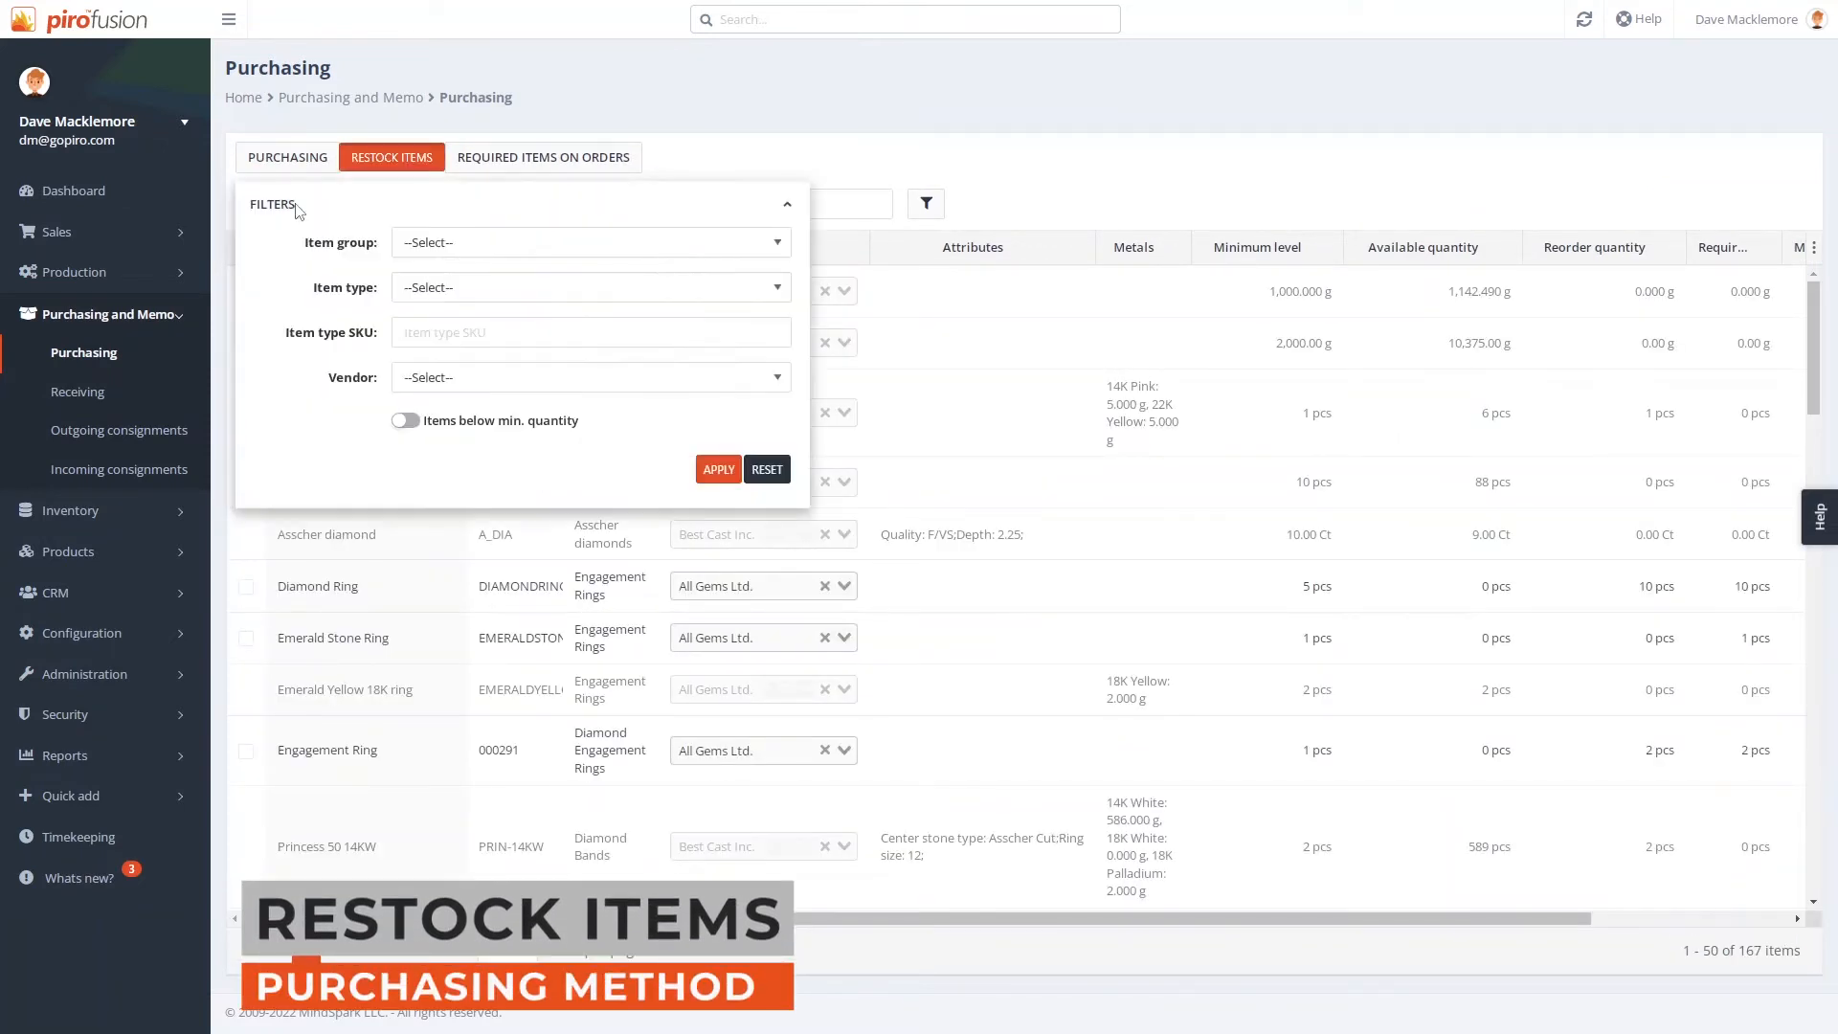
left_click(403, 423)
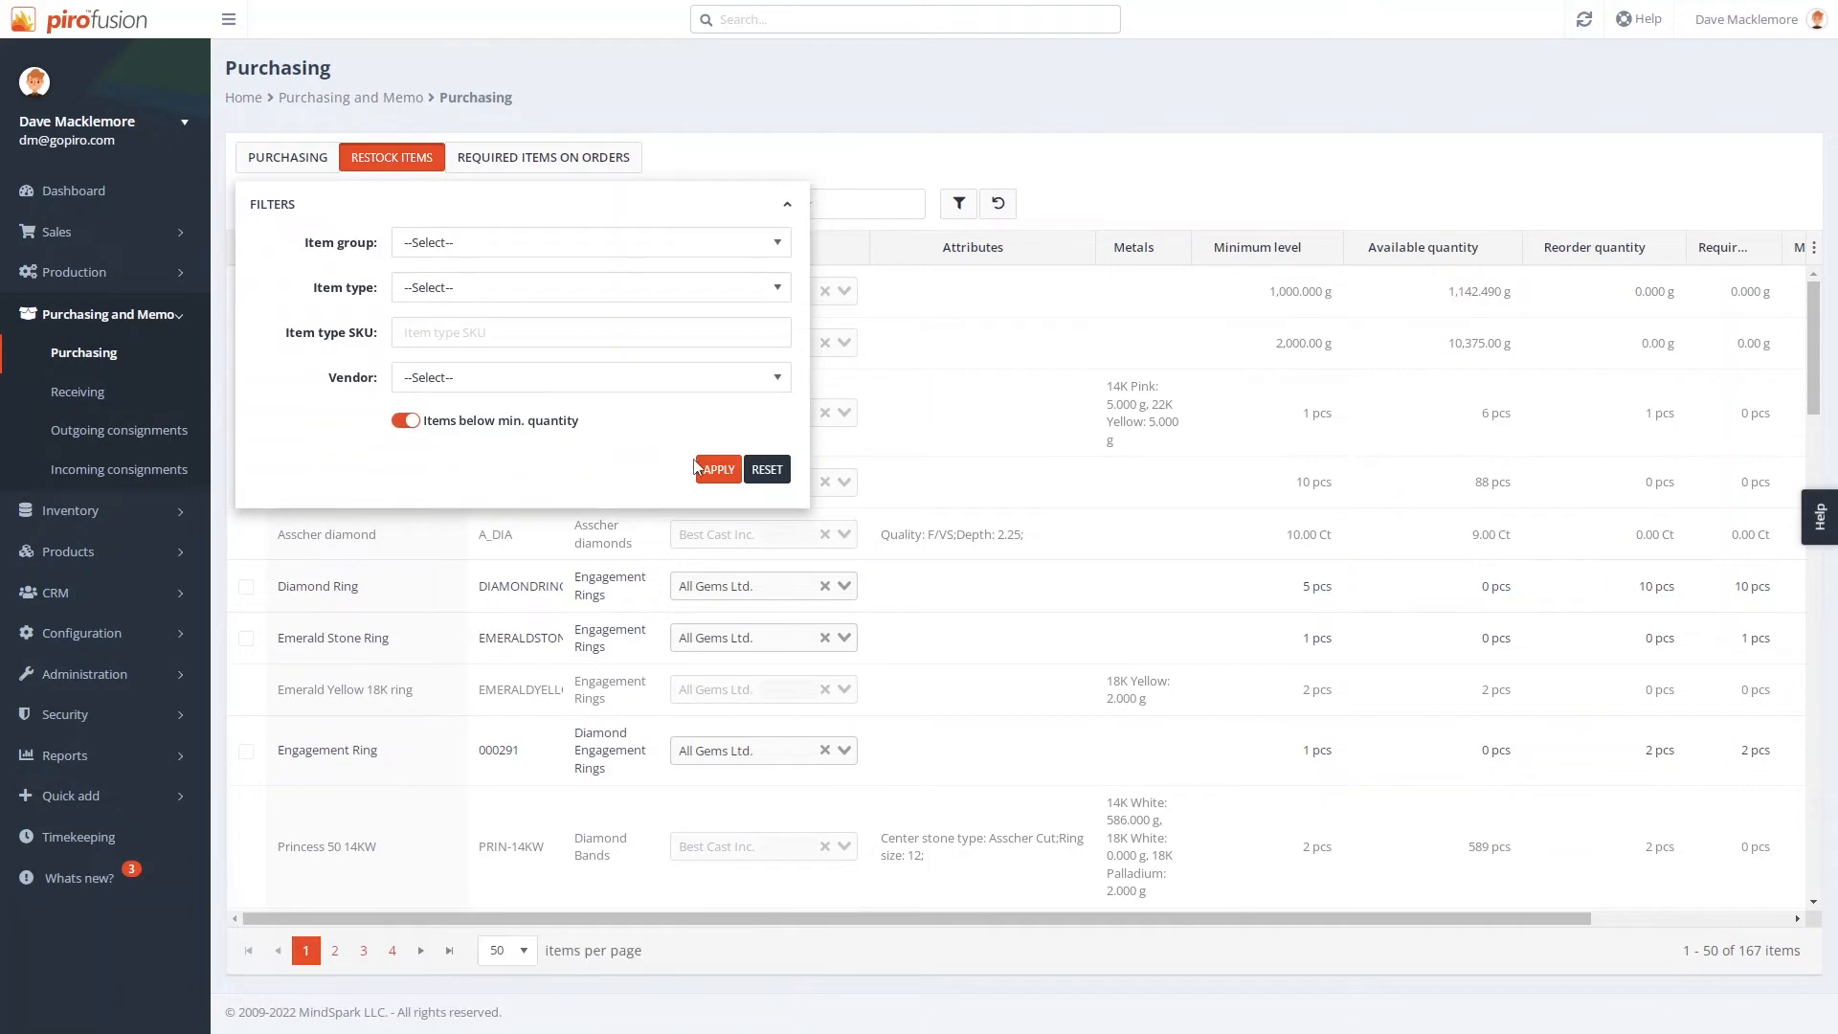
left_click(719, 468)
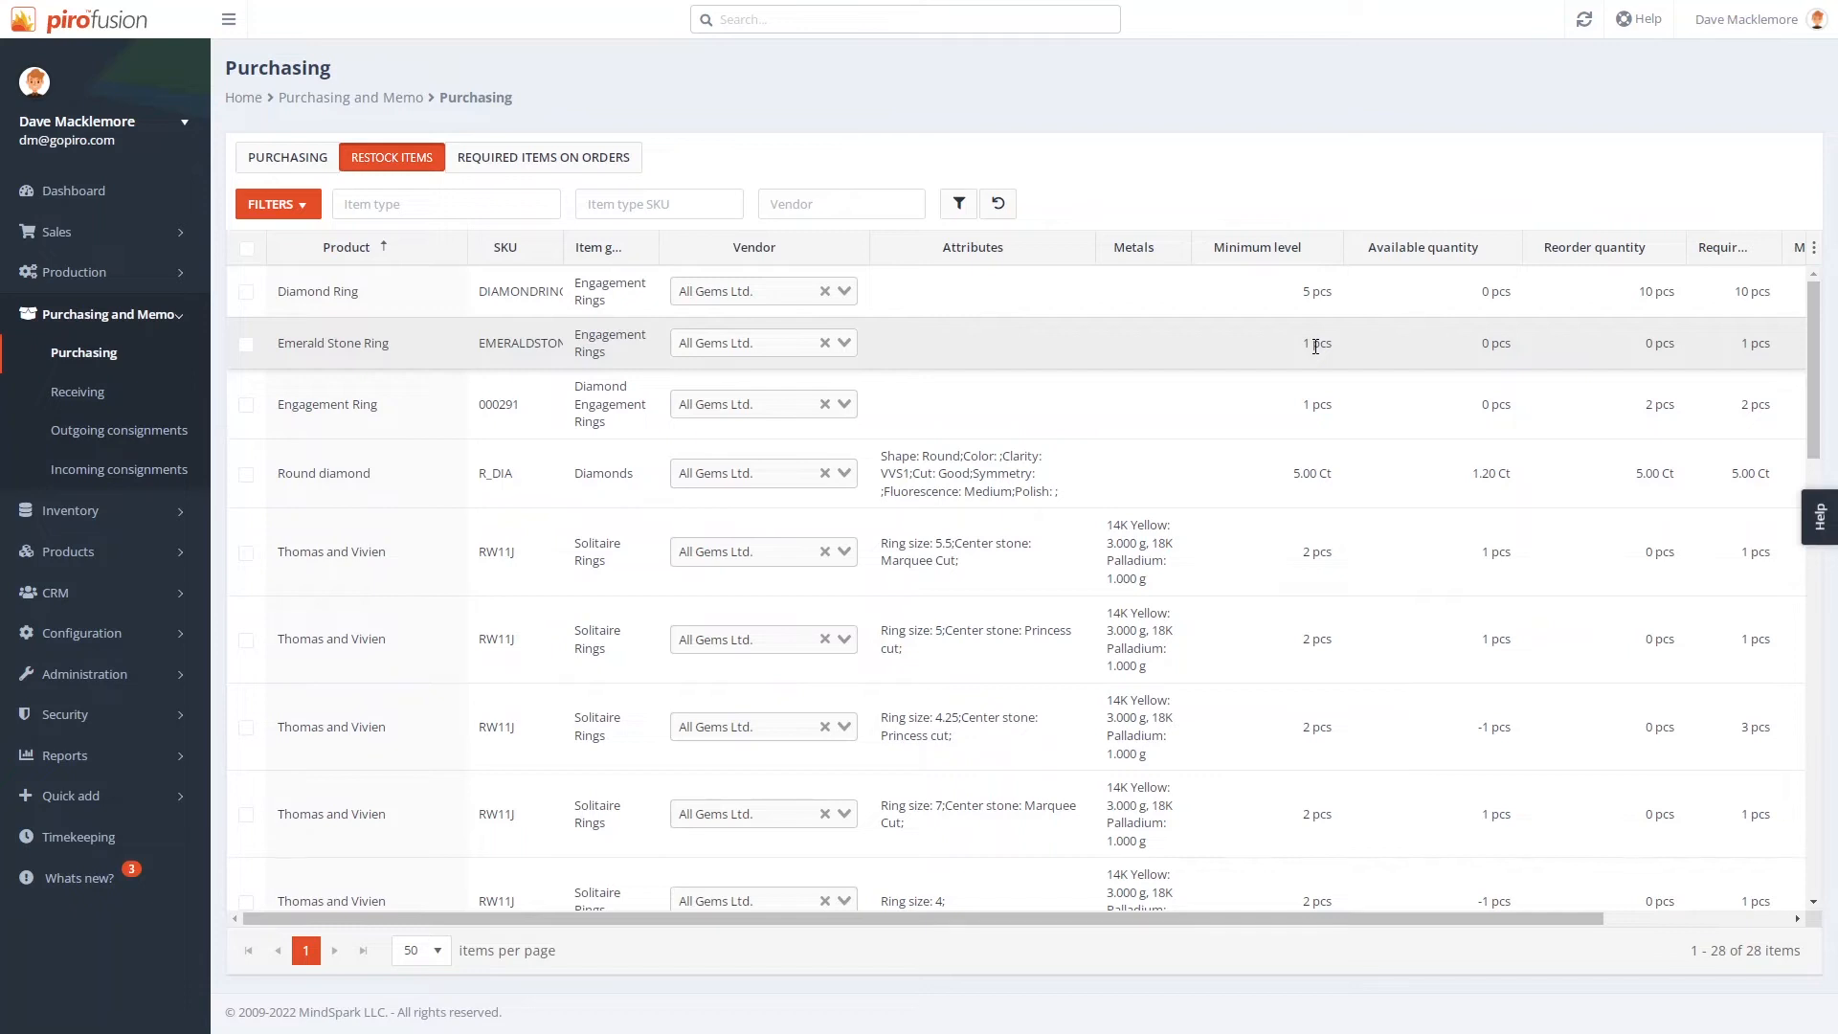
Step: Filter the product item types by the name "ring" and open Butterfly Ring (RY12K) for editing
left_click(177, 551)
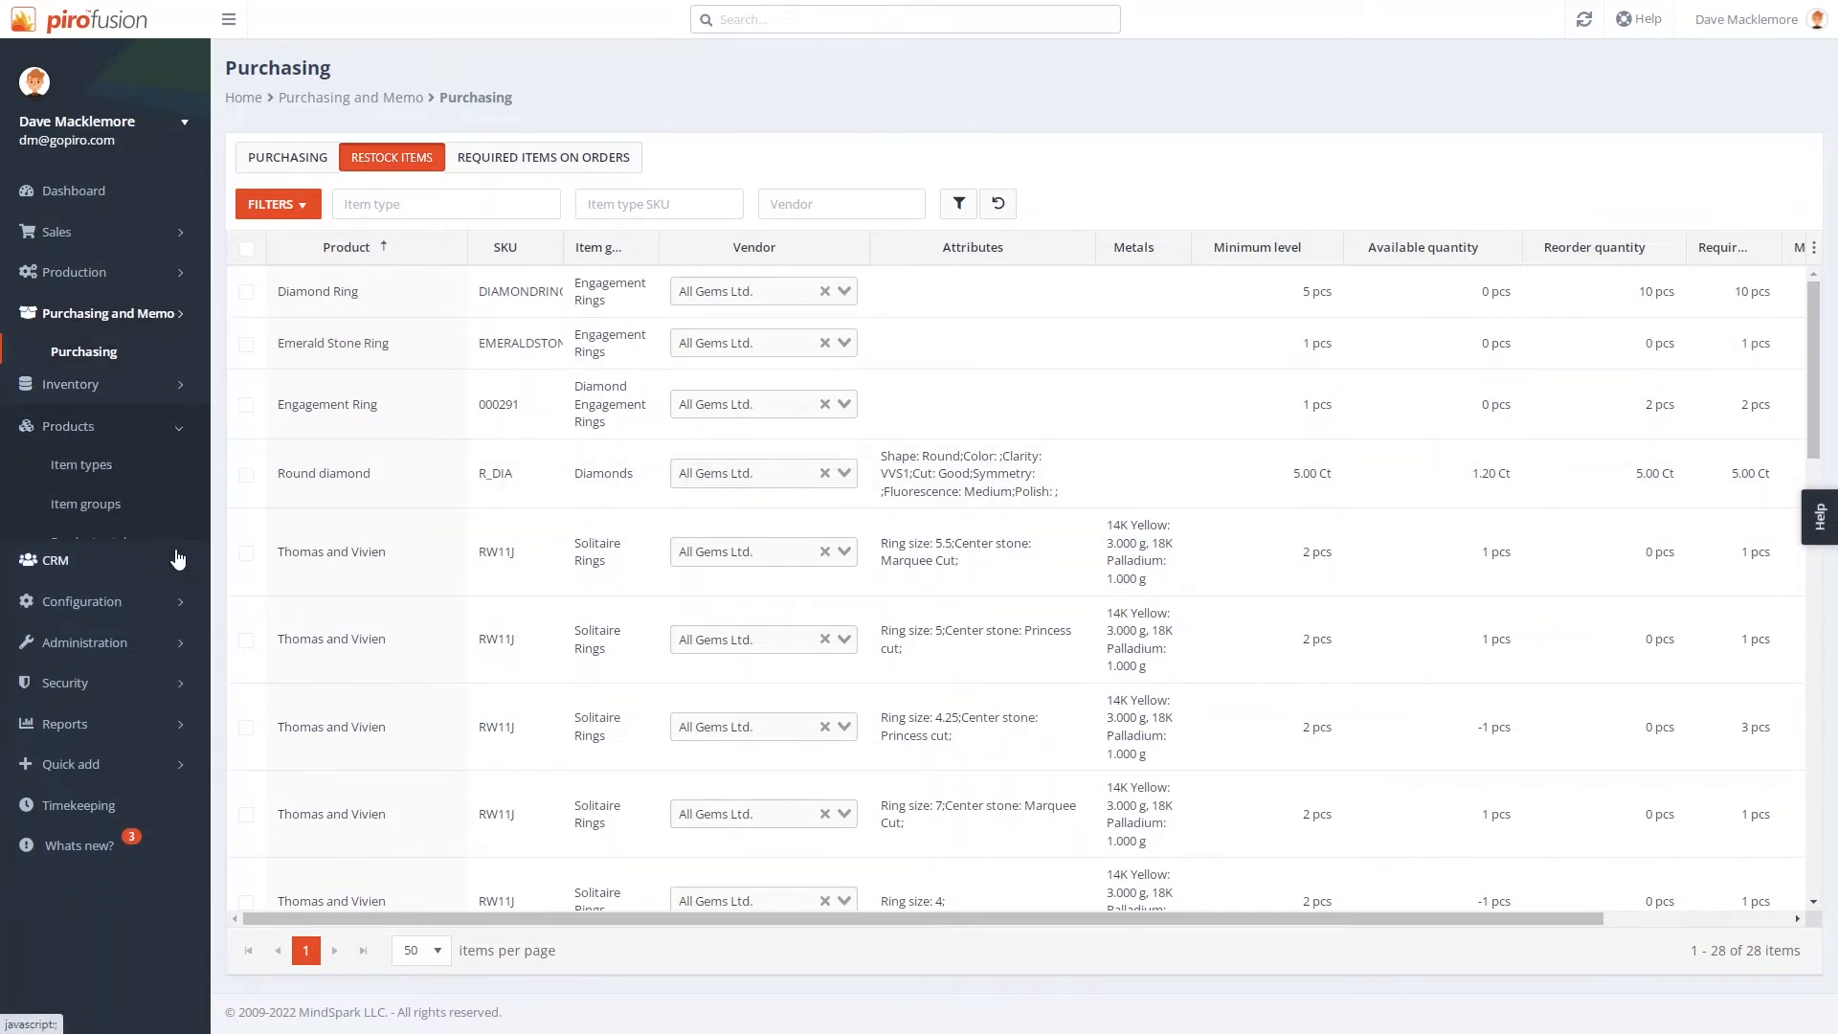
left_click(81, 436)
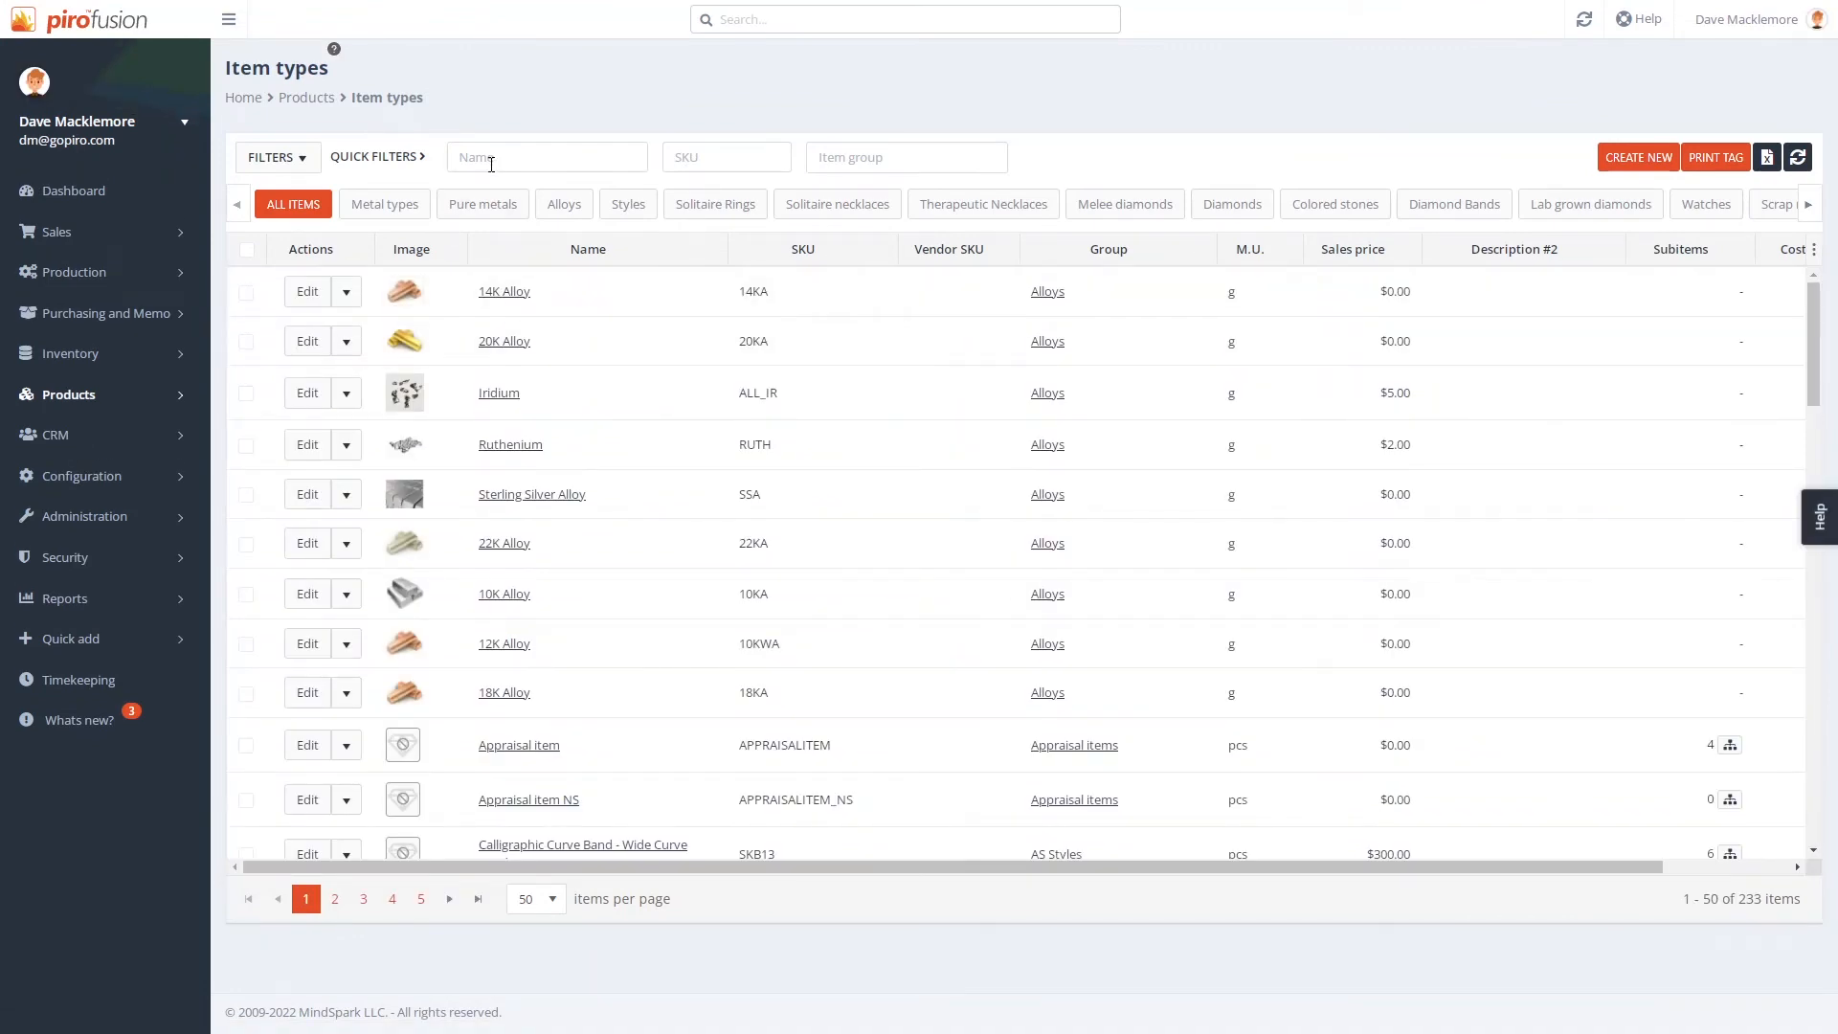
left_click(491, 160)
type("ring")
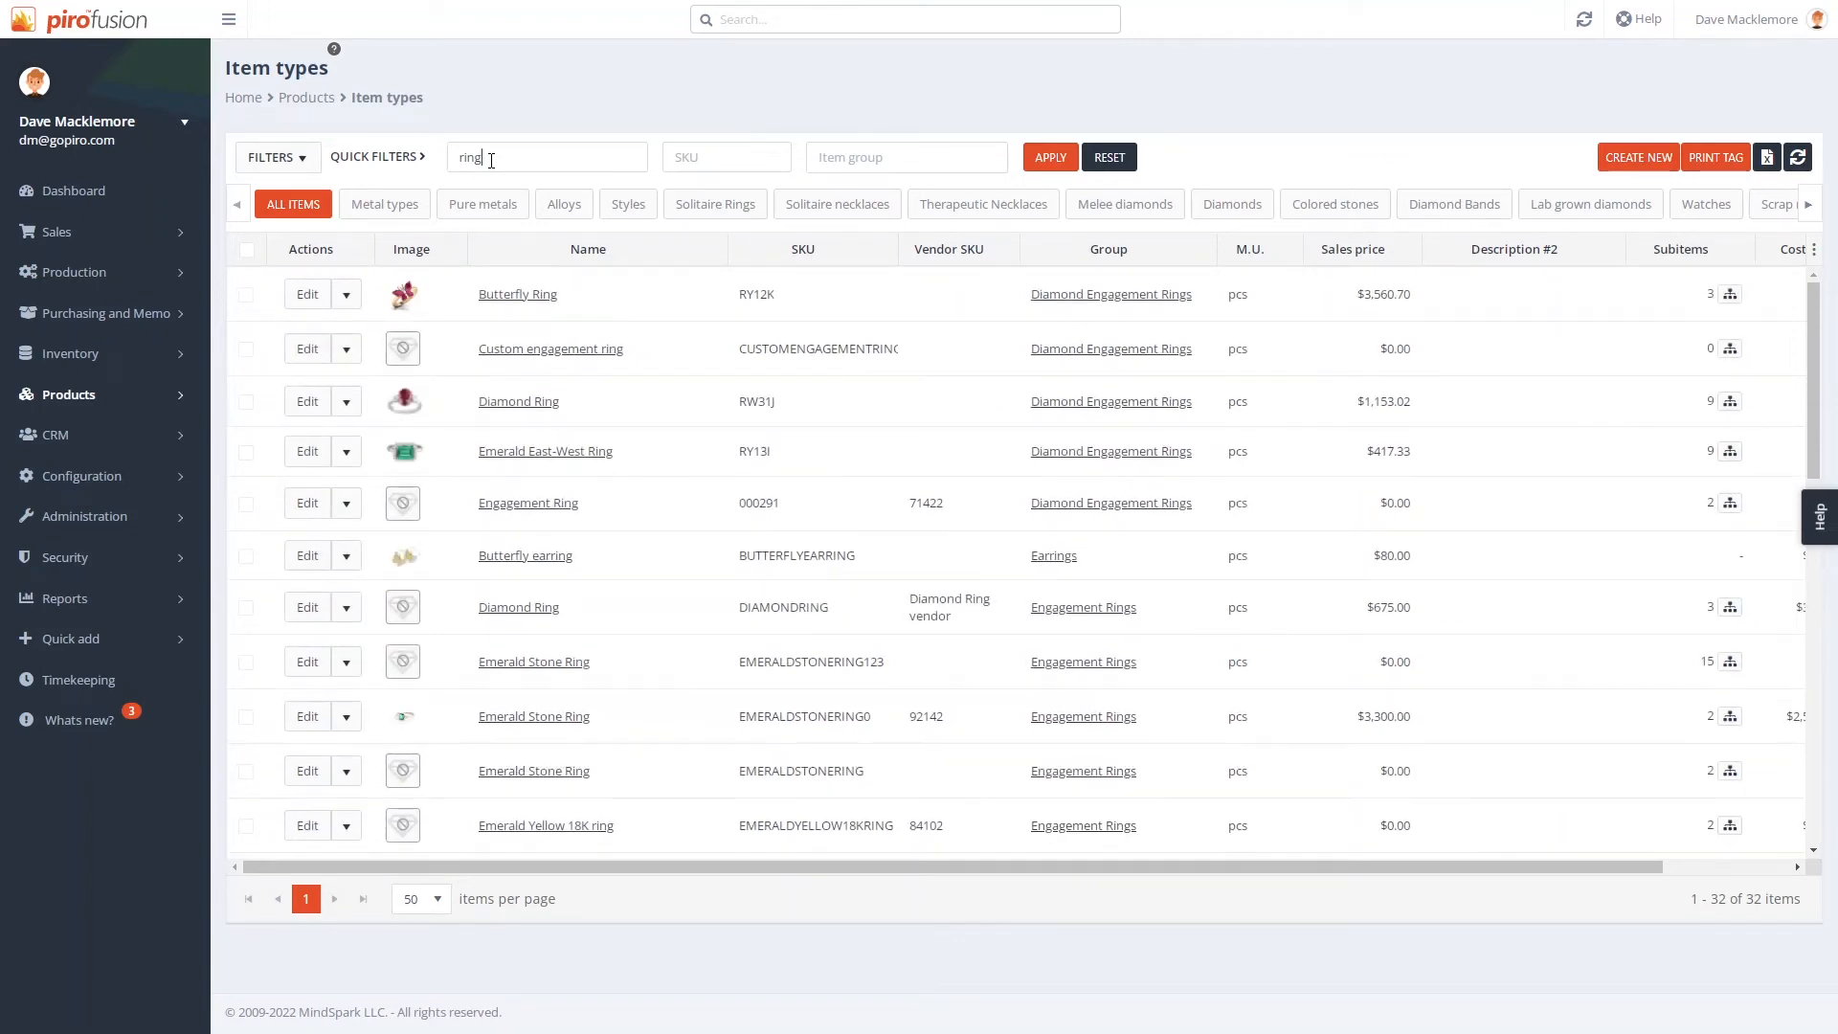
left_click(308, 302)
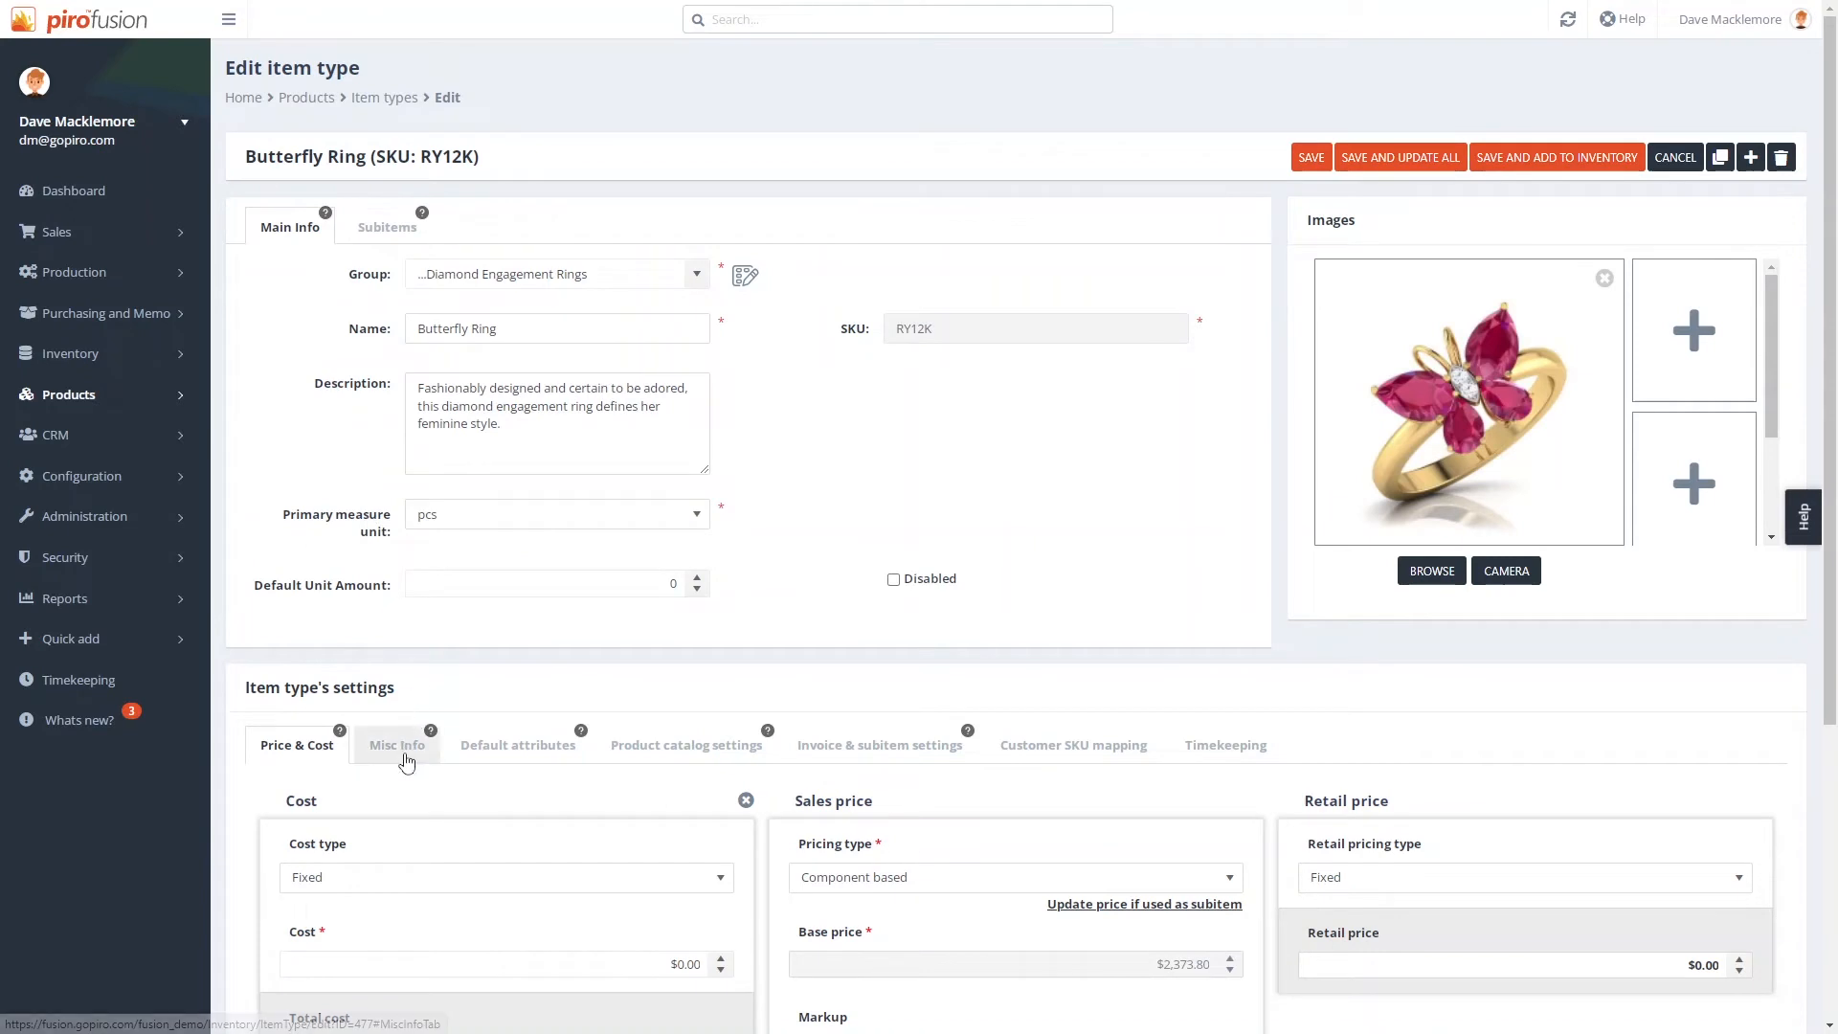
Step: Set the Butterfly Ring's minimum/maximum inventory level to 2/10 and its reorder quantity to 5 pcs, and save the item type
left_click(406, 761)
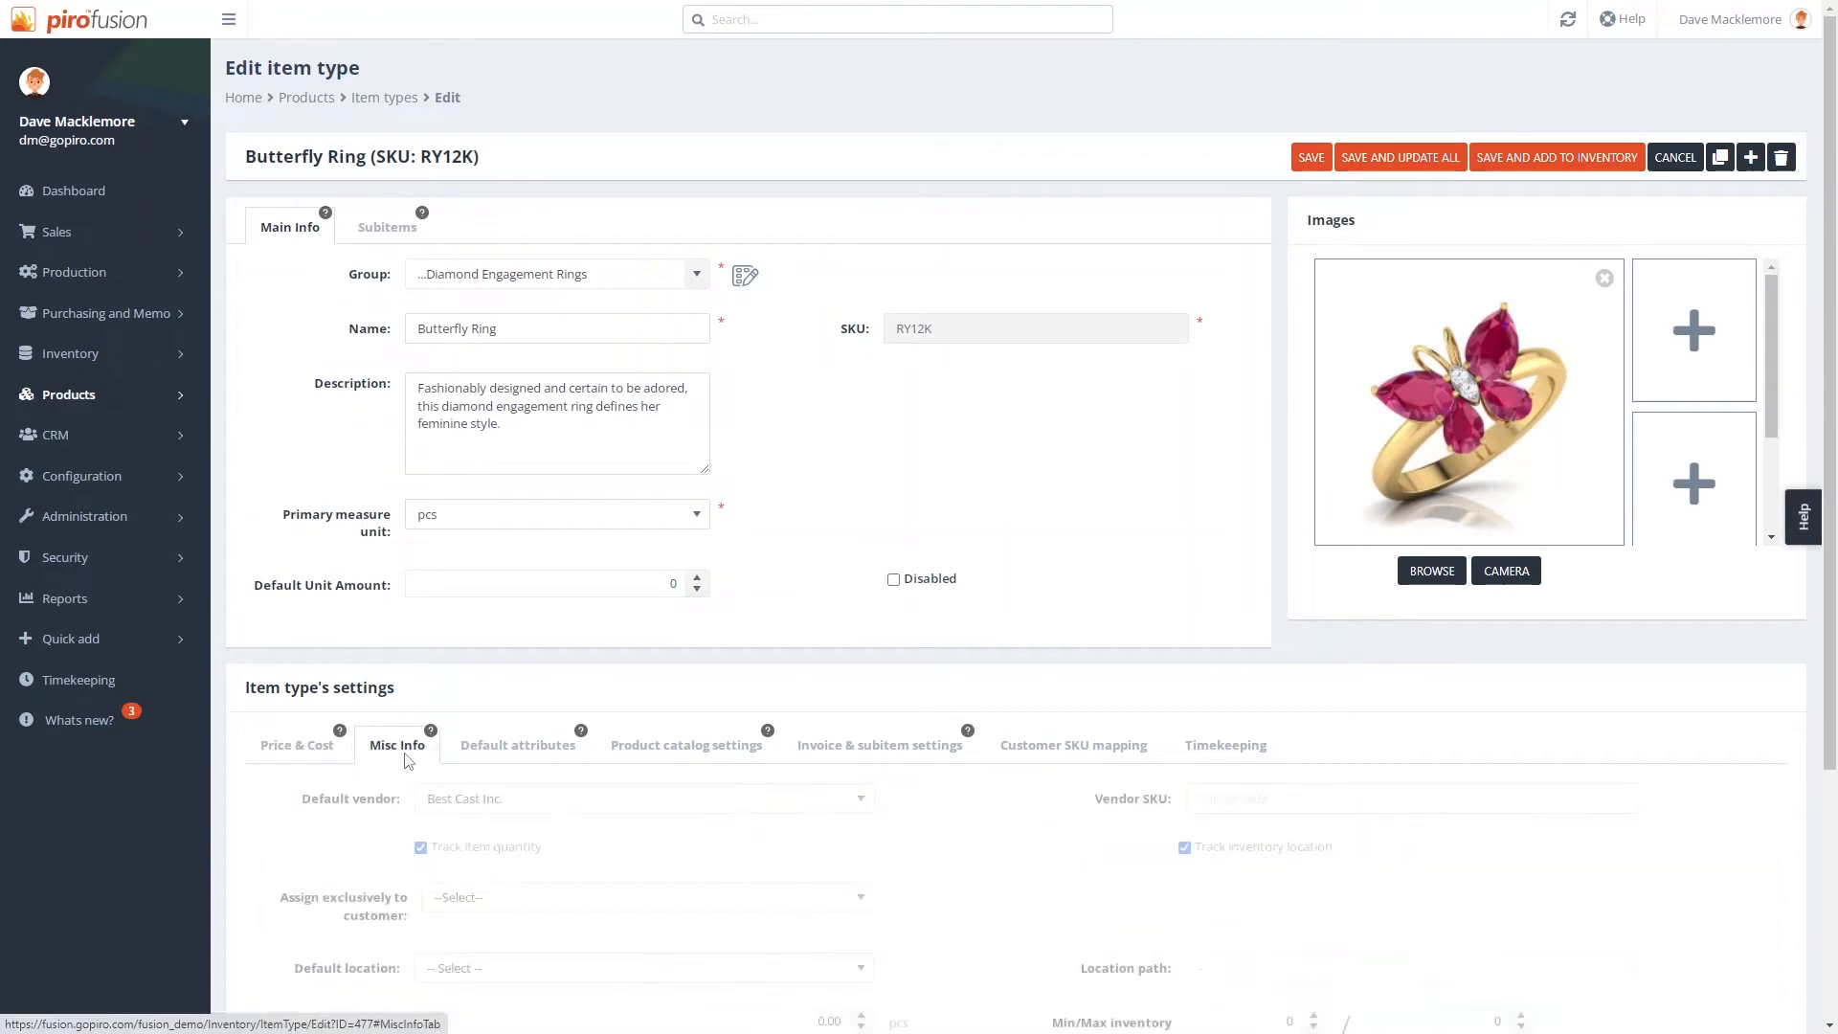
scroll(1185, 854, "down", 3)
left_click_drag(1266, 729, 1563, 733)
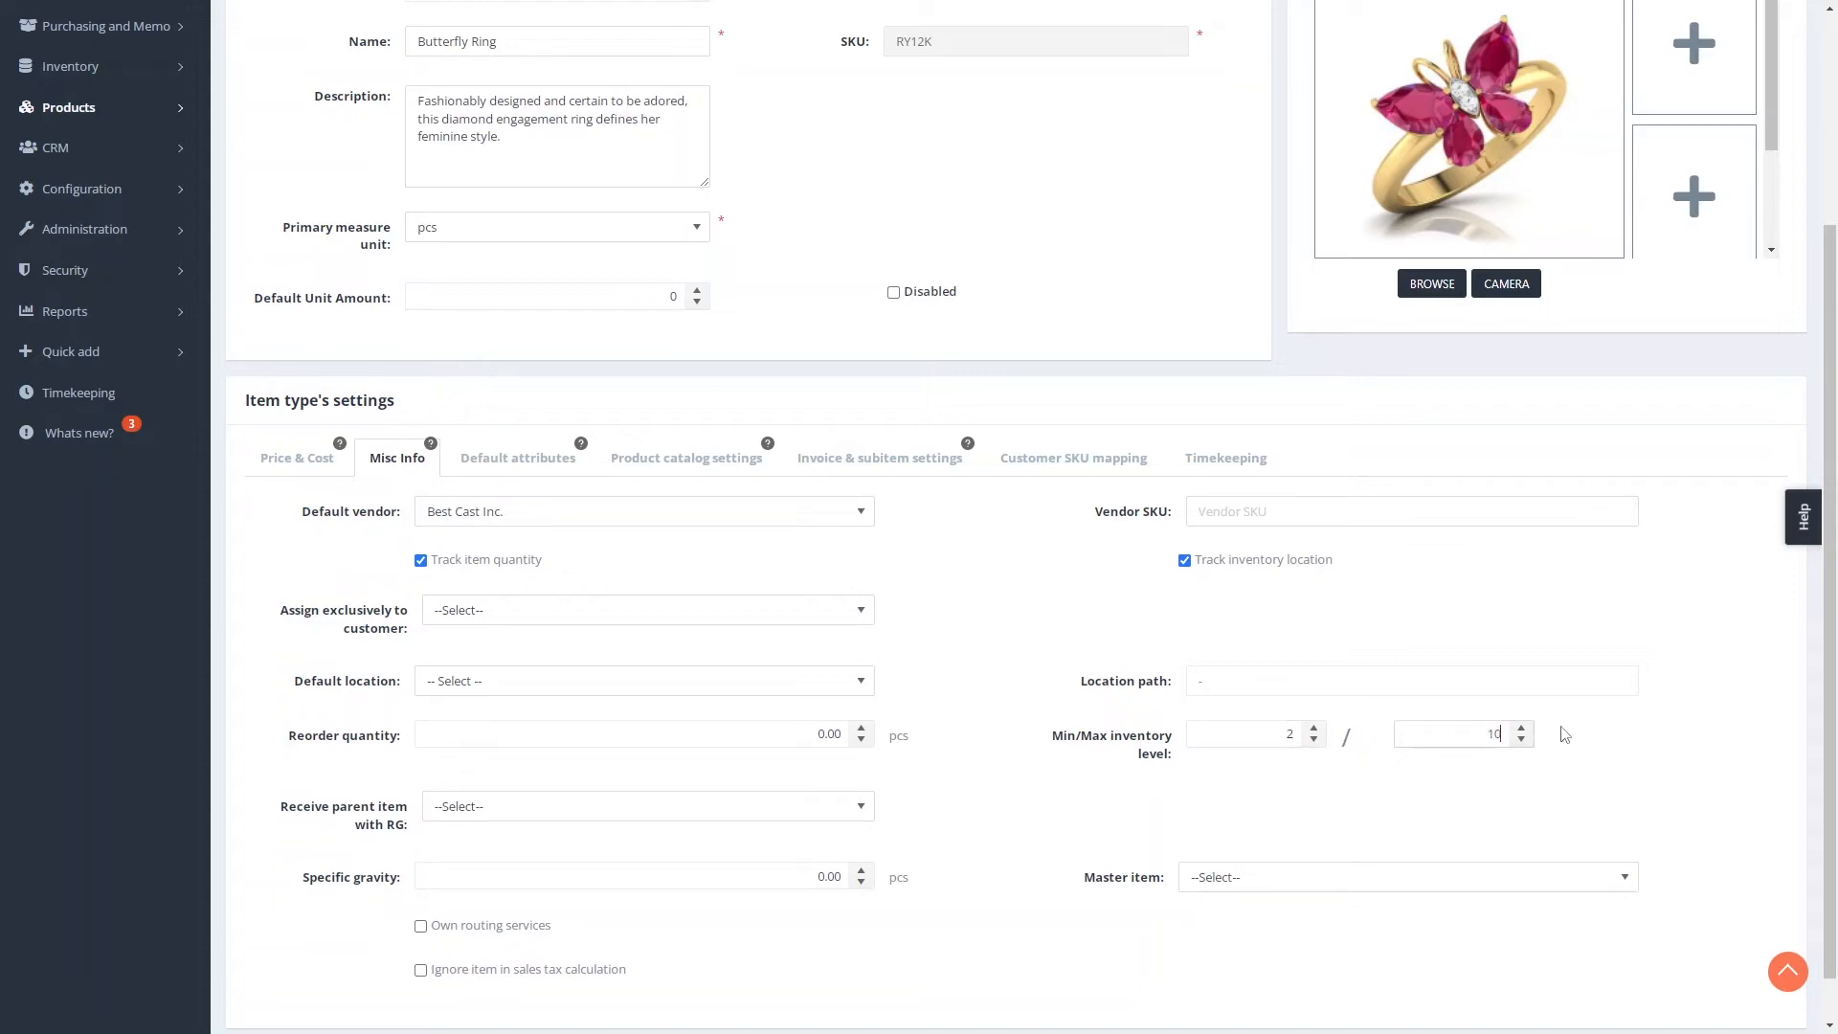
left_click_drag(846, 732, 890, 742)
left_click(944, 774)
scroll(944, 774, "up", 3)
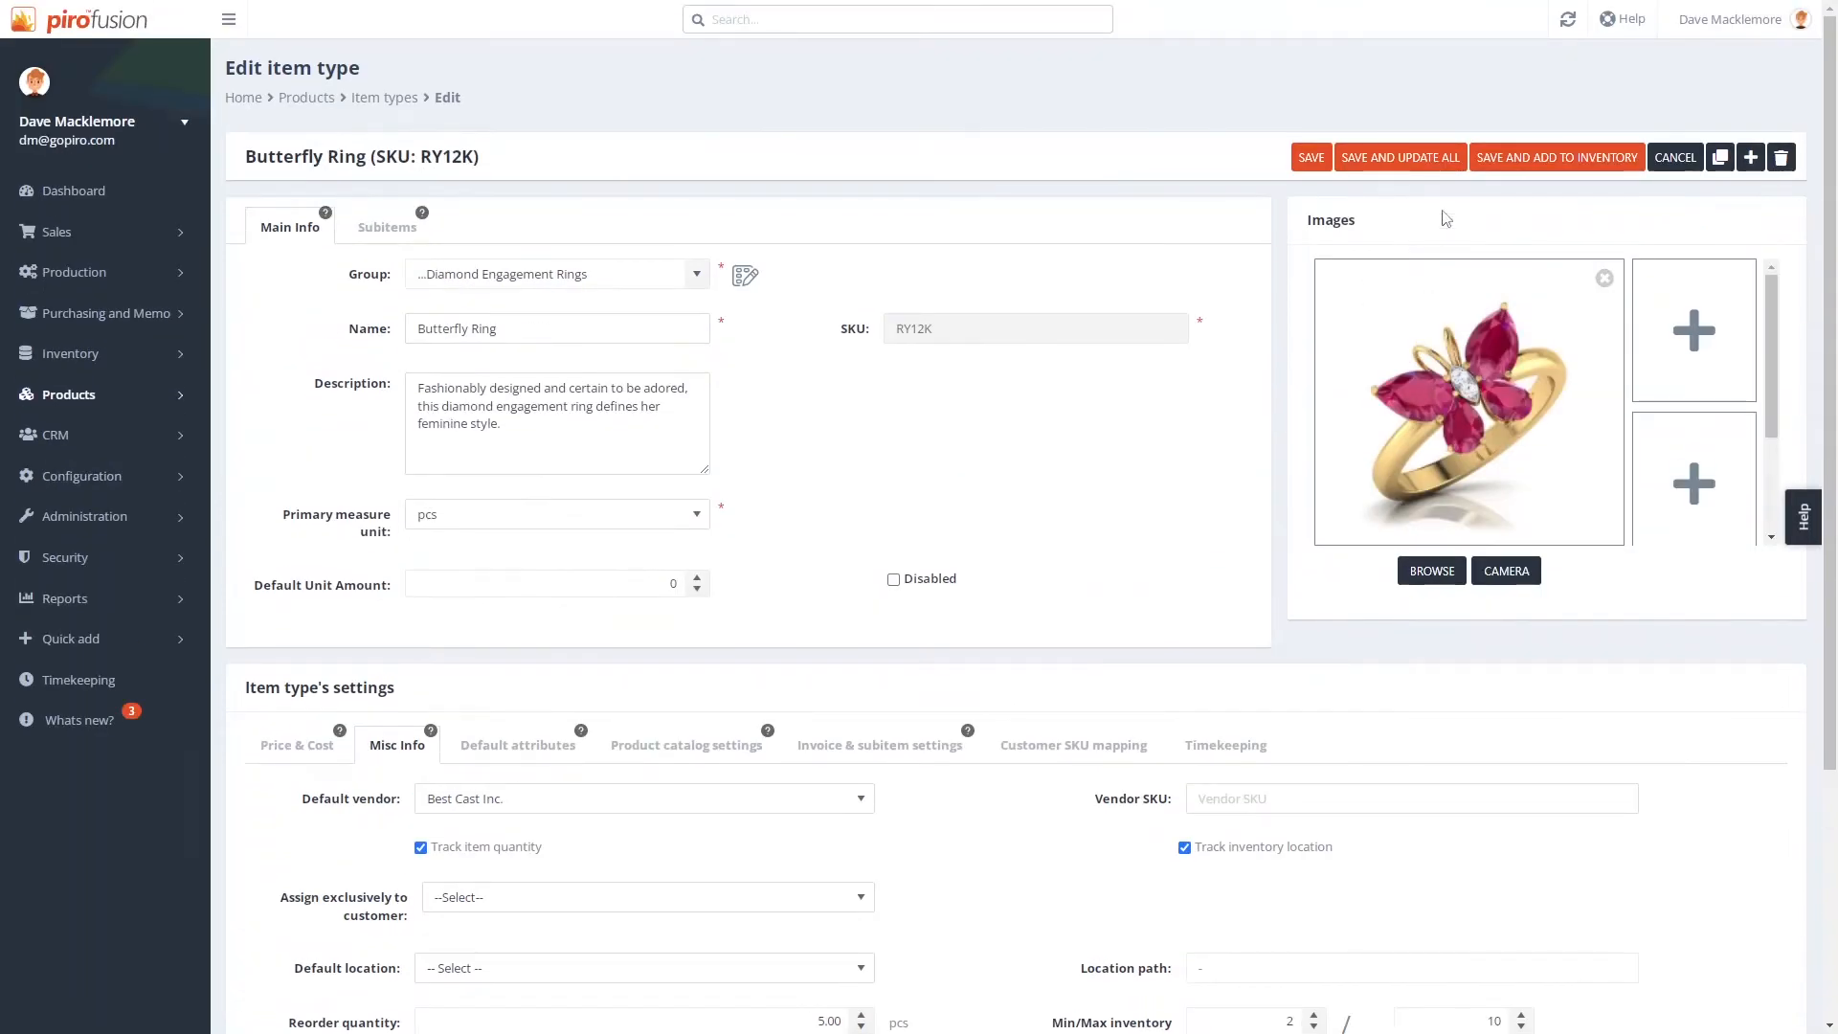
left_click(1310, 157)
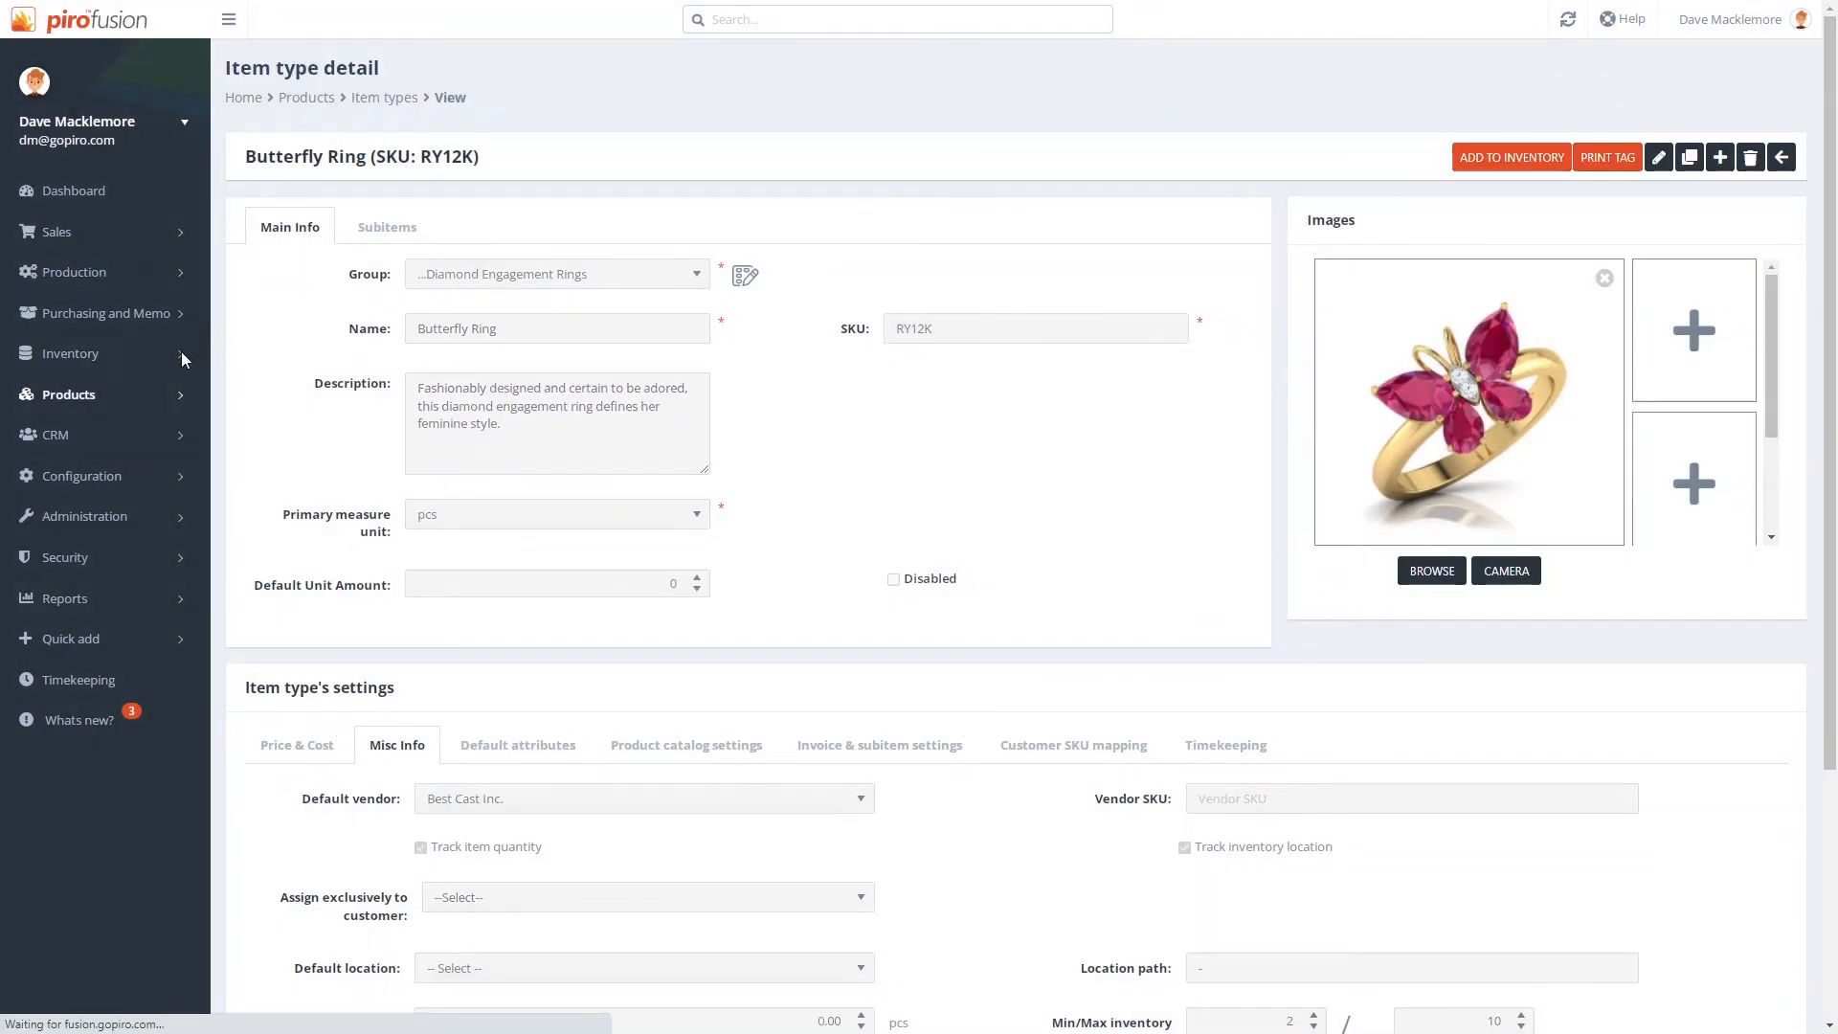
Step: Return to the restock items in Purchasing and limit the list to items below minimum quantity
mouse_move(195, 328)
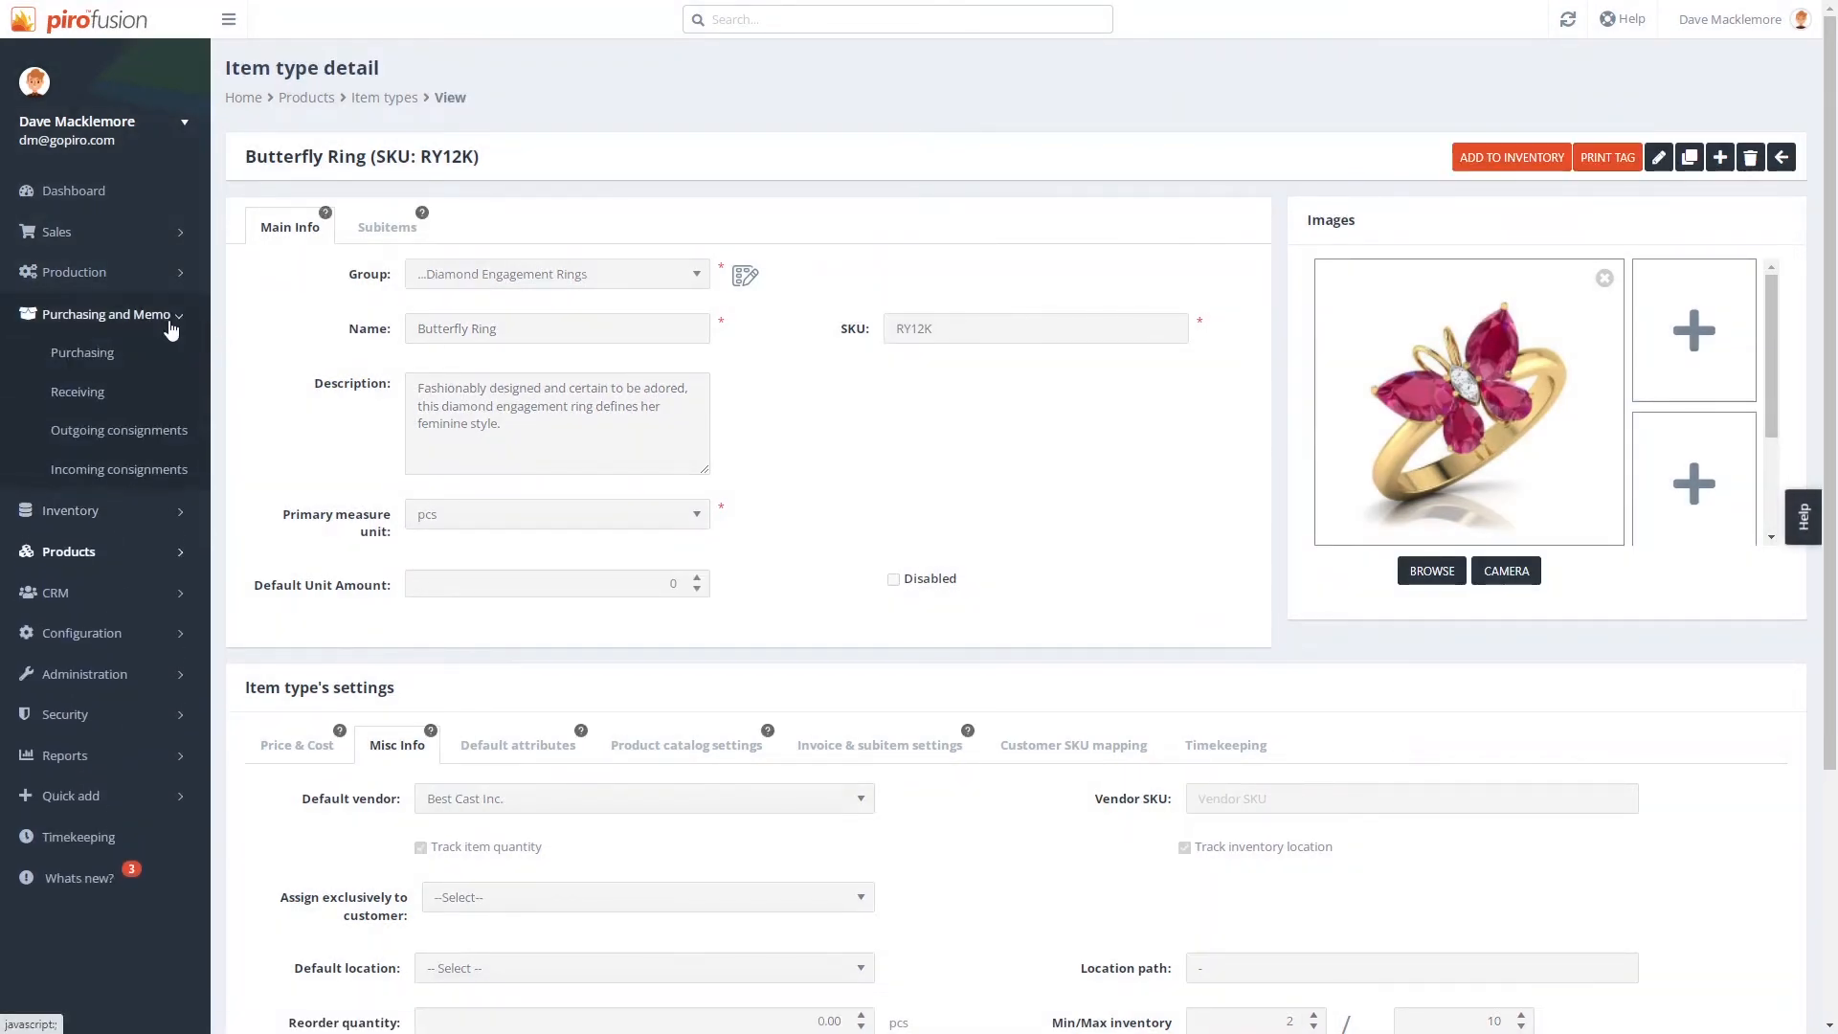
left_click(80, 355)
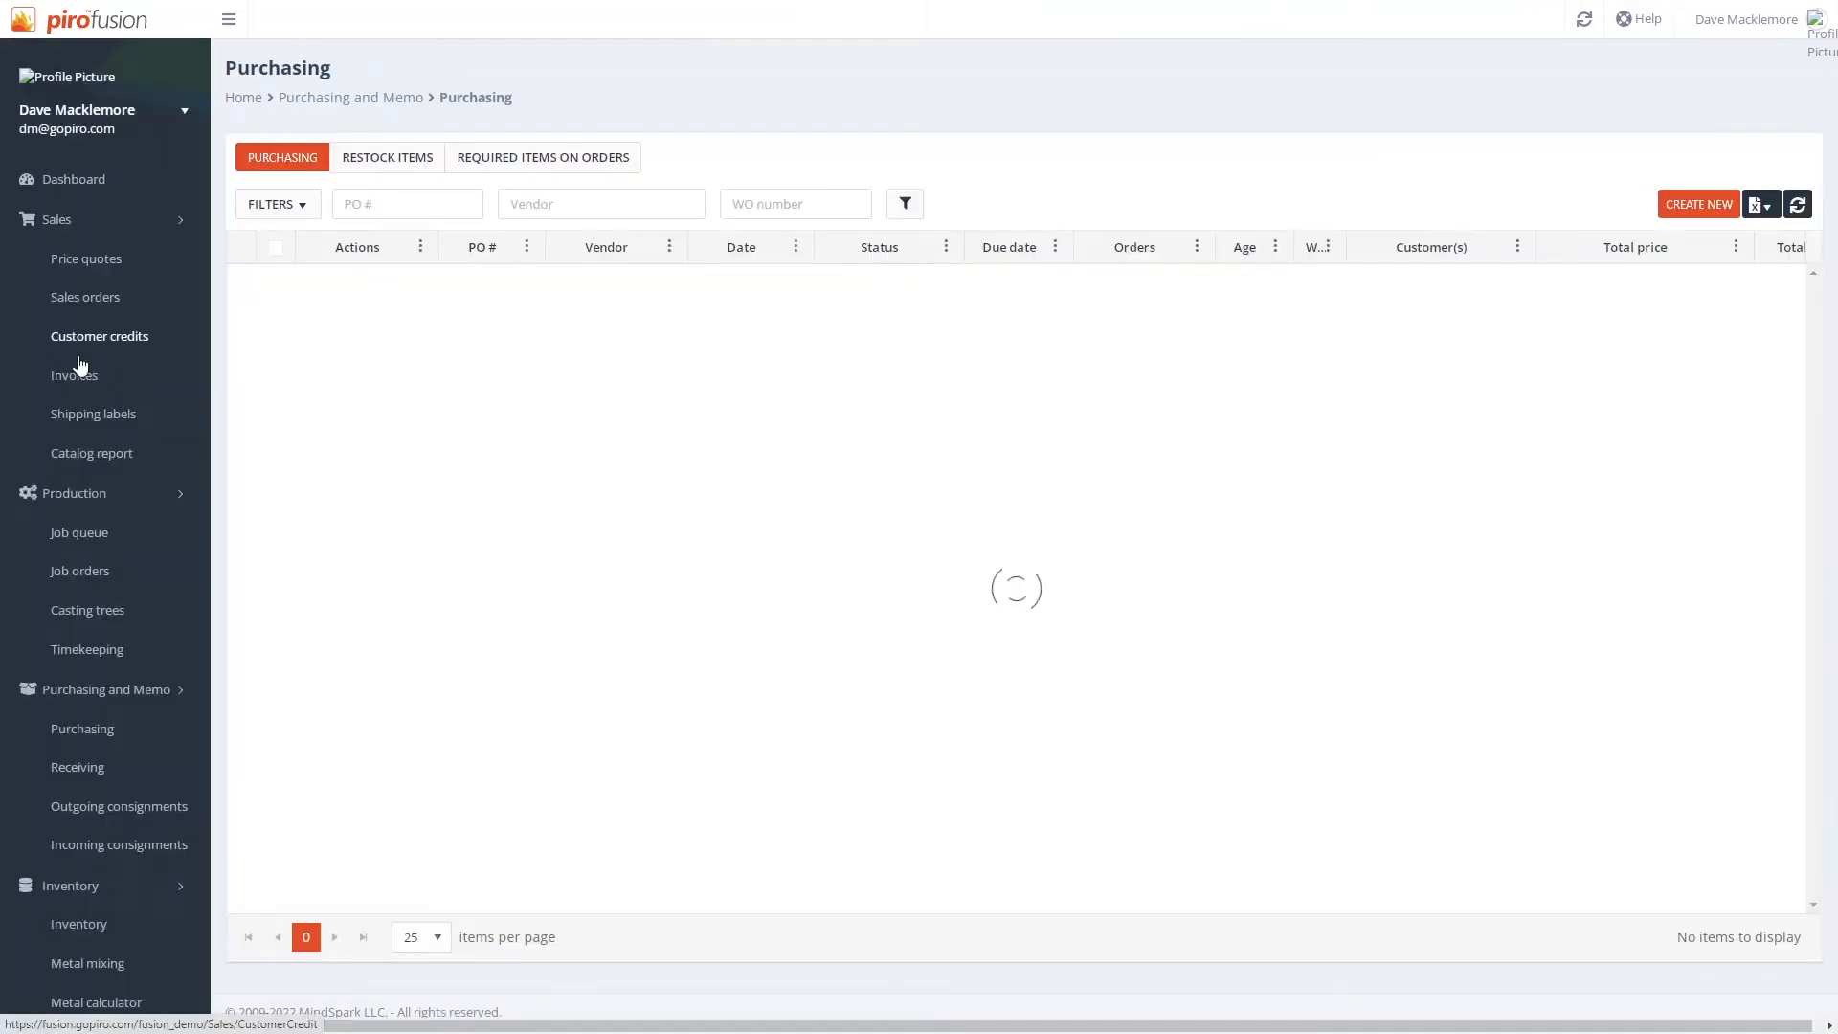
left_click(365, 163)
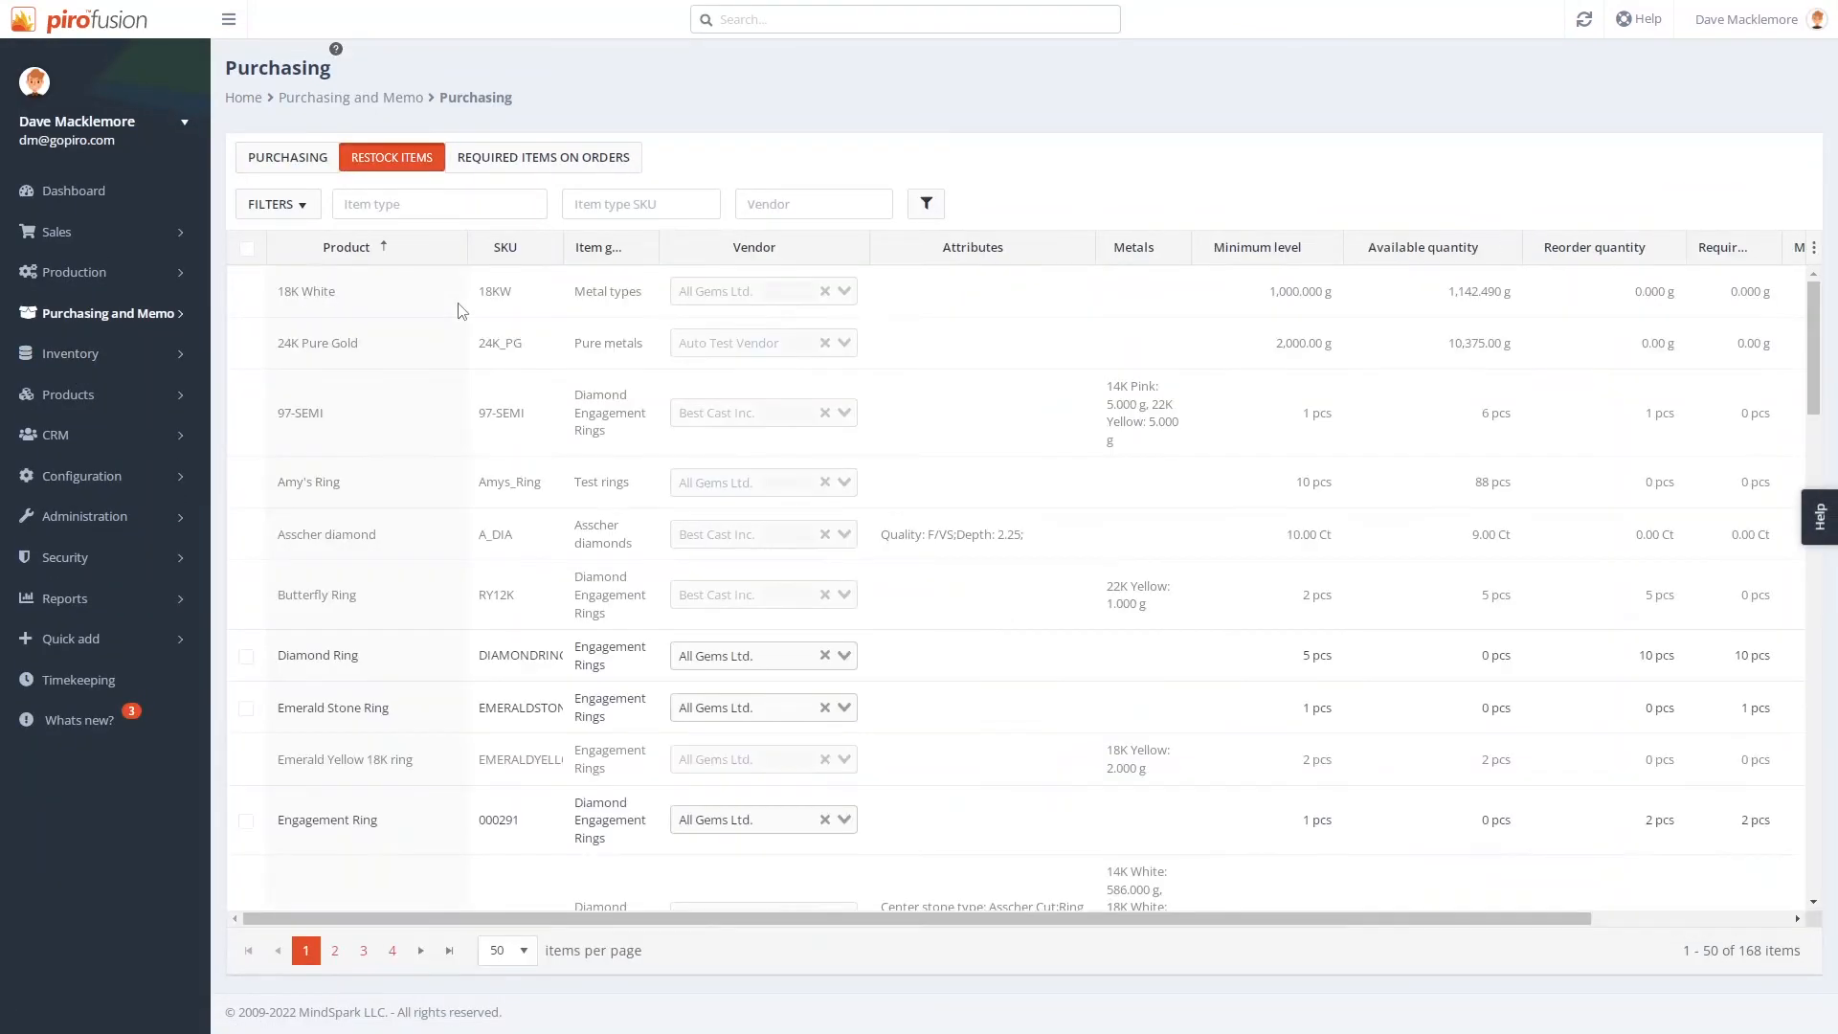
left_click(288, 203)
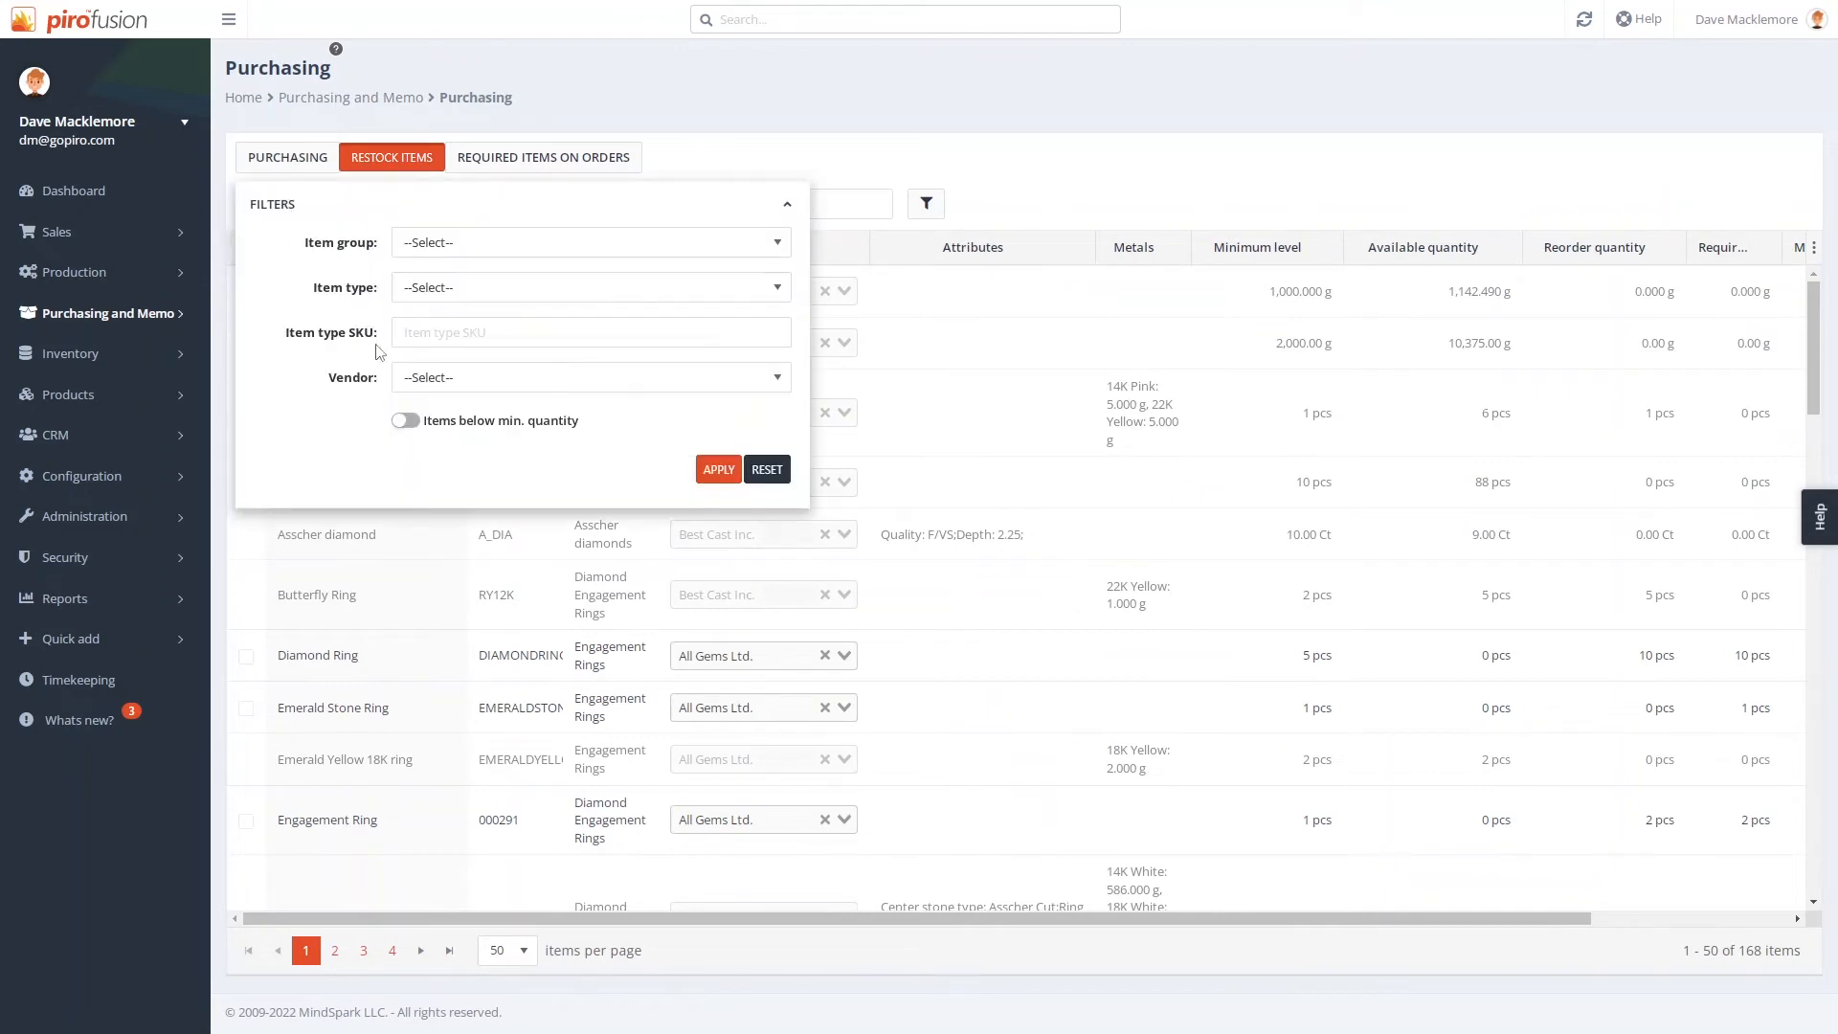
left_click(405, 421)
left_click(718, 469)
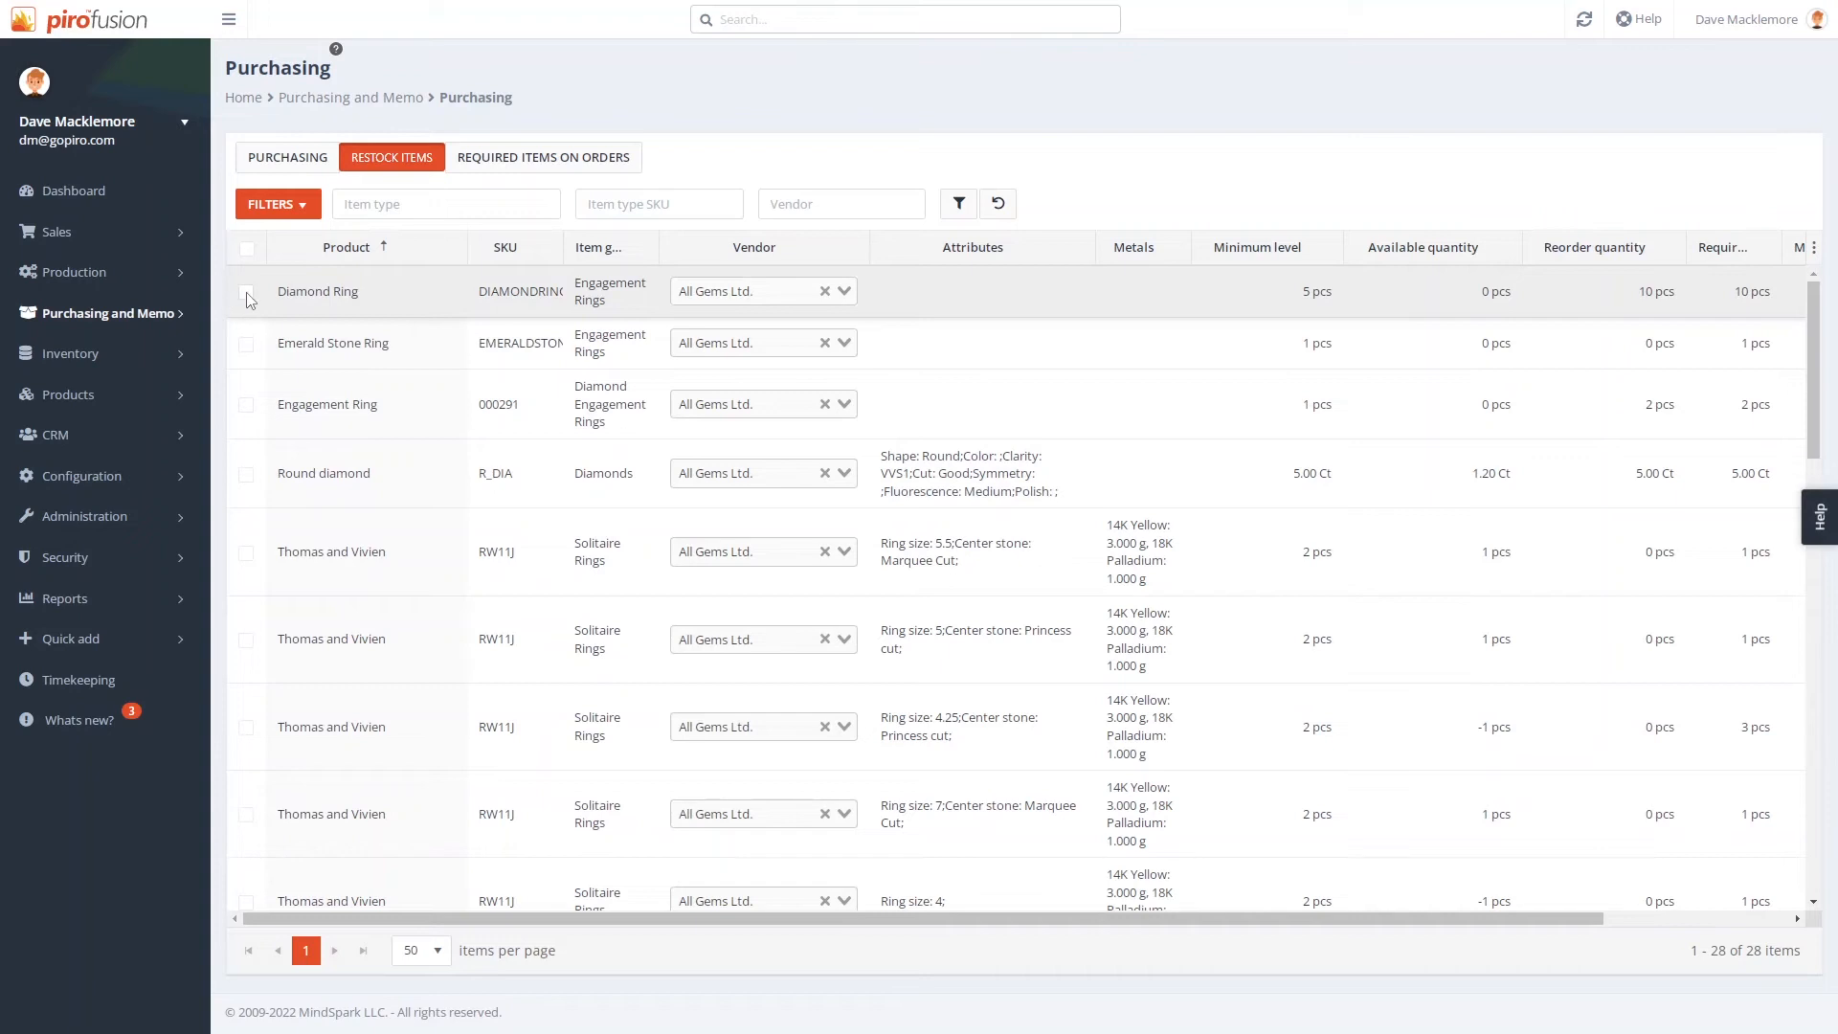
Step: Place a purchase order for the Diamond Ring restock item and expand the newest order in the purchasing list
left_click(246, 292)
left_click(1780, 209)
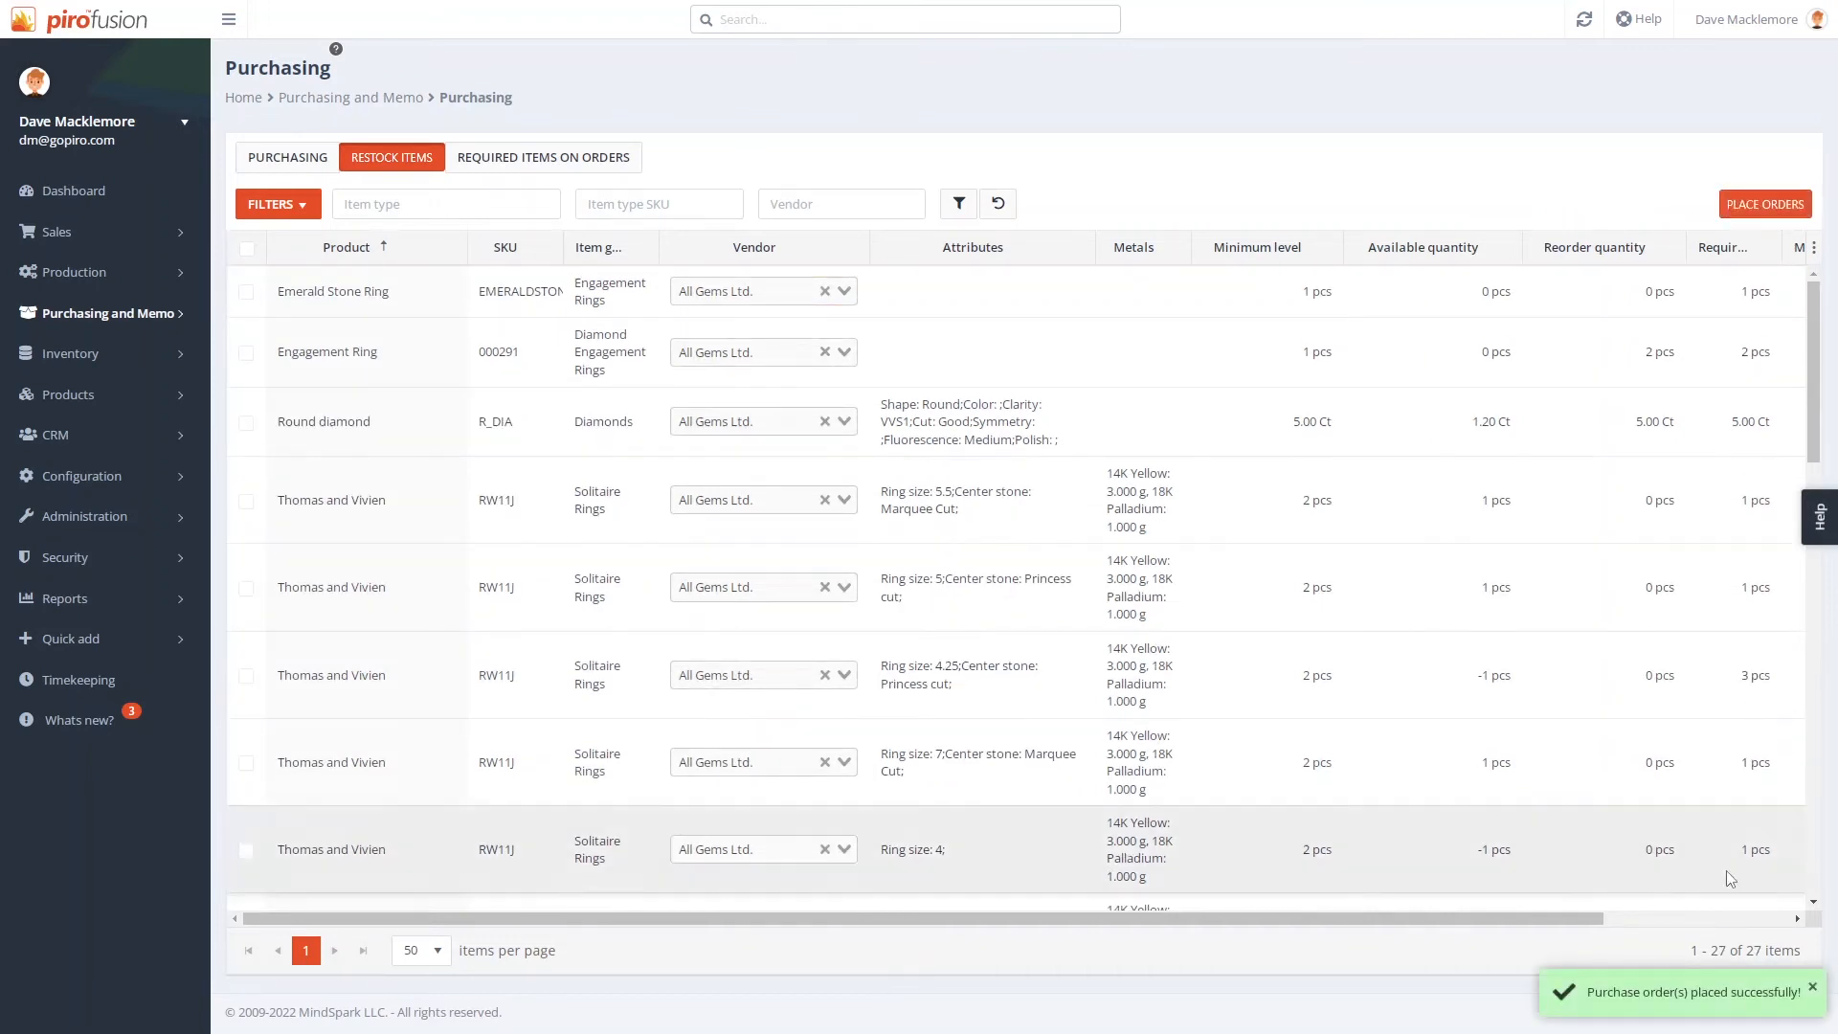
left_click(304, 164)
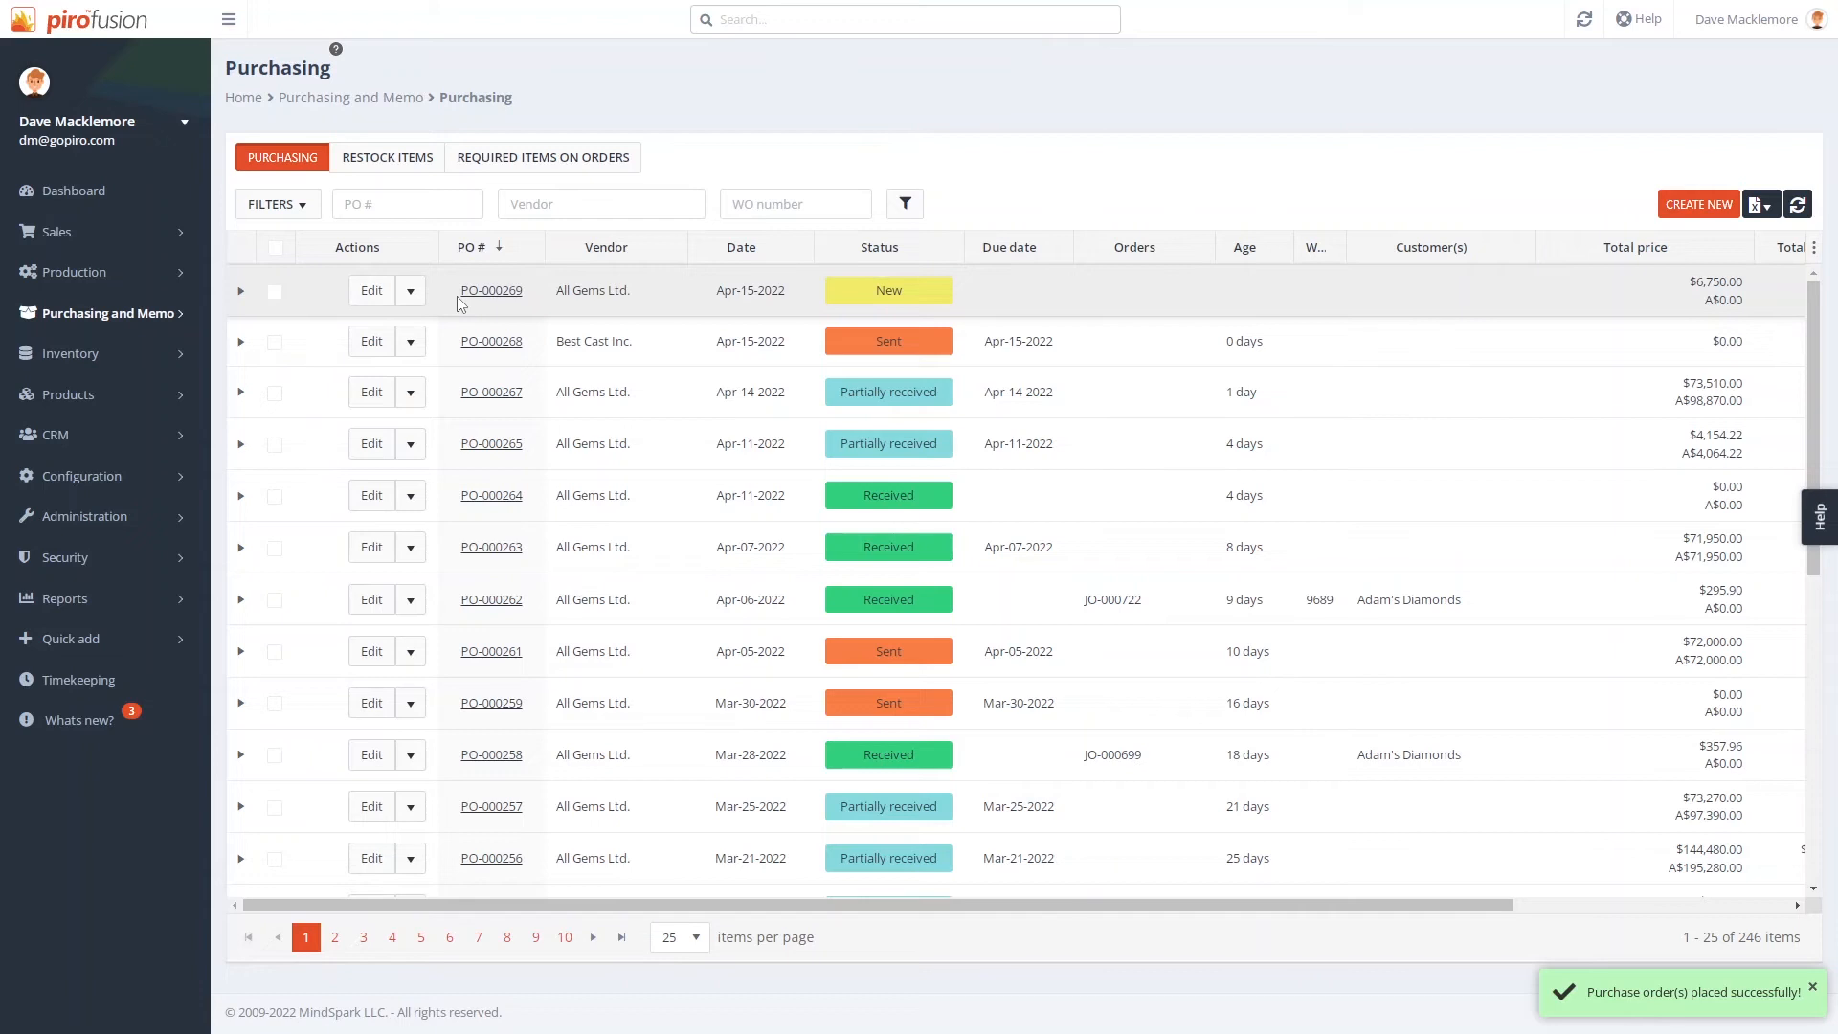
left_click(241, 292)
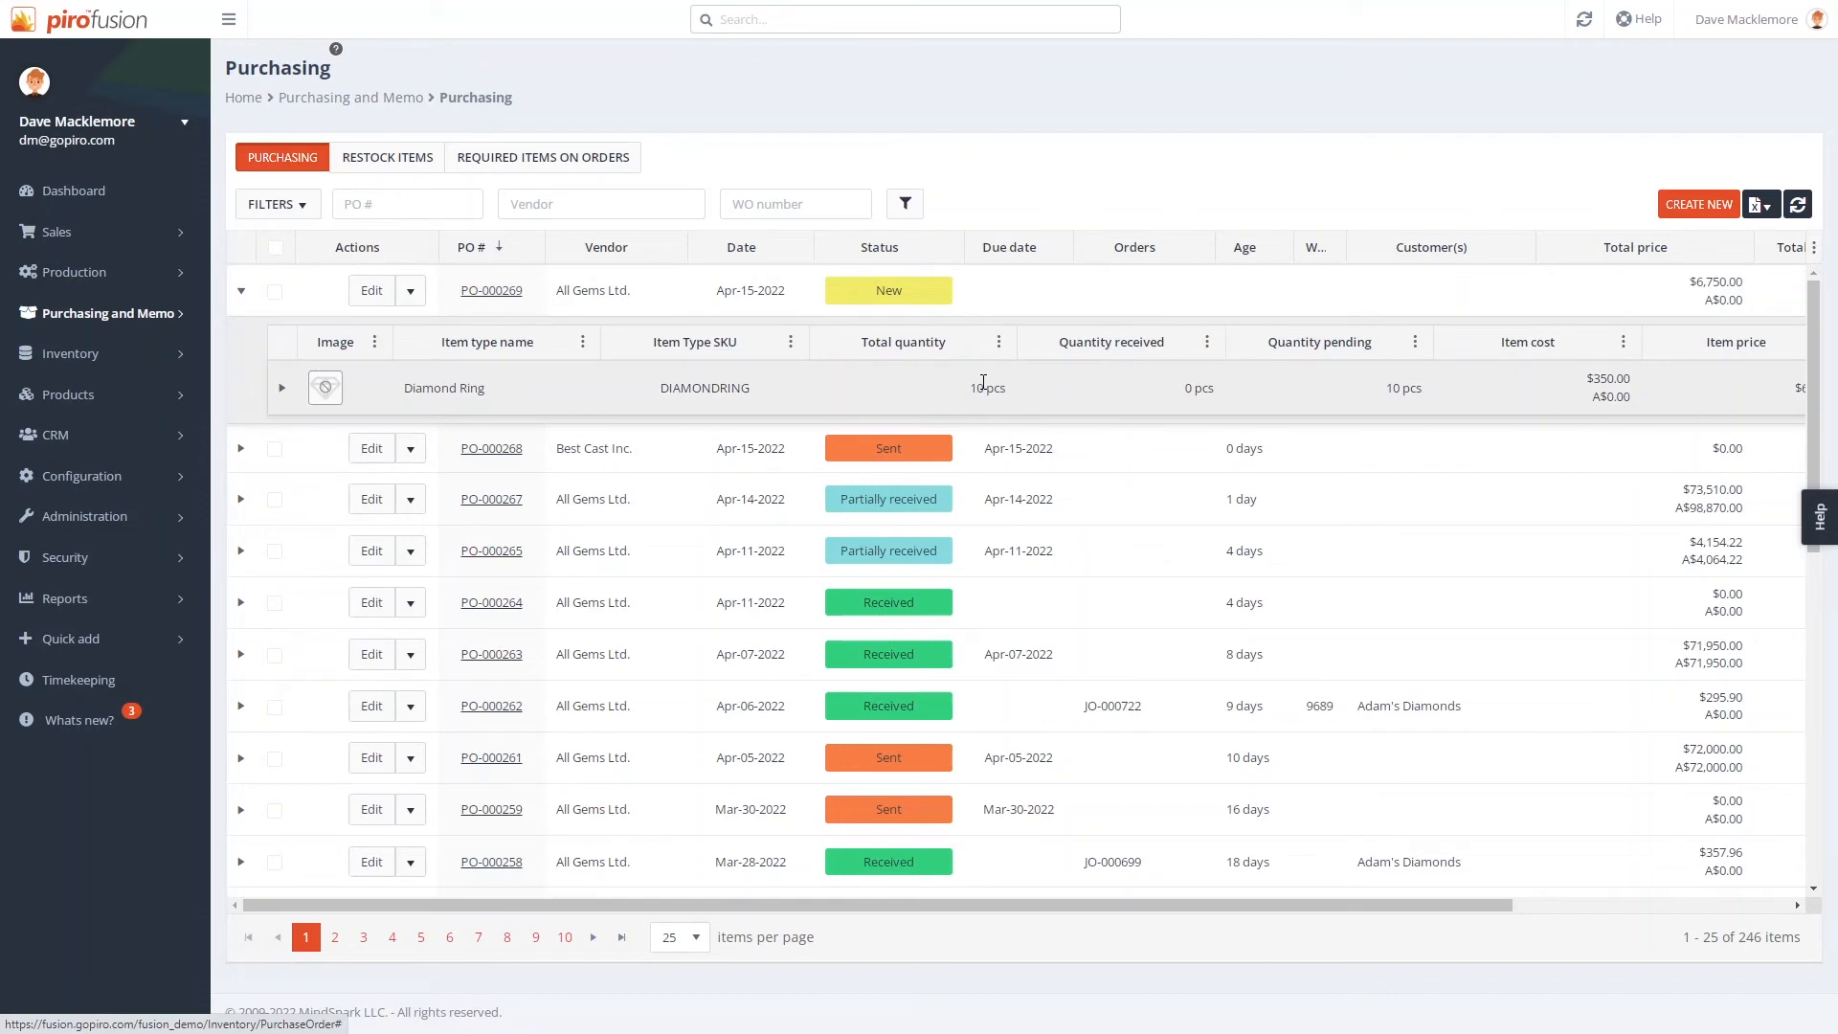
Step: In the required items on orders, select the first three job orders and place a purchase order for their Thomas and Vivien ring
left_click(537, 156)
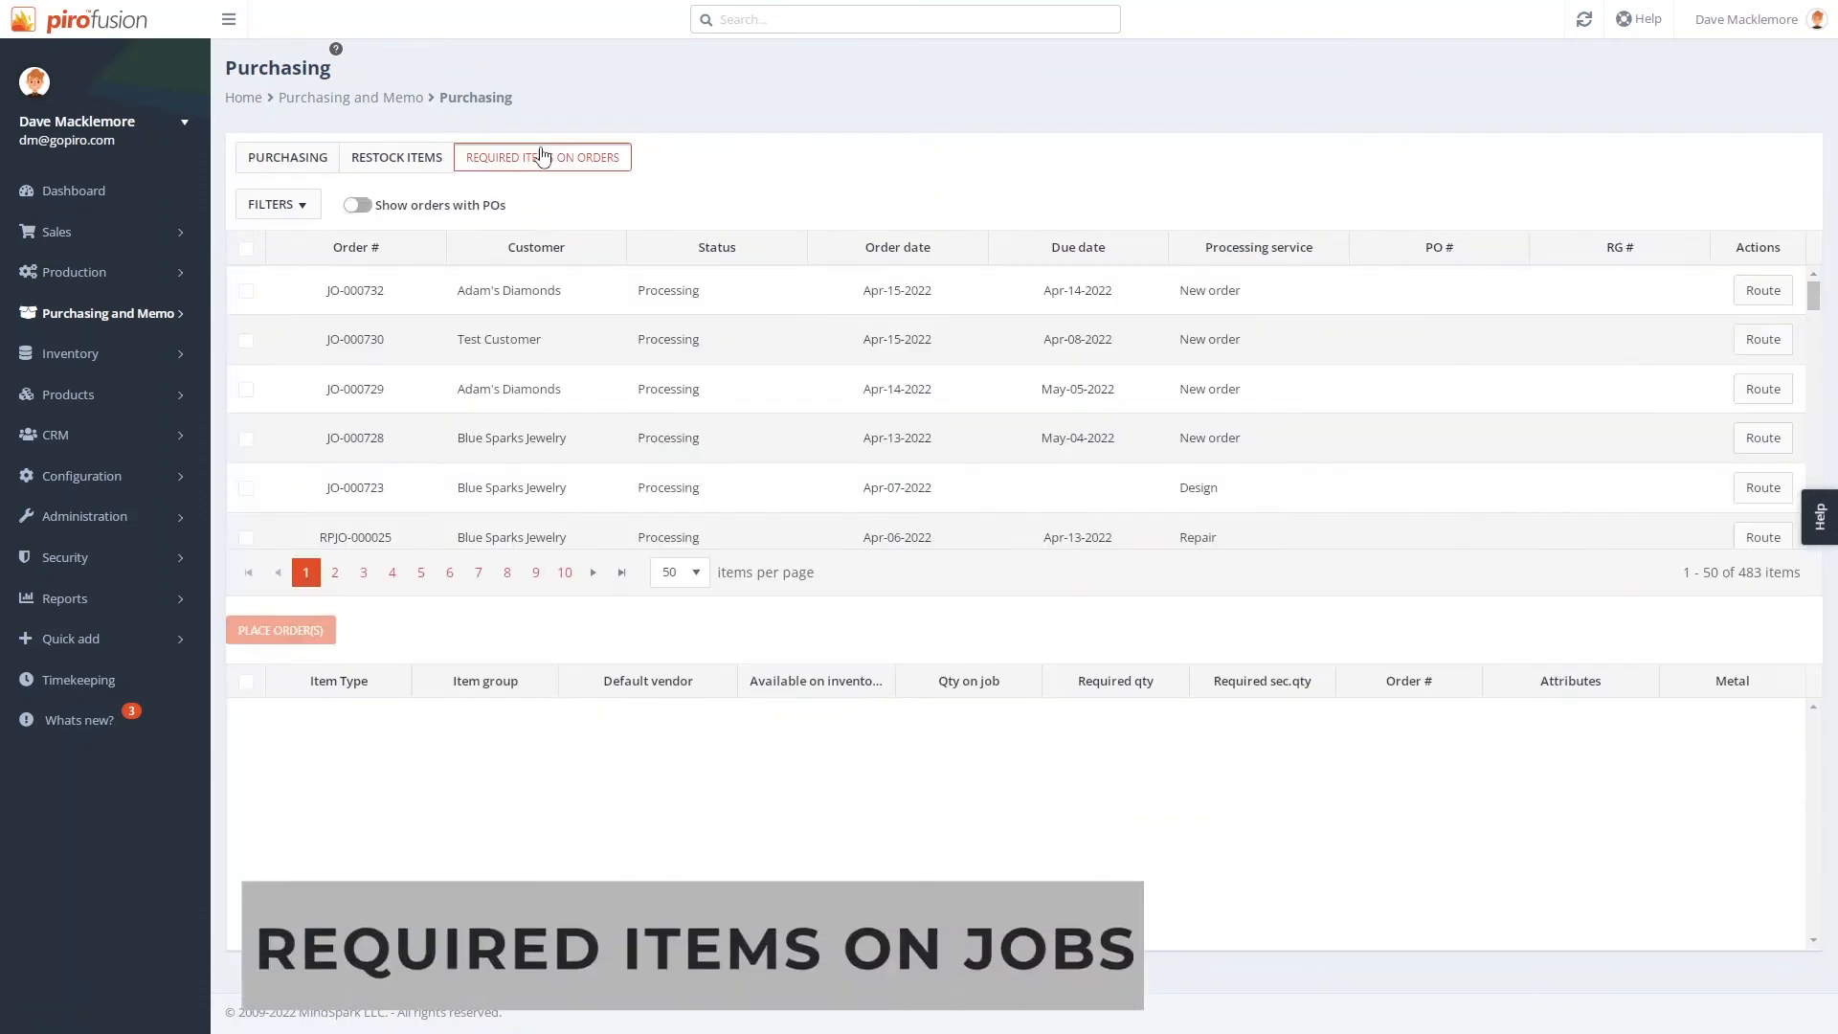
left_click(246, 291)
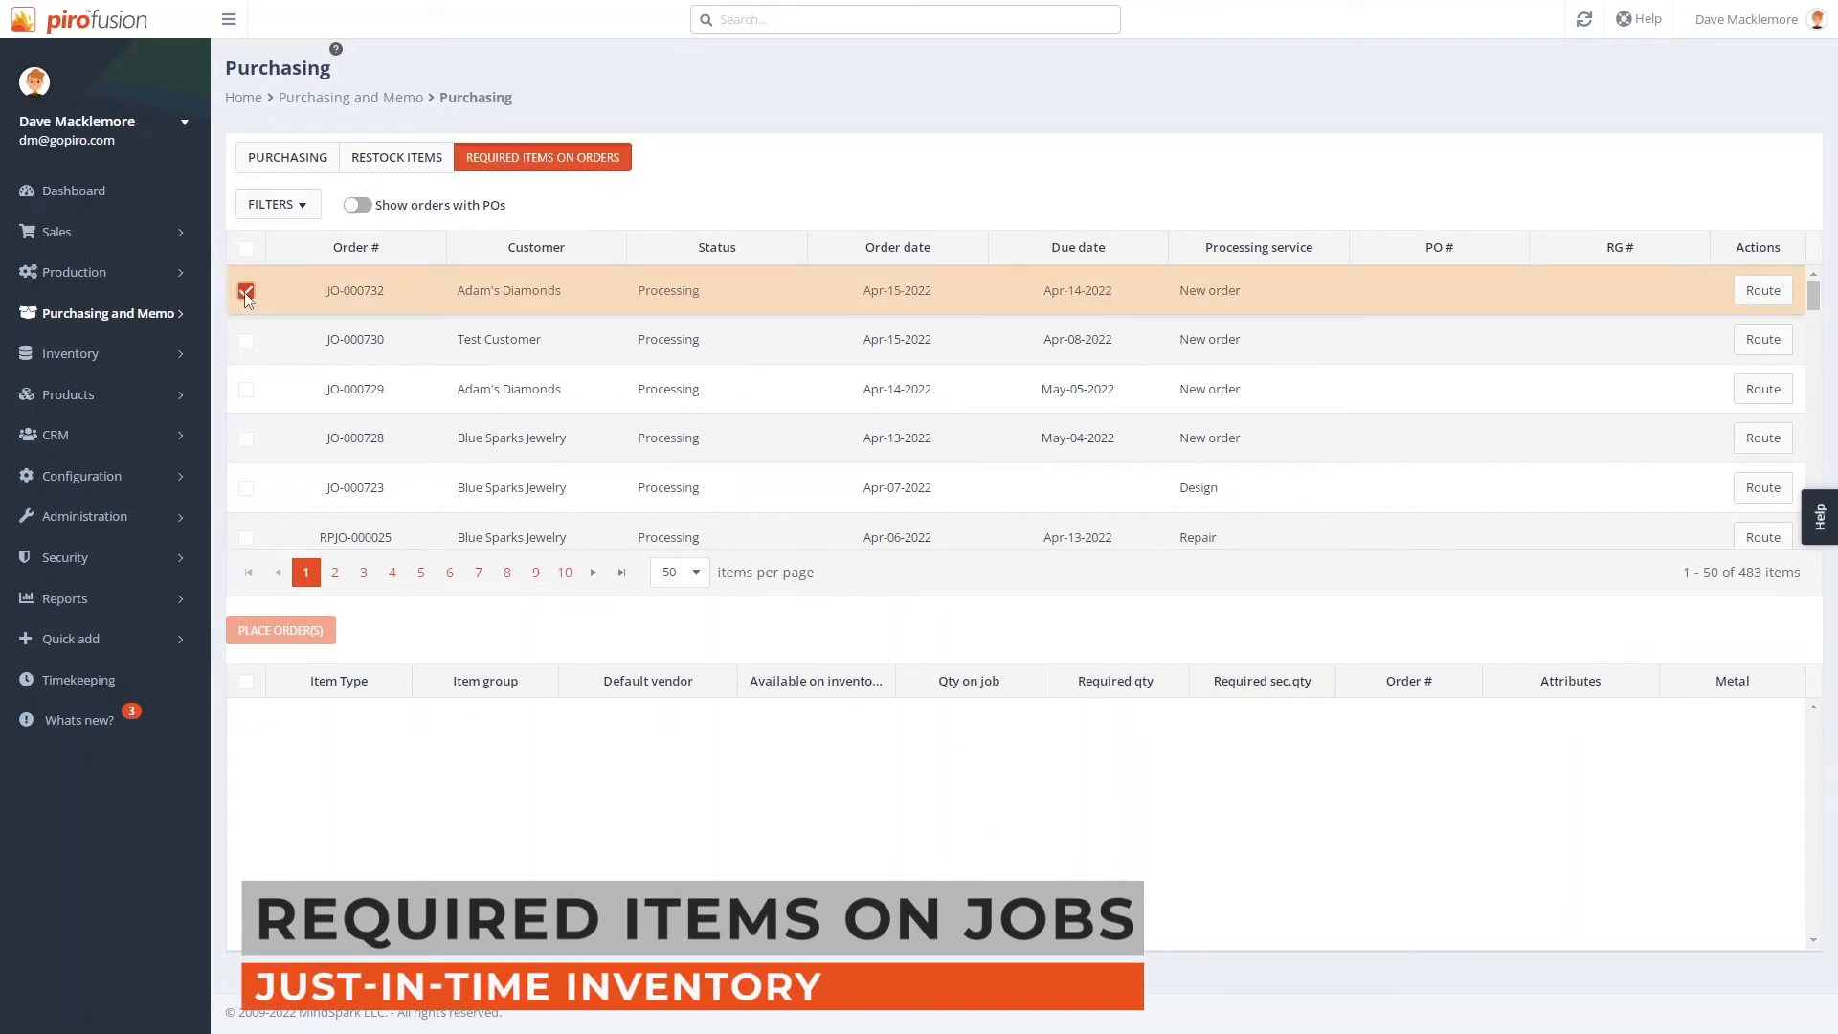
left_click(246, 340)
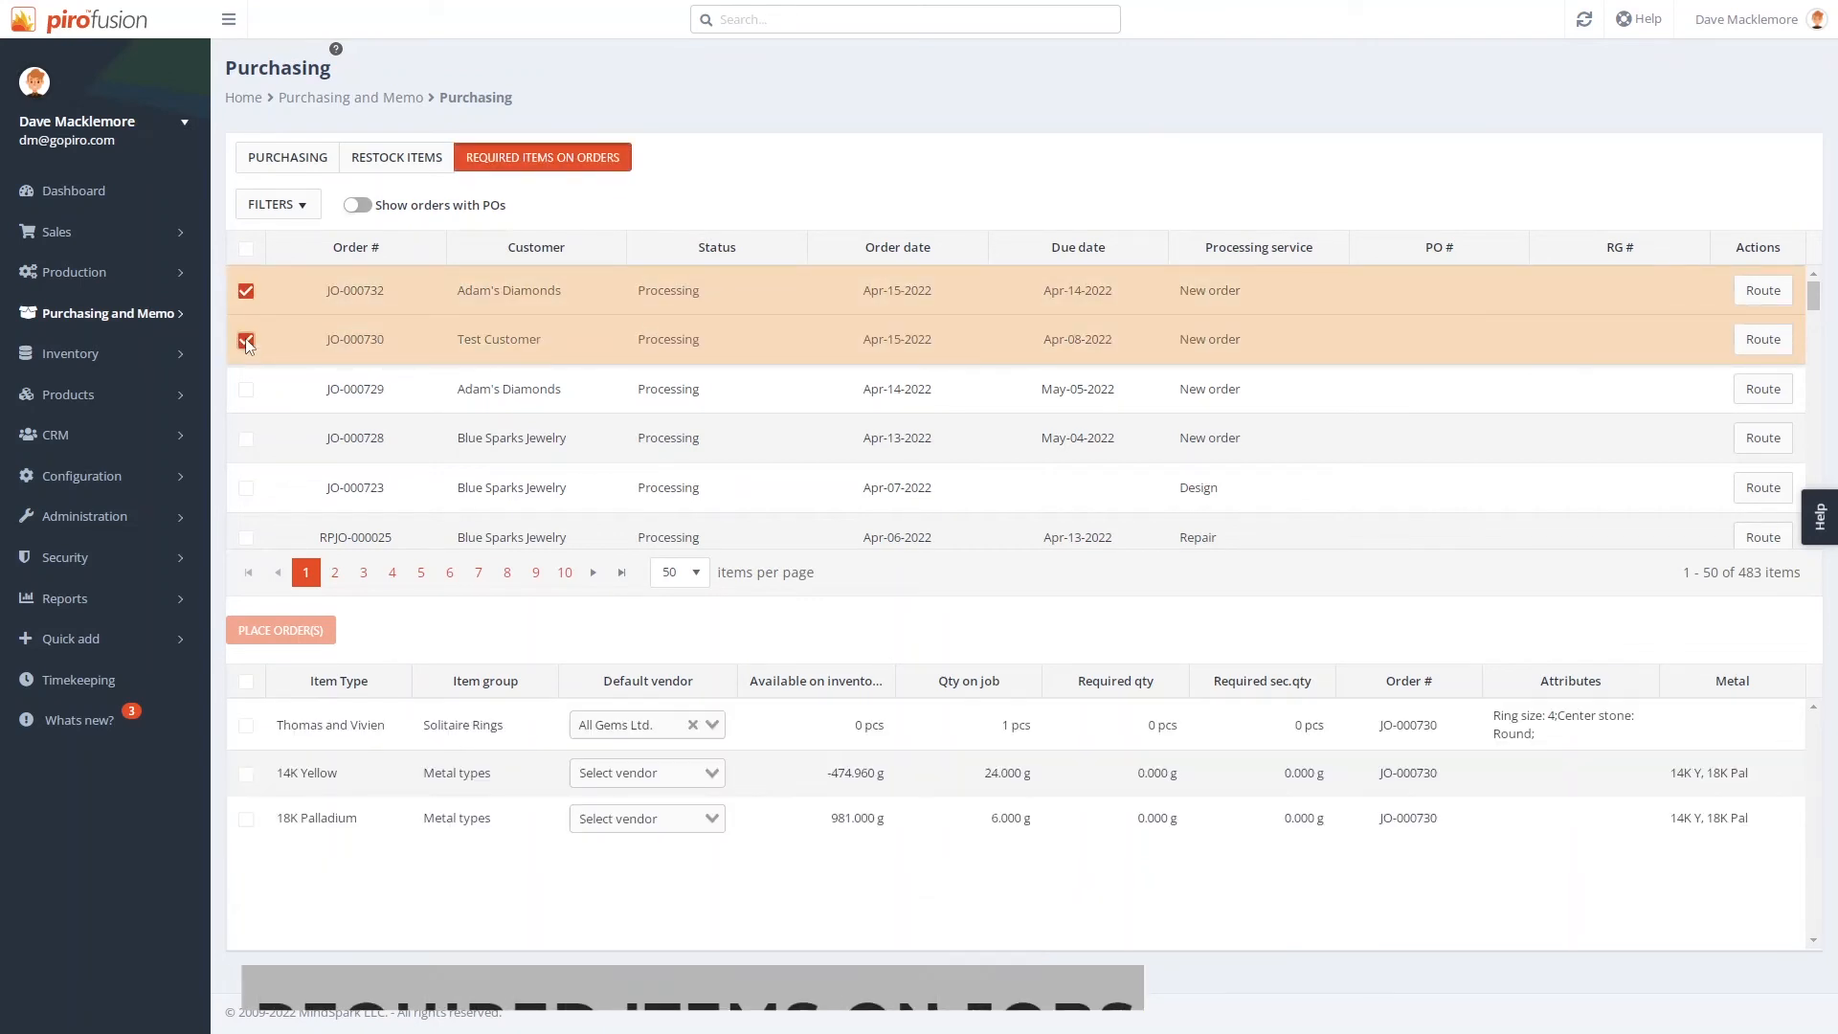
left_click(247, 394)
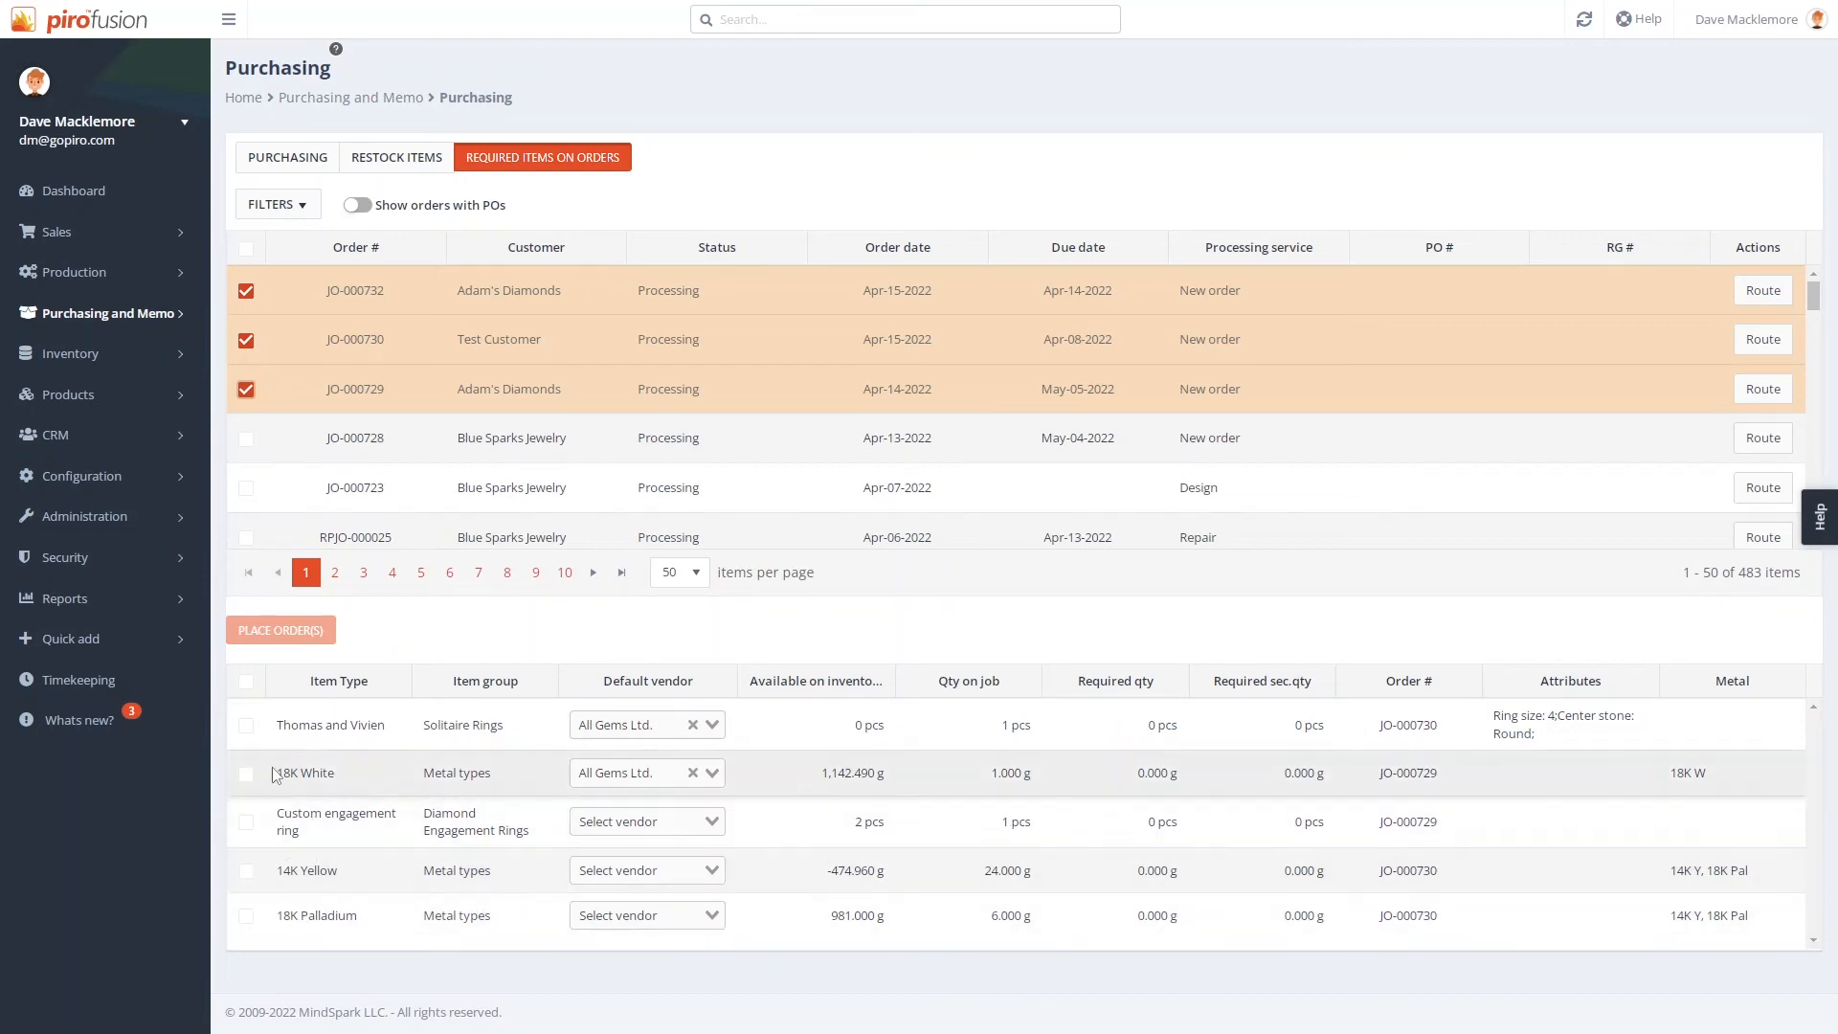
left_click(241, 725)
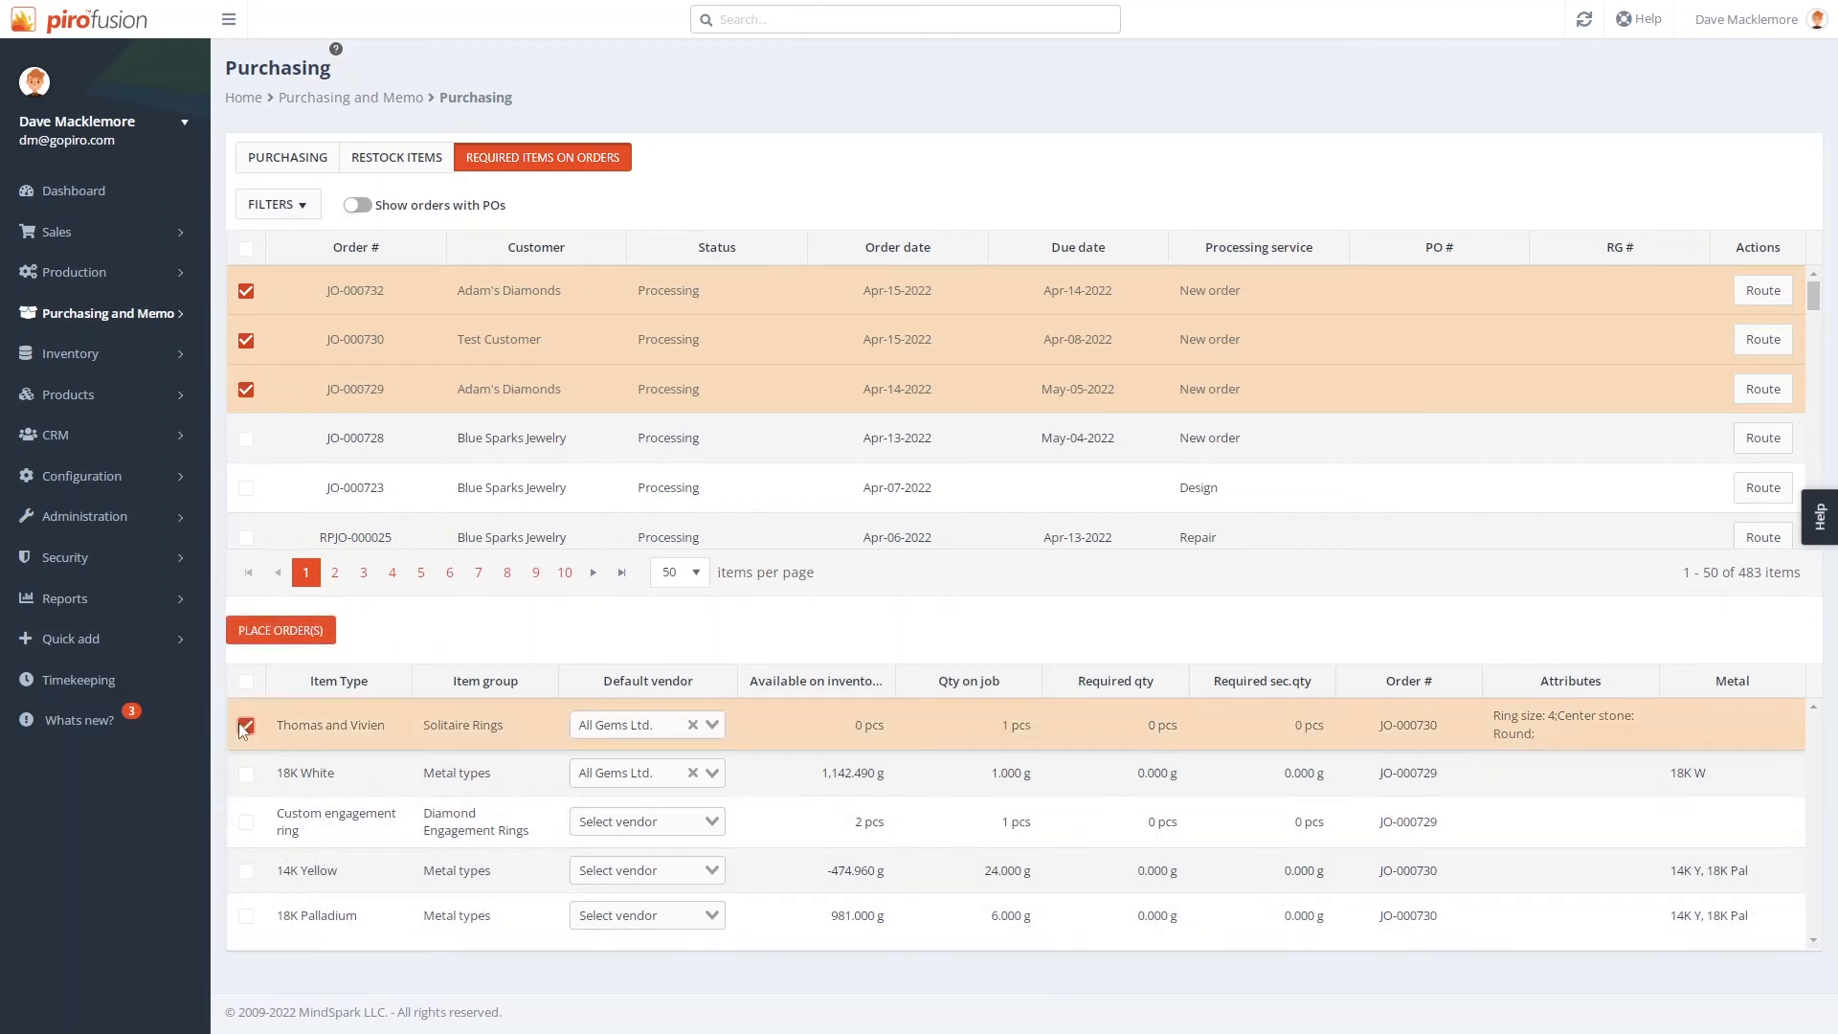
left_click(285, 632)
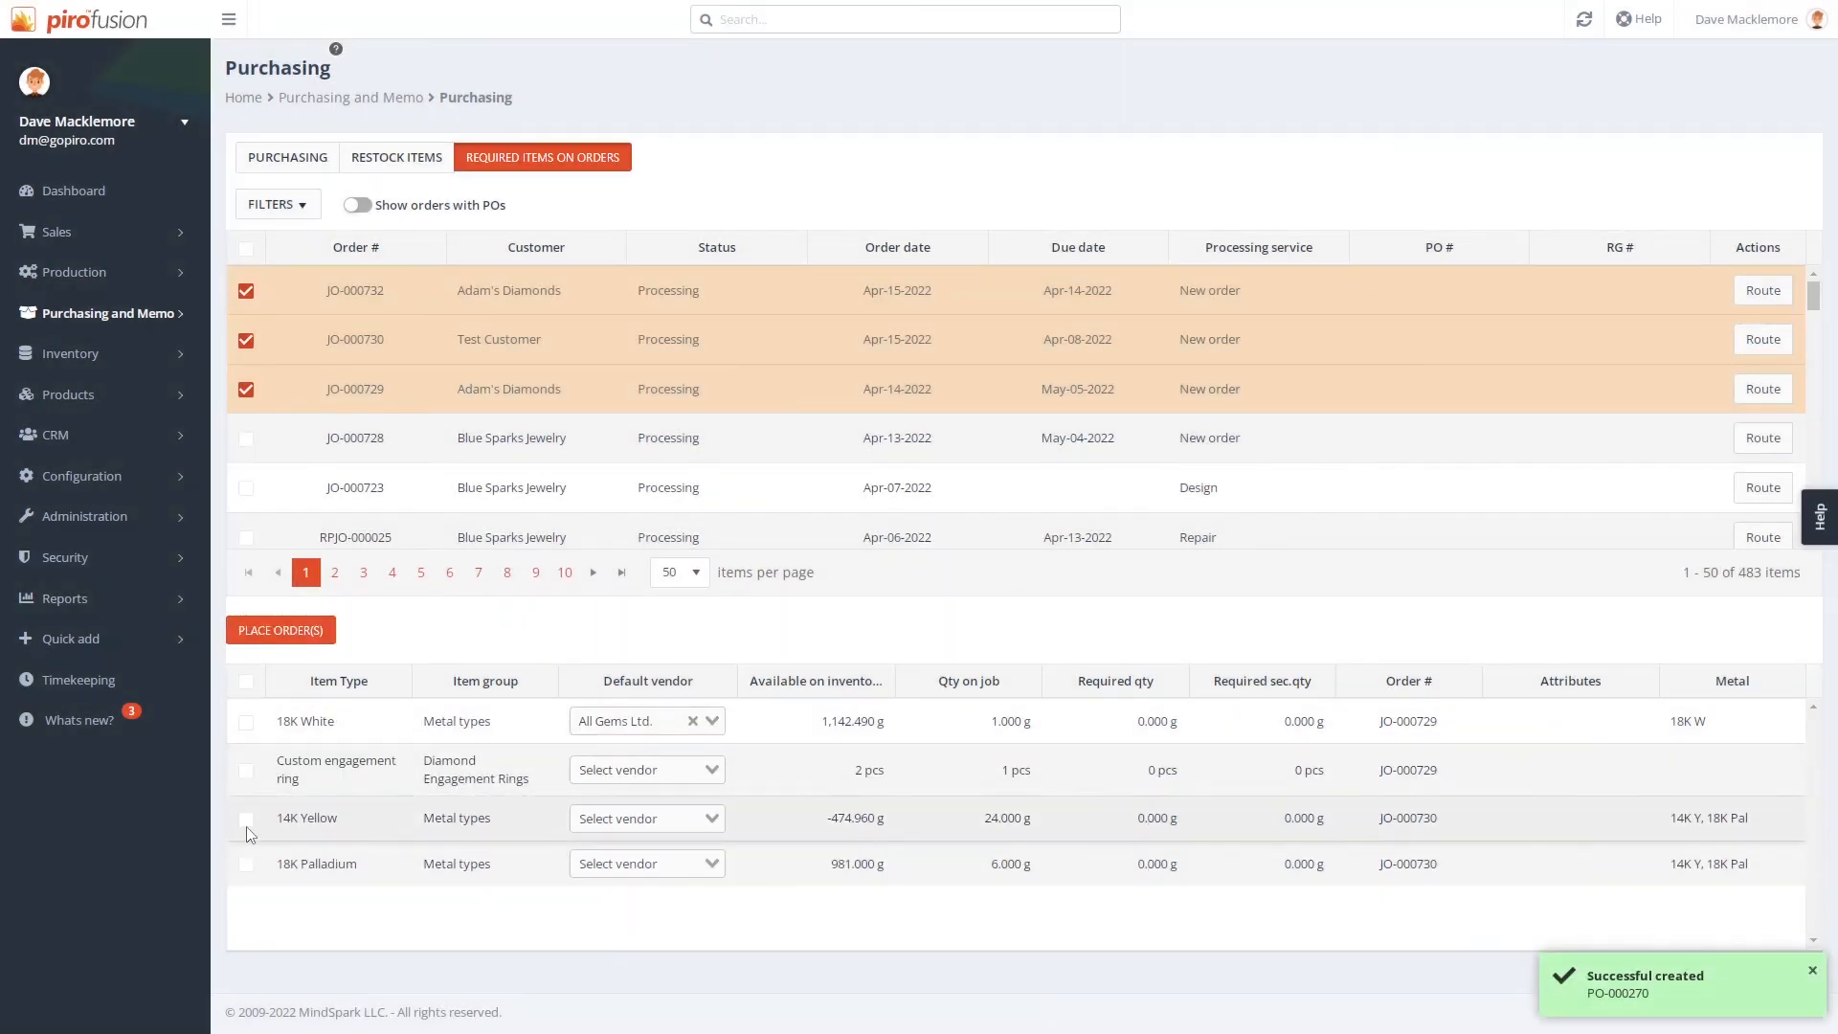
Step: Order the Custom engagement ring from vendor Precious Stones Ltd and show the job orders that have POs
left_click(251, 772)
left_click(282, 639)
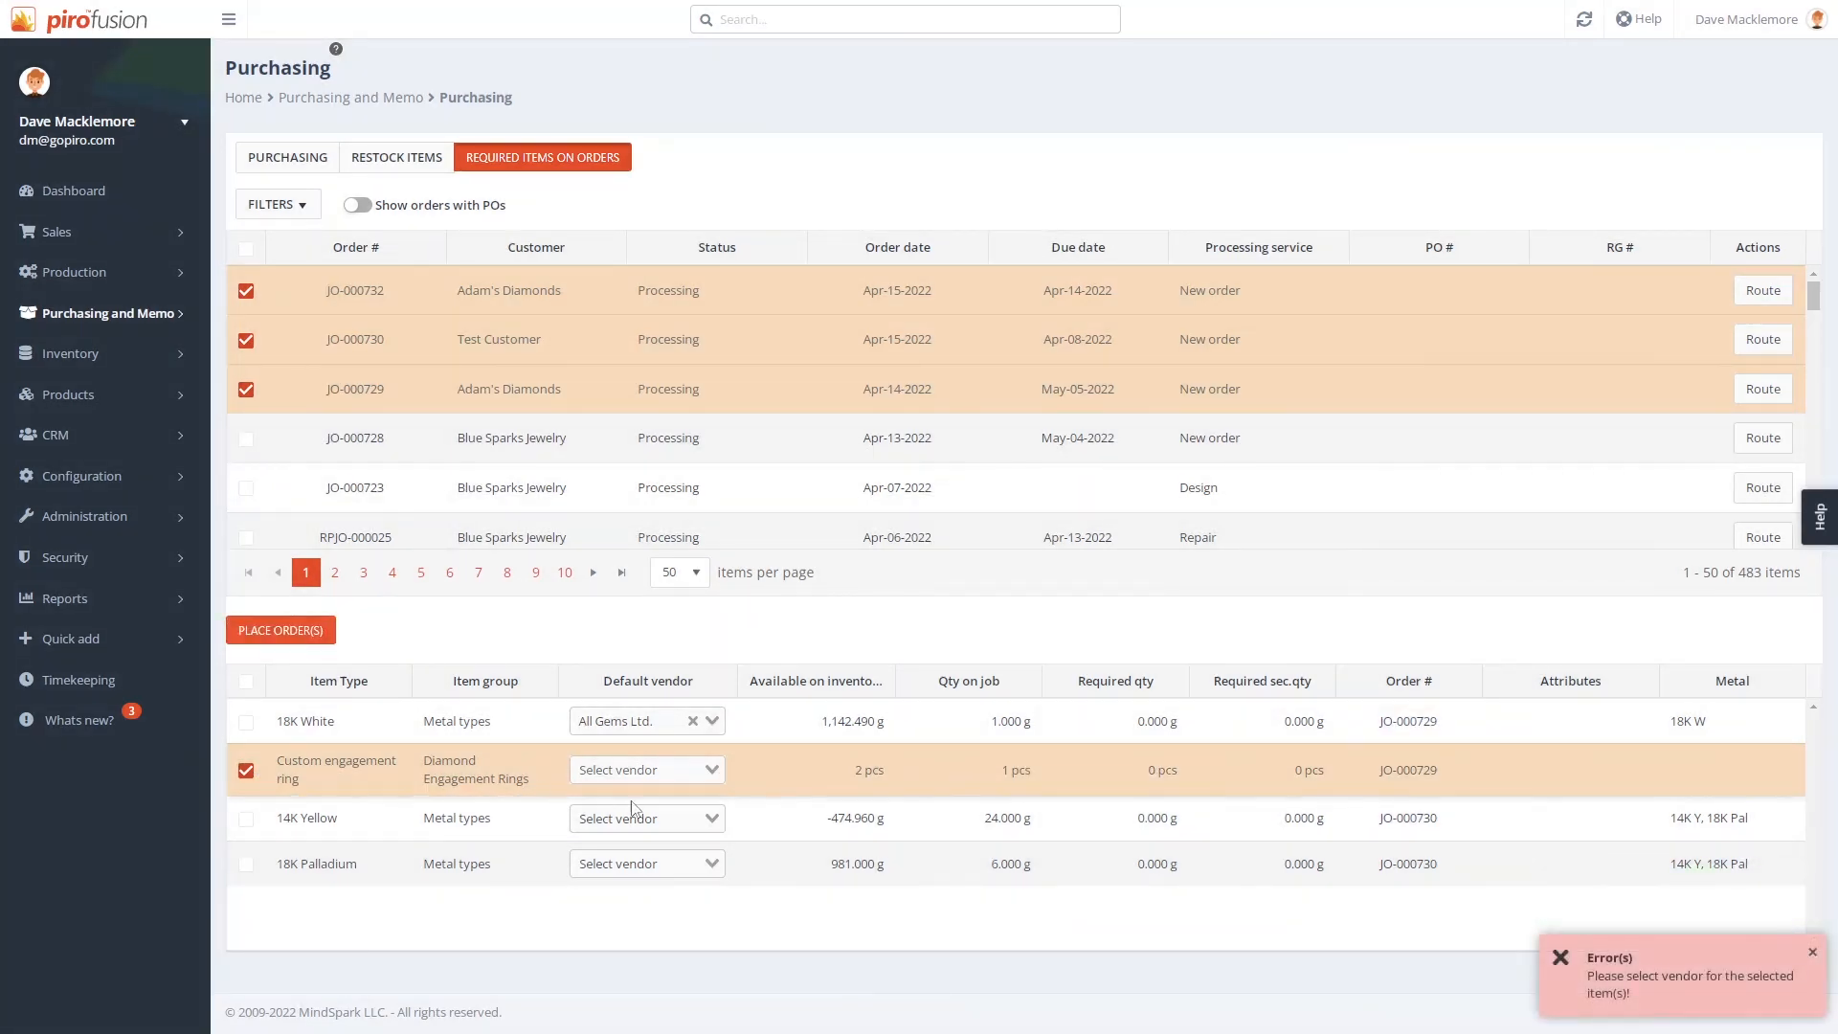
left_click(637, 771)
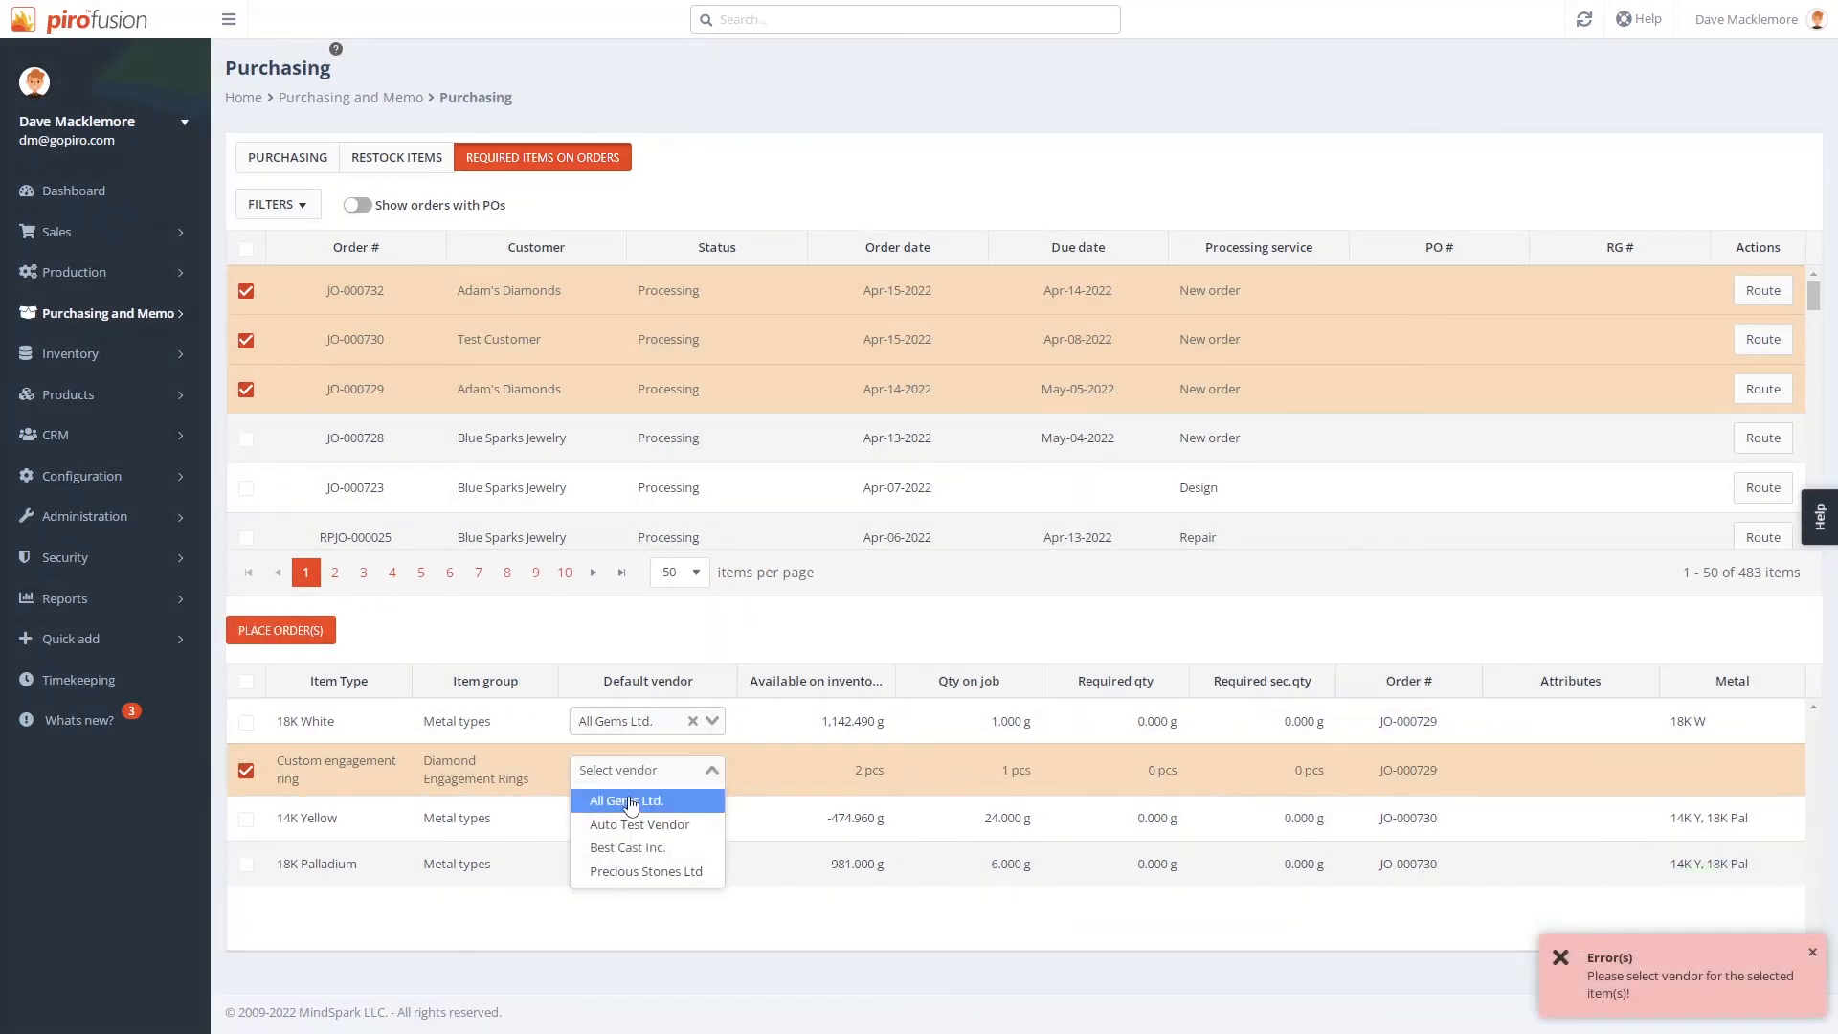
left_click(646, 871)
left_click(269, 640)
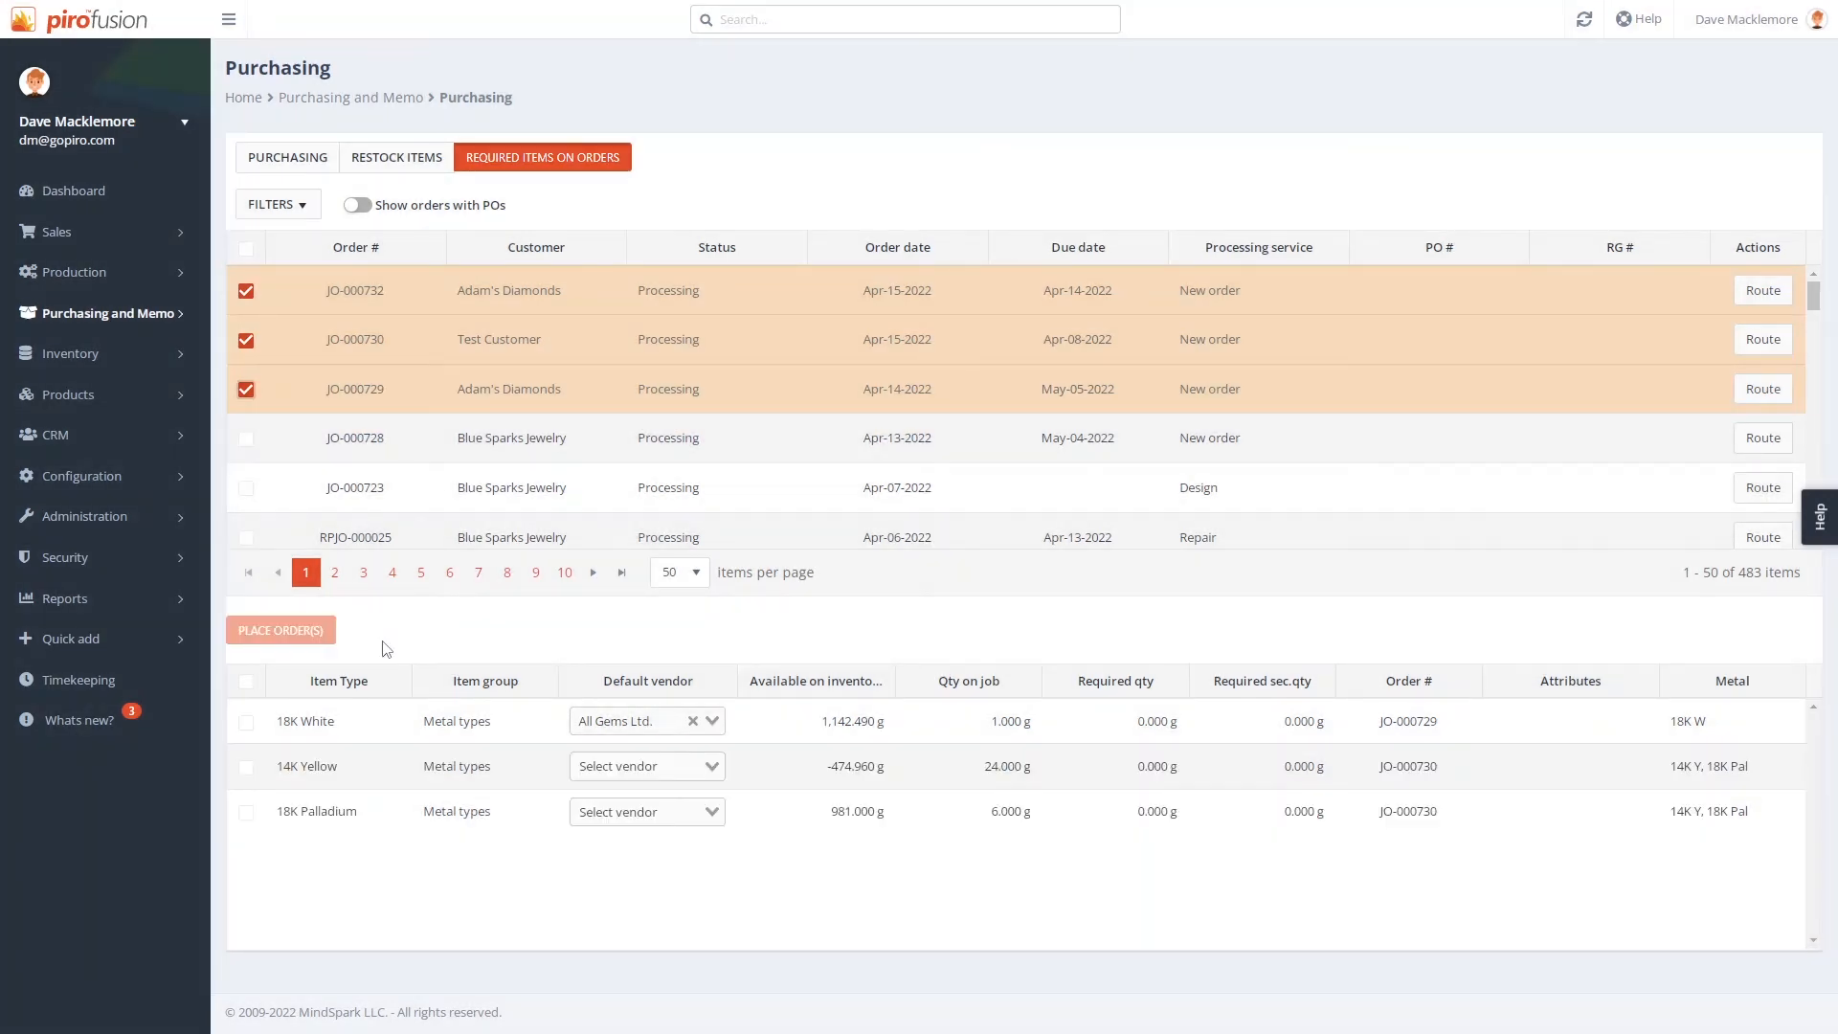
left_click(368, 207)
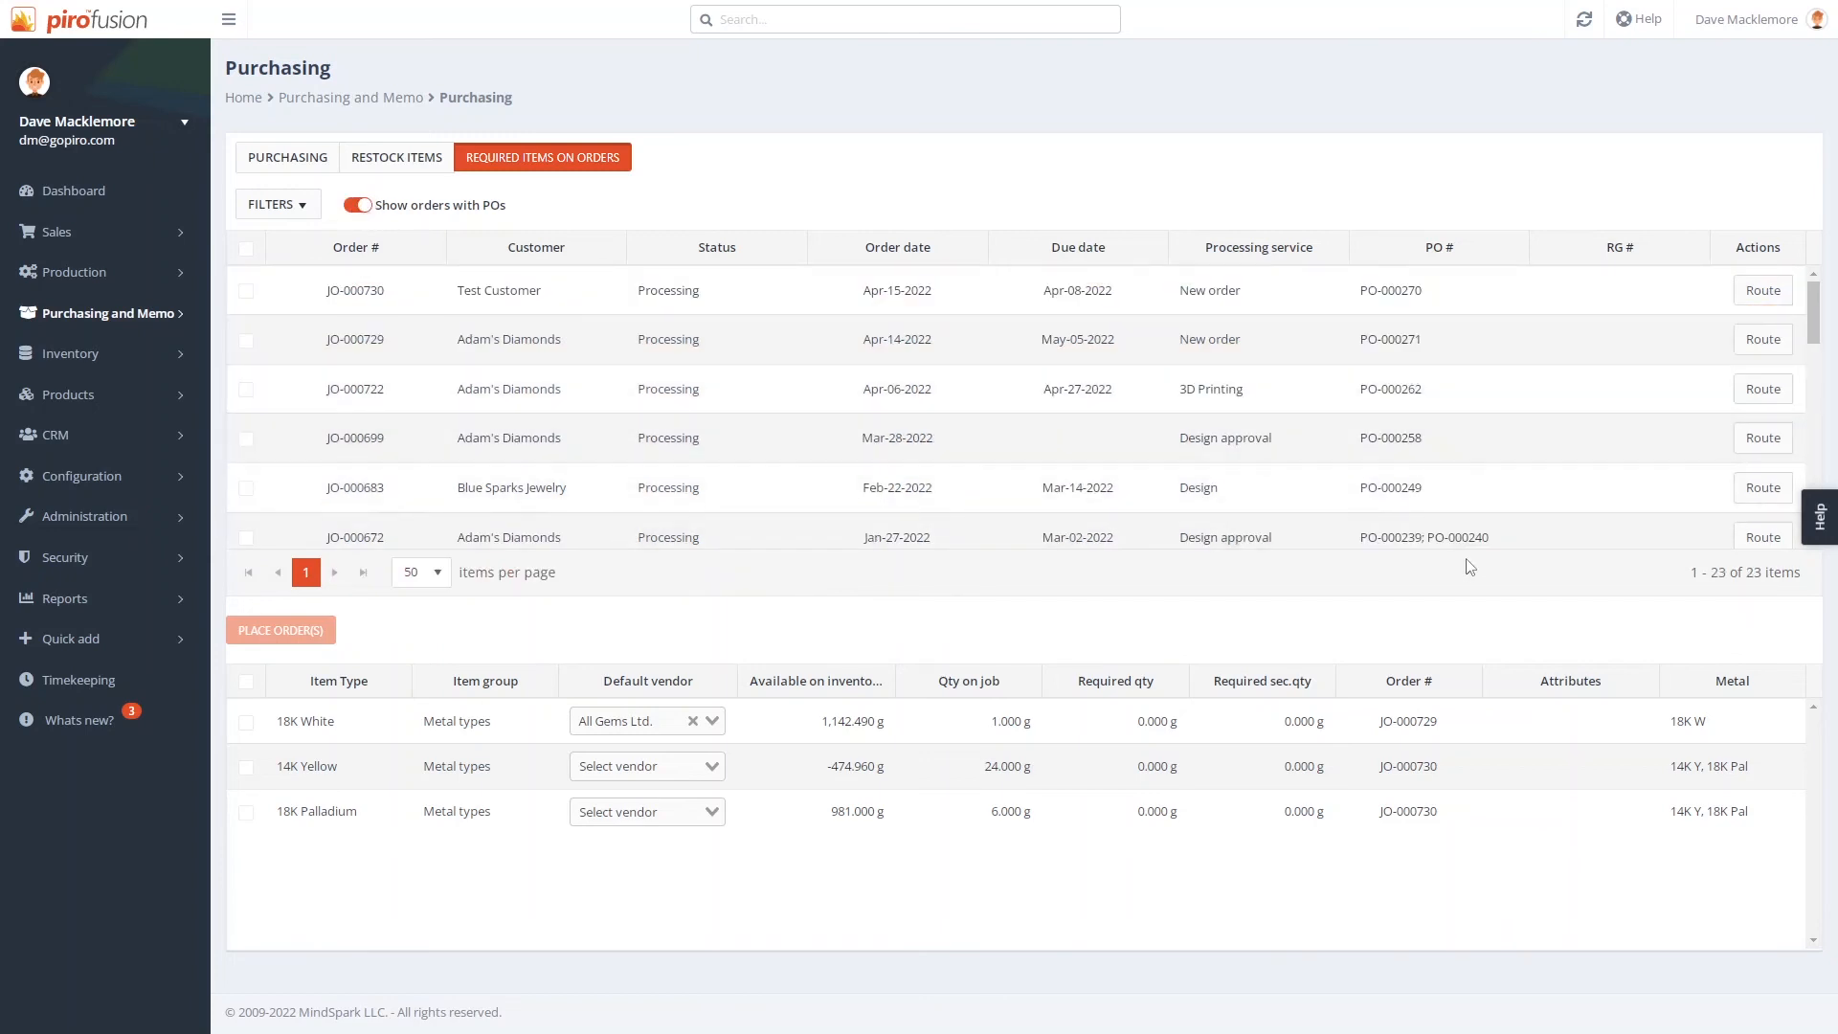
Step: Create a PO for the parent item from the Emerald East-West Ring line in the sales orders
left_click(59, 232)
left_click(89, 316)
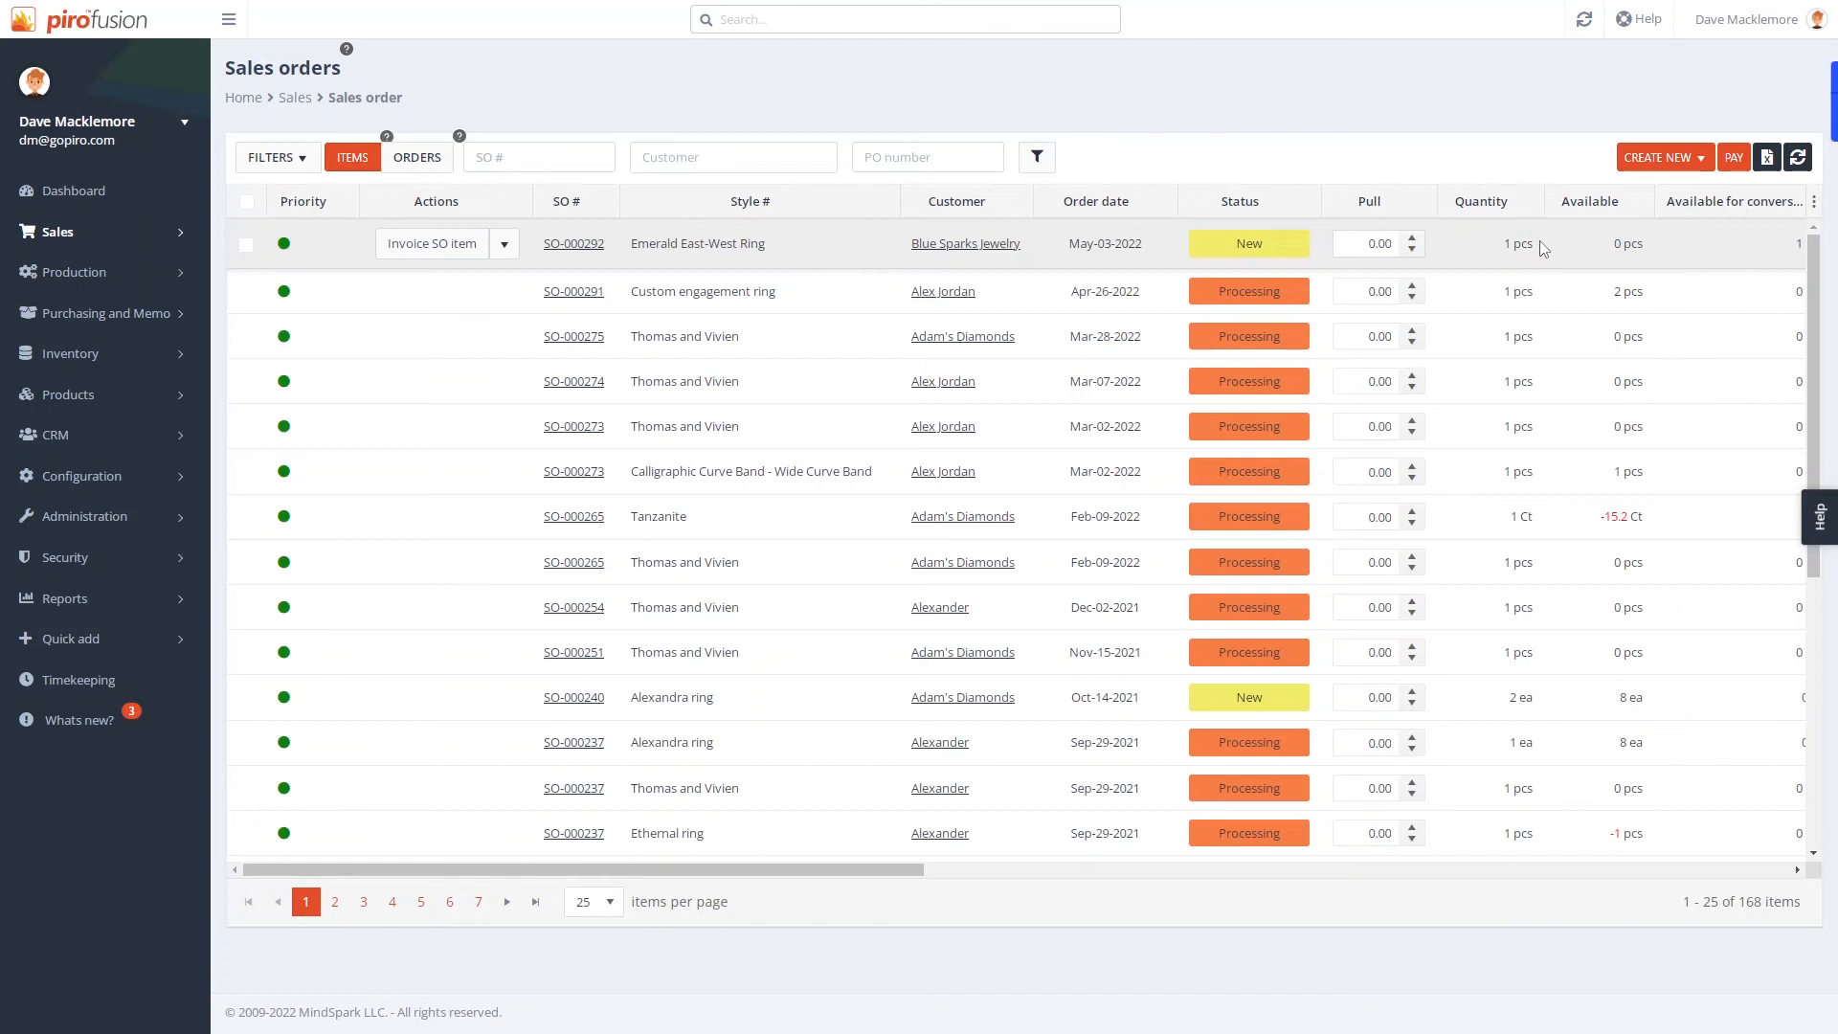
left_click(505, 248)
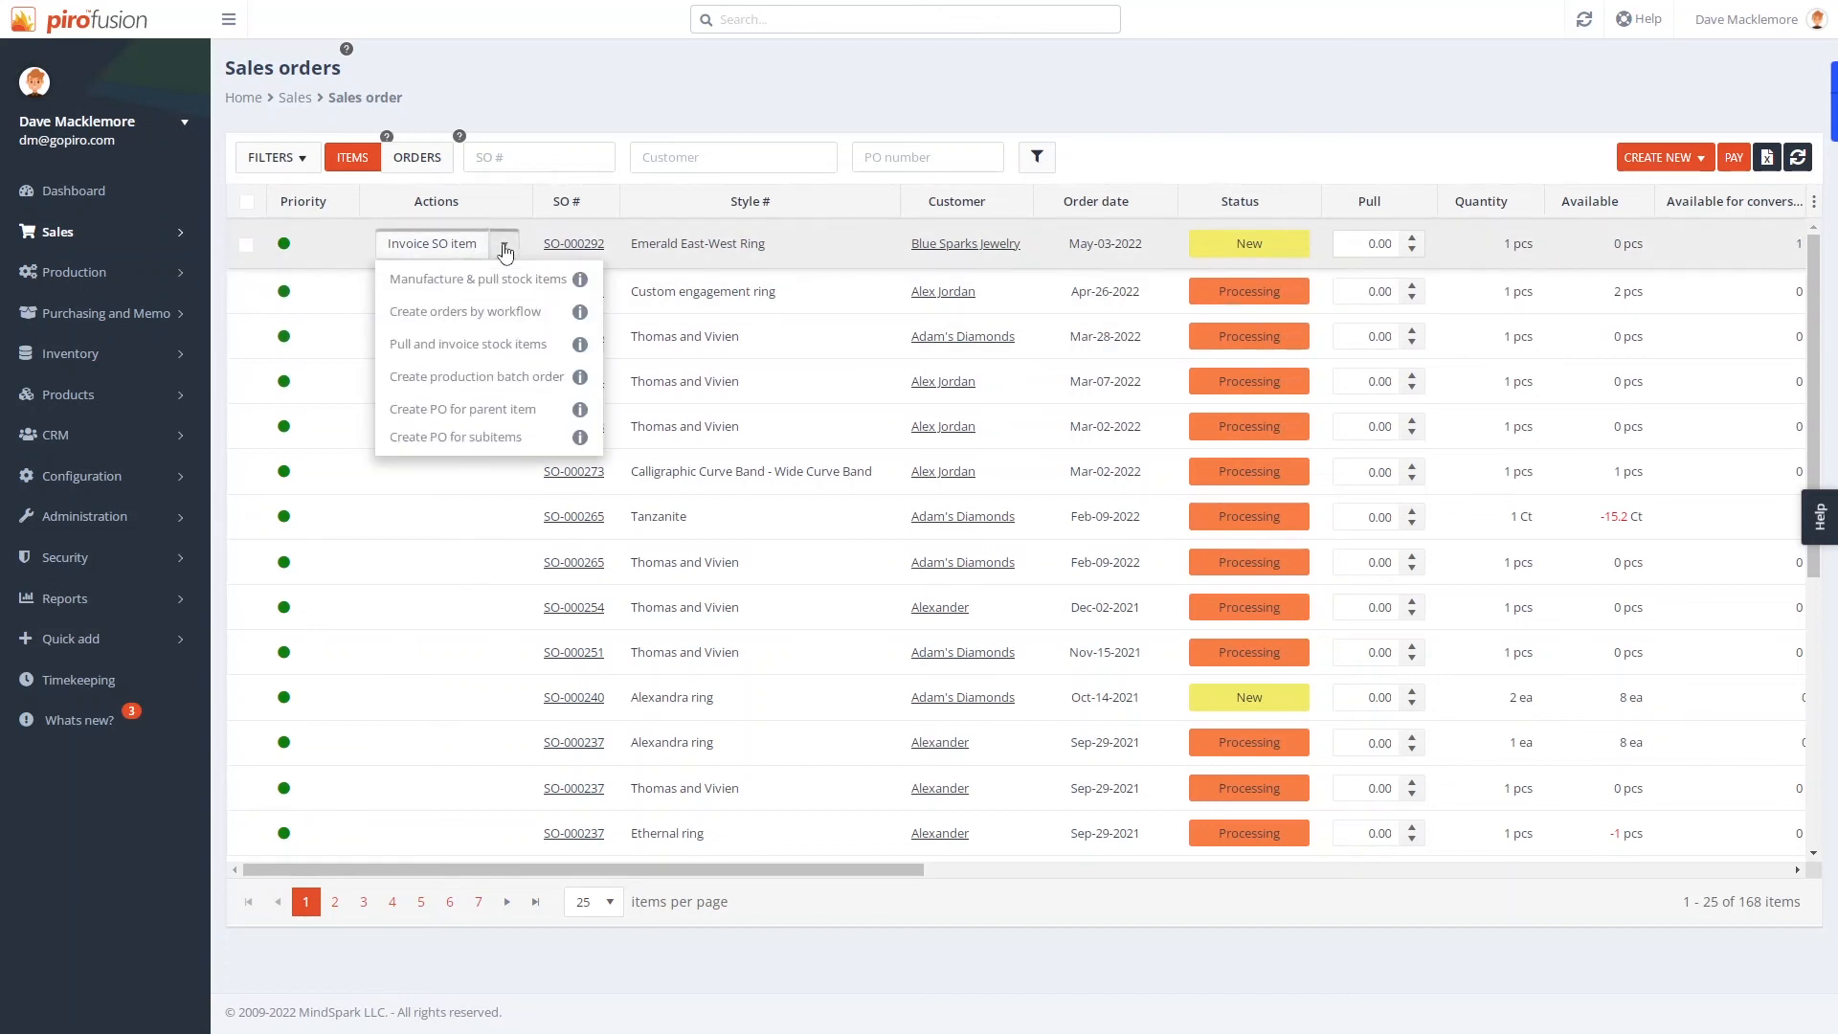
left_click(480, 411)
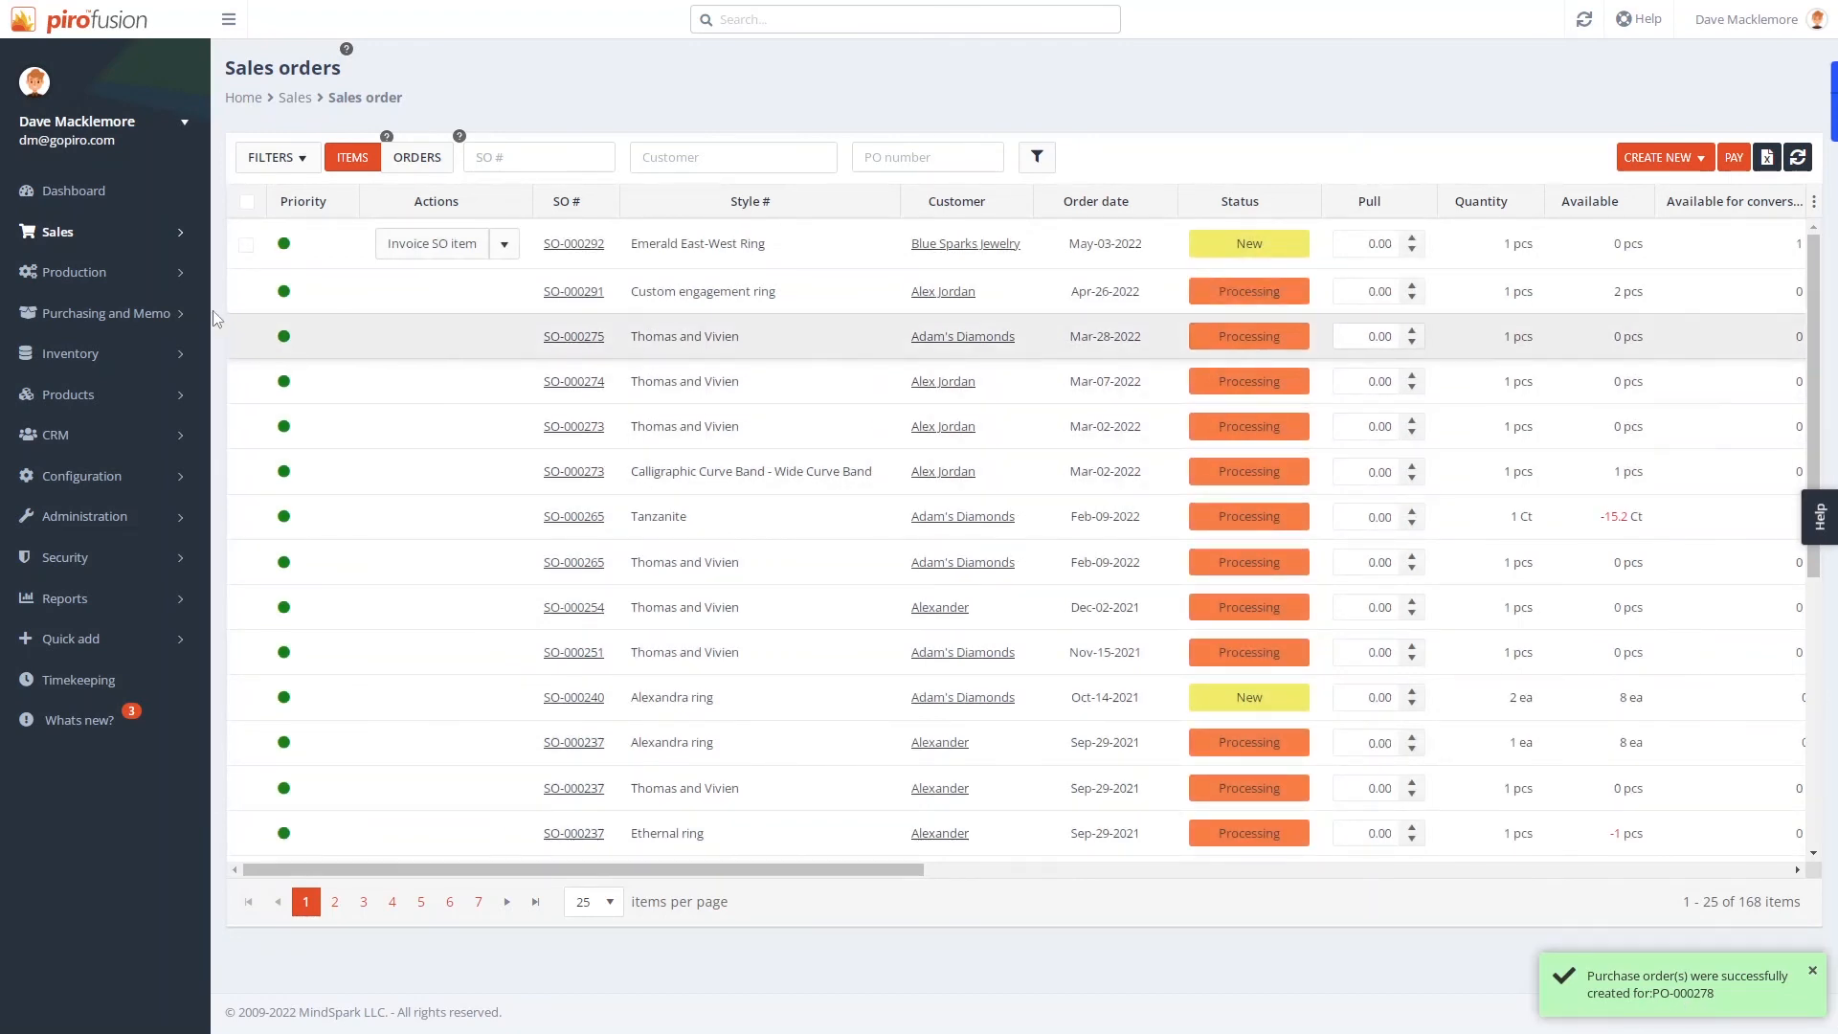
Step: Return to the purchasing list and expand the newest purchase order to examine its items
left_click(188, 315)
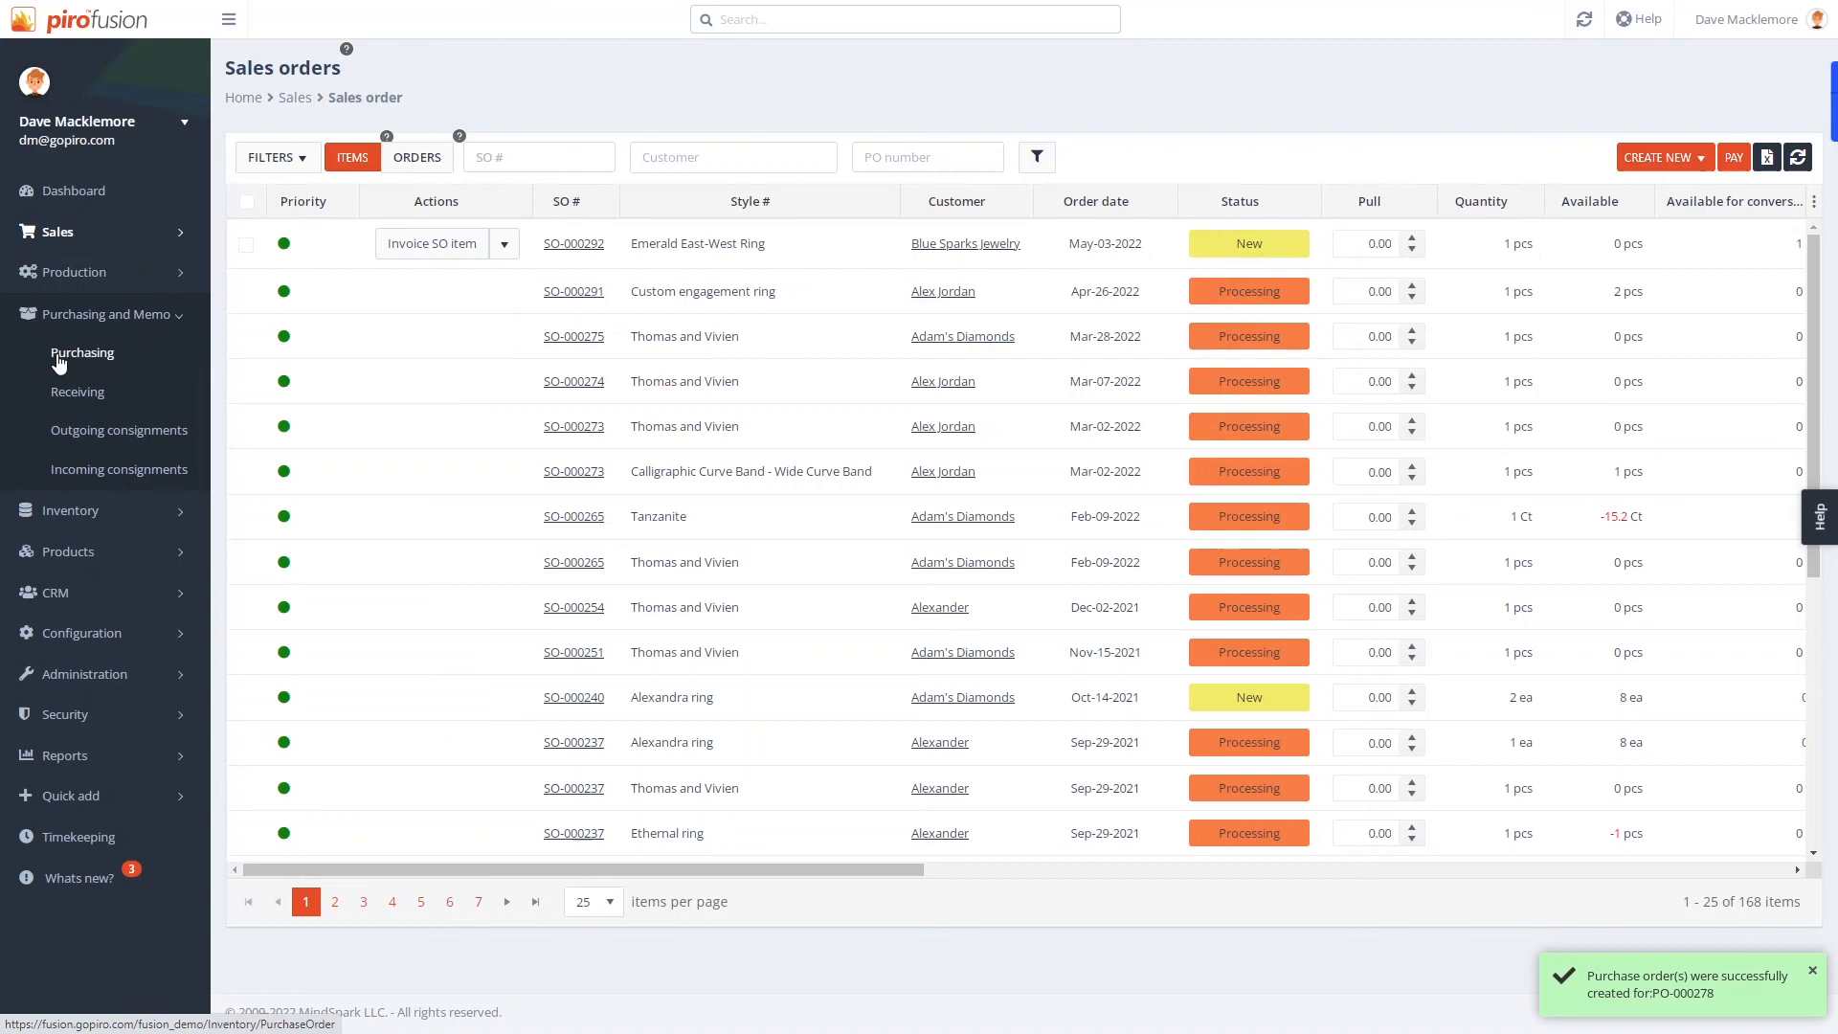
left_click(594, 386)
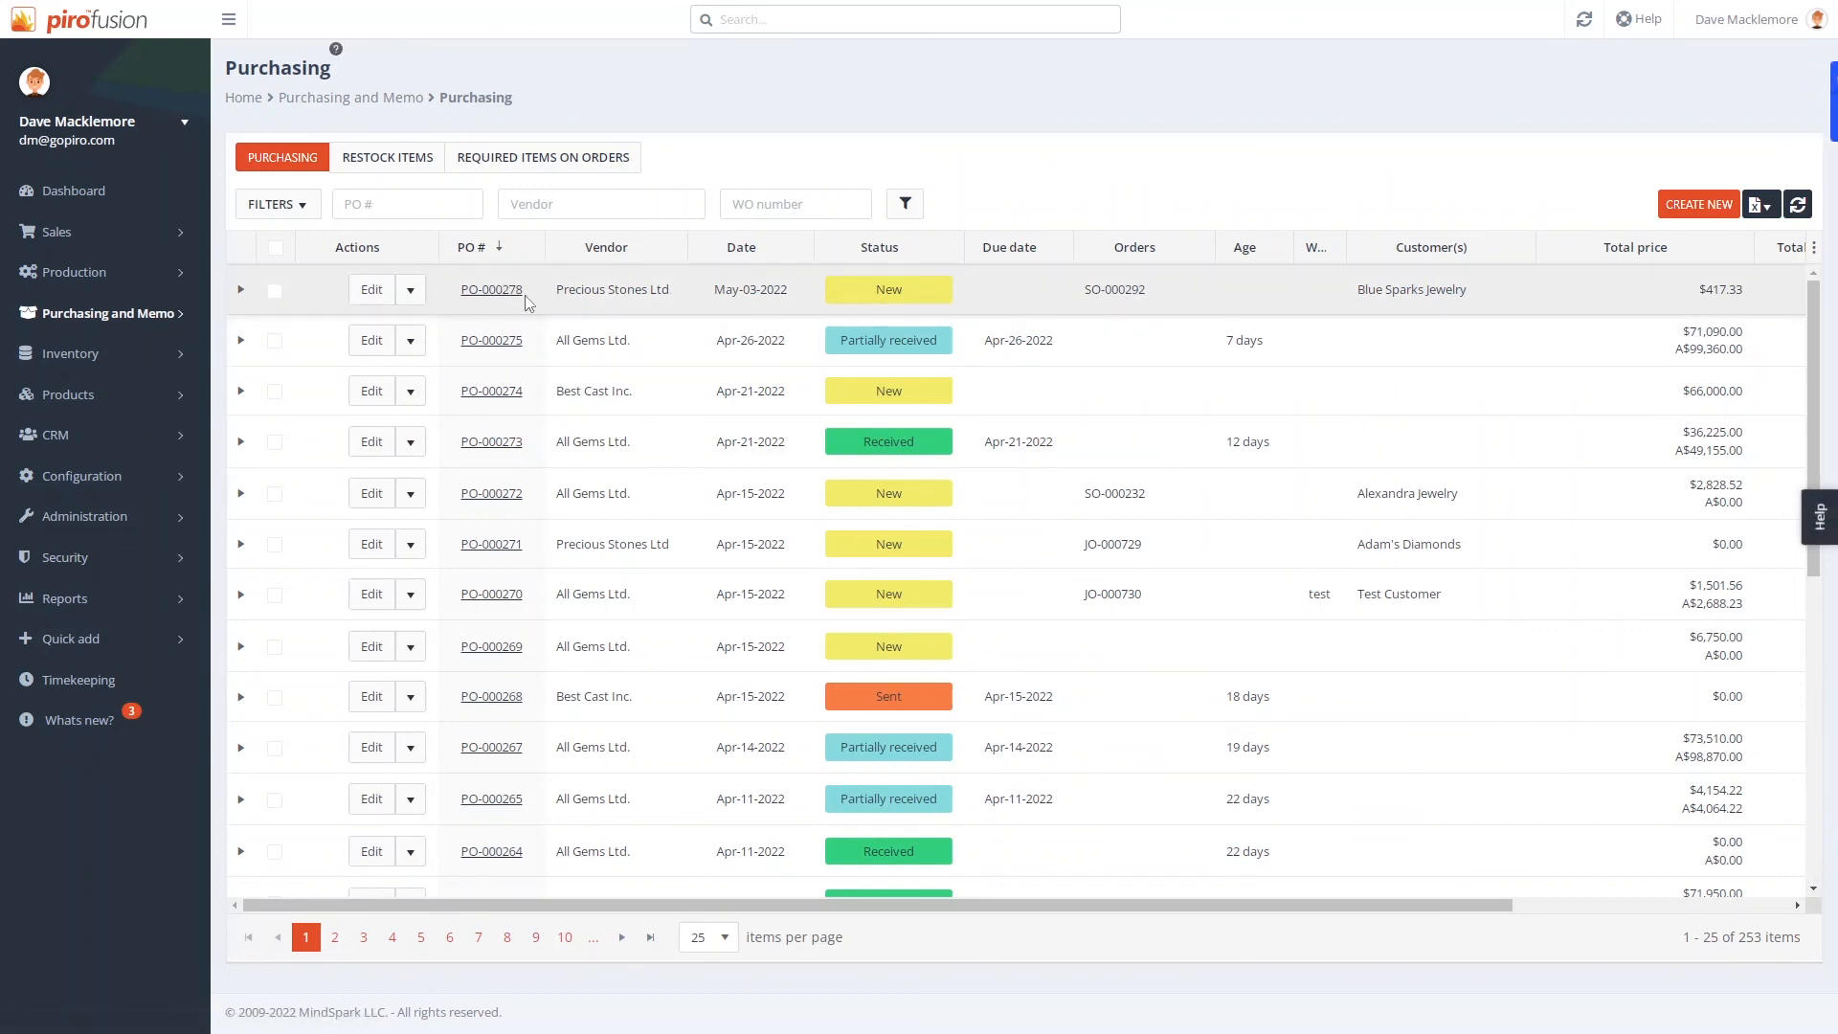
left_click(240, 290)
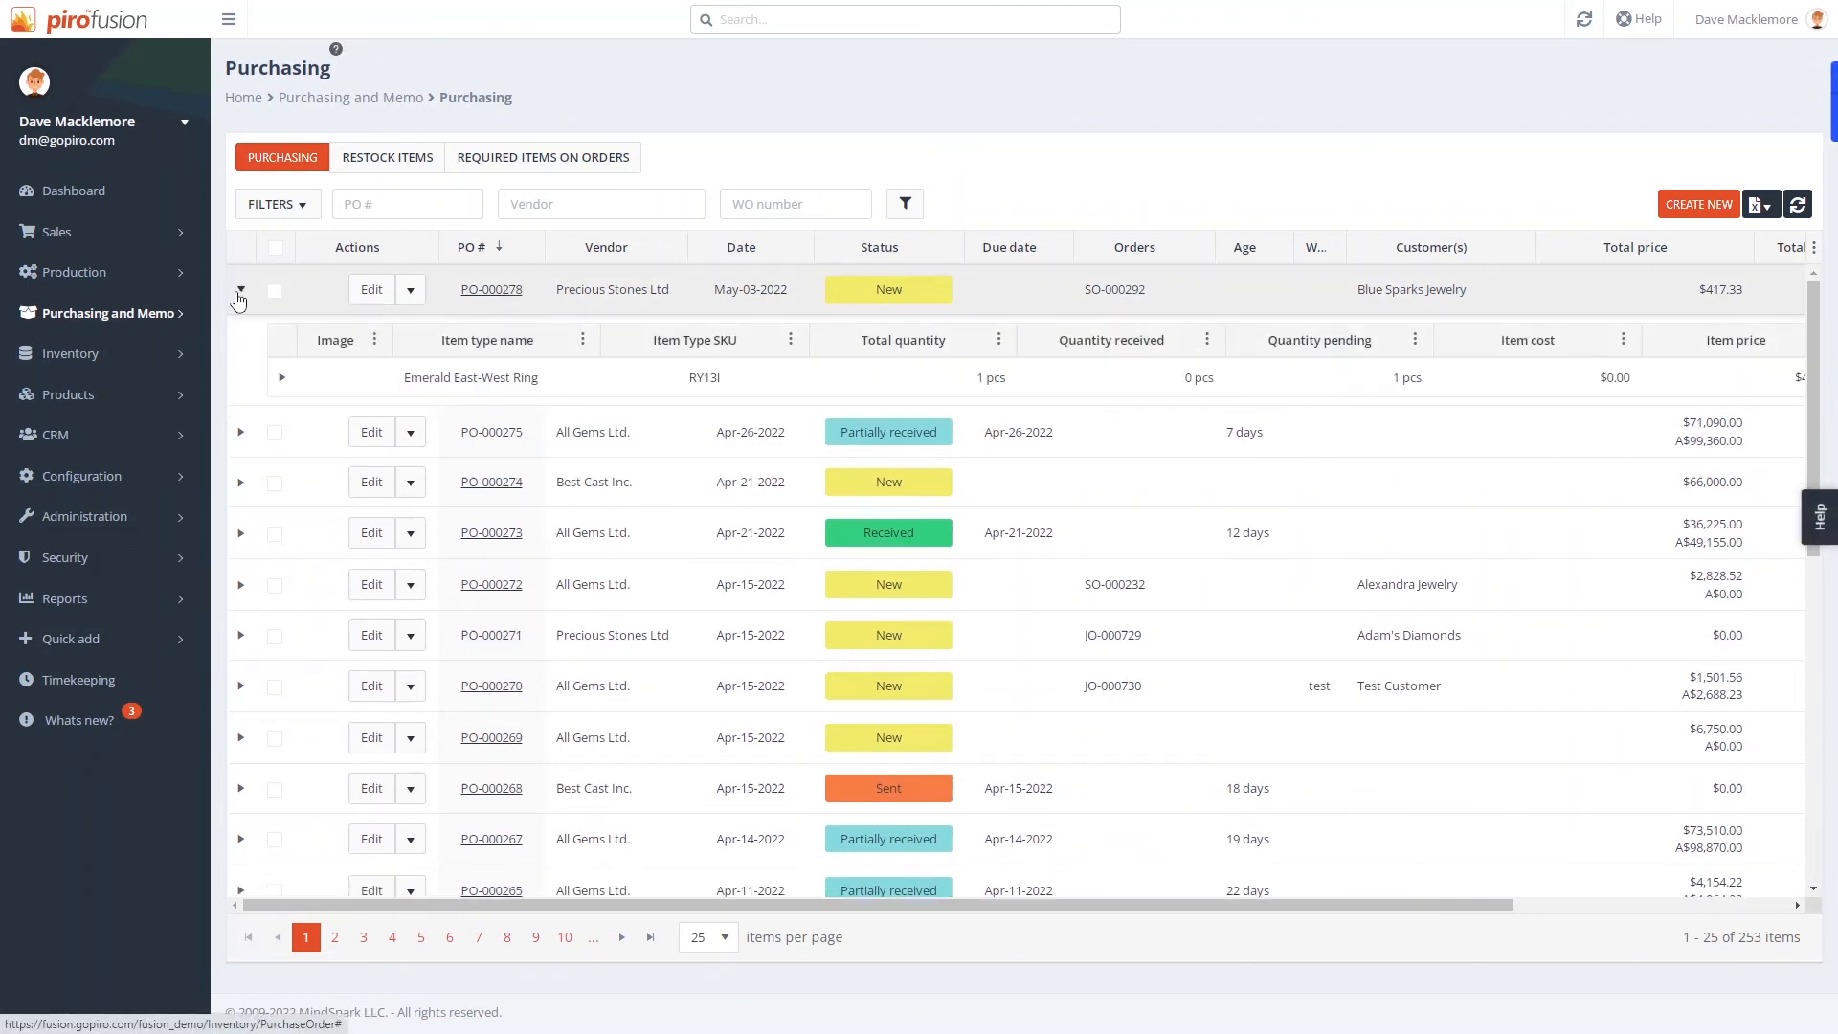